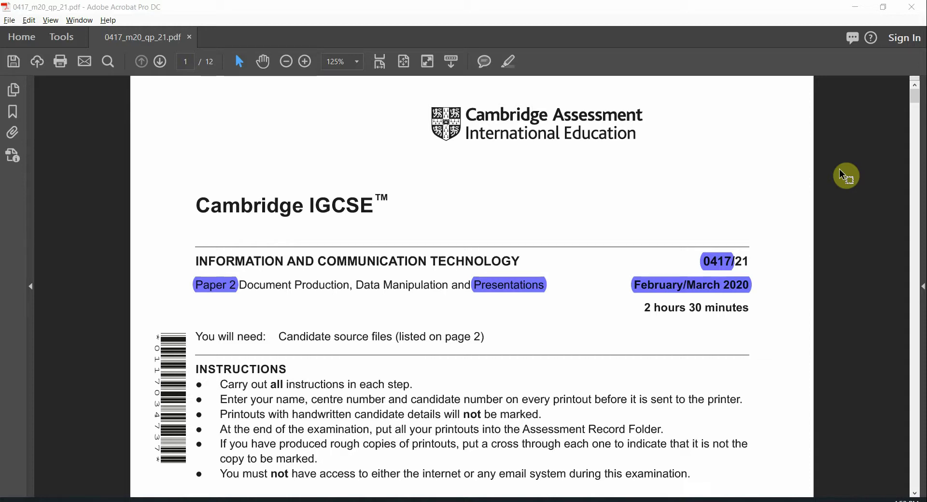
# Read the exam paper's cover title and the introductory instructions of Task 5 – Presentation on page 9.
pyautogui.click(472, 290)
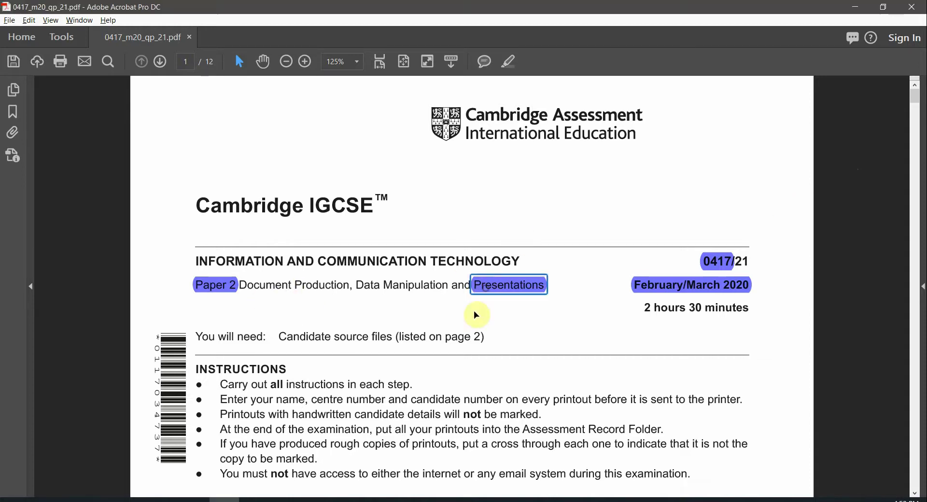
pyautogui.moveTo(241, 285); pyautogui.dragTo(449, 289)
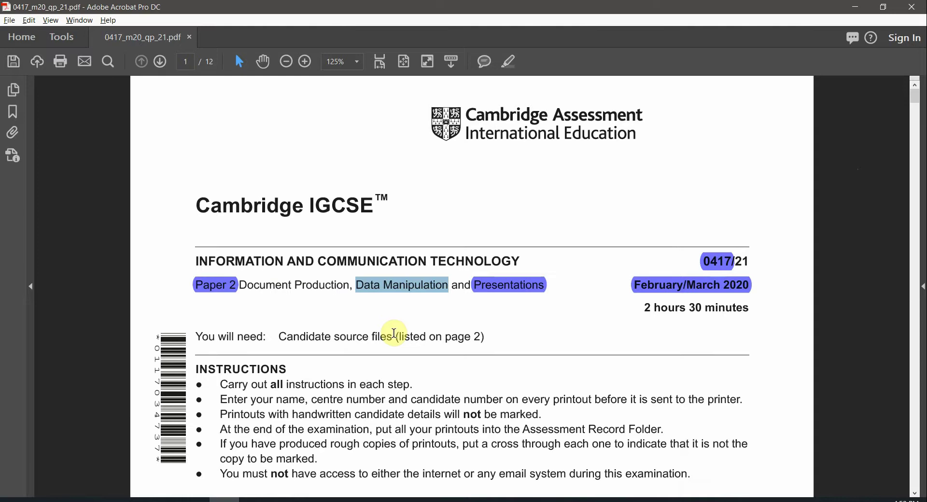
pyautogui.click(534, 286)
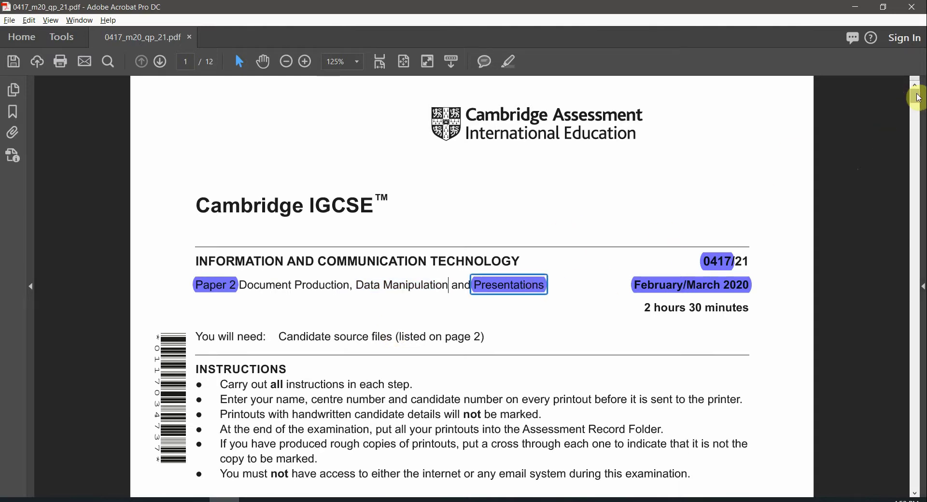
pyautogui.moveTo(918, 98); pyautogui.dragTo(913, 368)
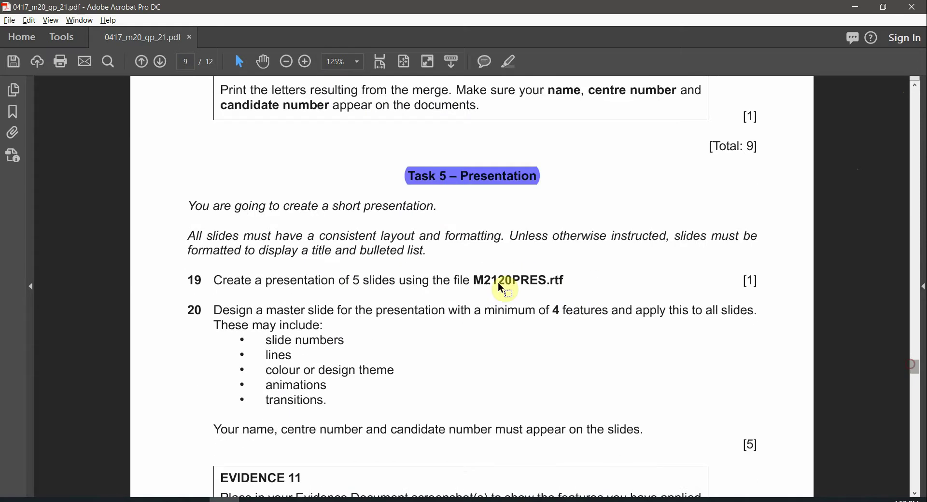
pyautogui.scroll(-3, 505, 289)
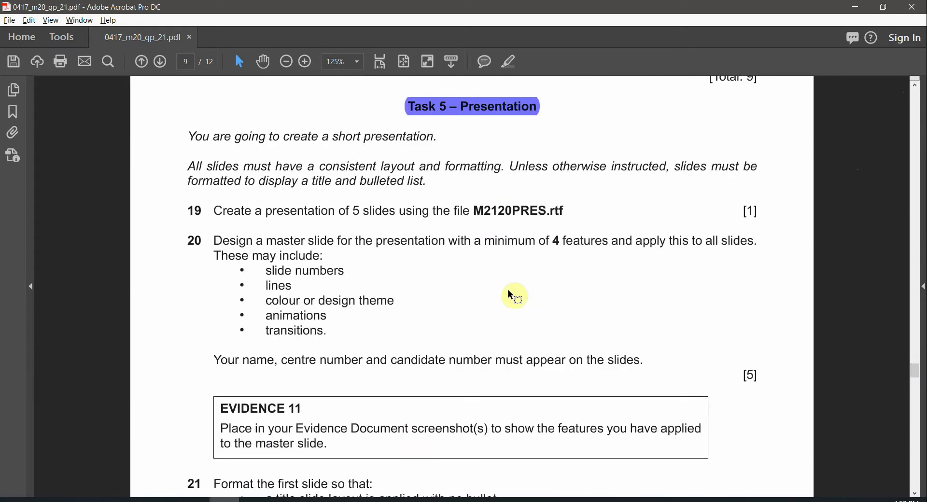
pyautogui.scroll(1, 293, 167)
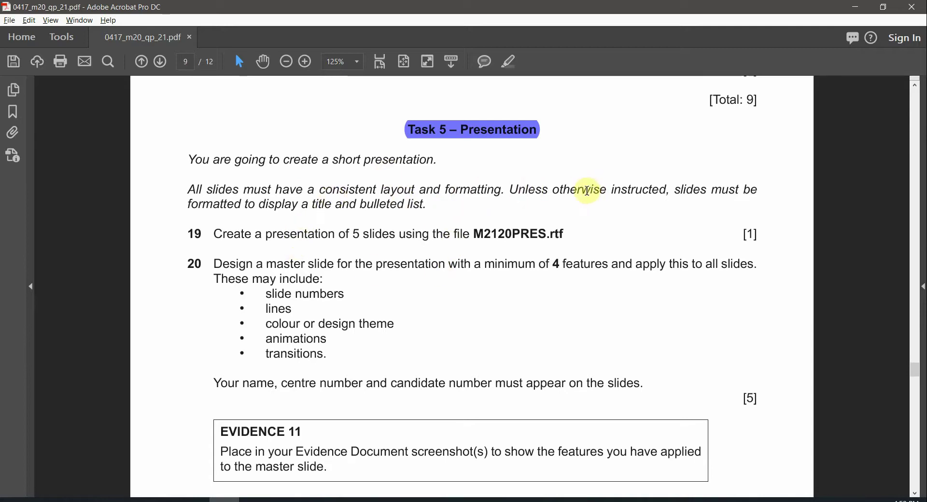
pyautogui.moveTo(553, 190); pyautogui.dragTo(666, 191)
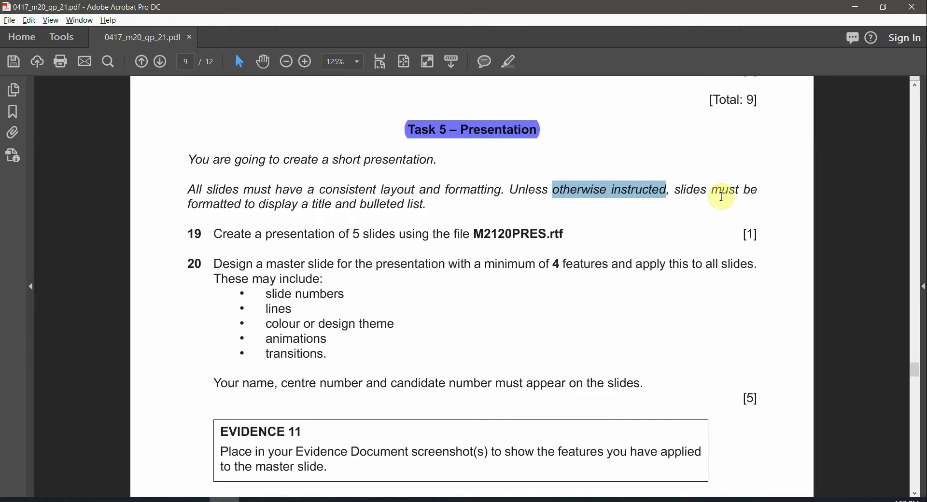
pyautogui.moveTo(309, 205); pyautogui.dragTo(404, 205)
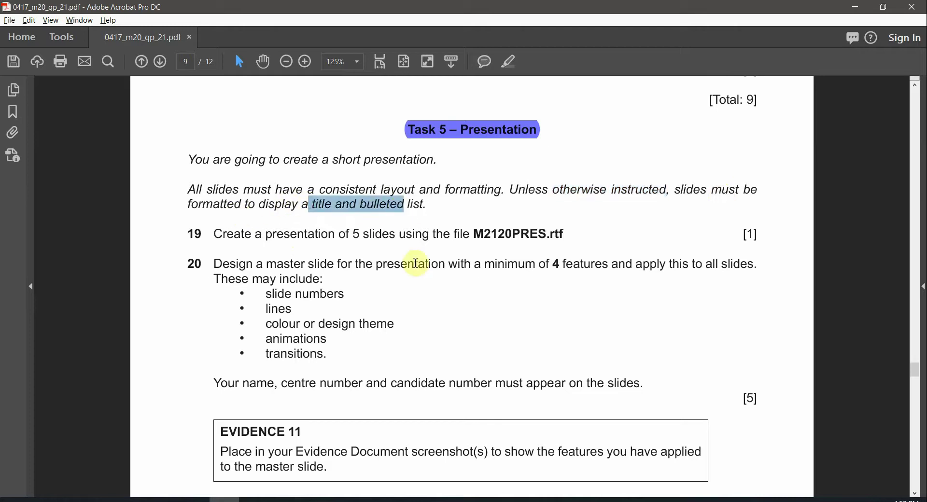
# Highlight "5 slides" and the file name "M2120PRES" in question 19 of the exam paper.
pyautogui.doubleClick(194, 234)
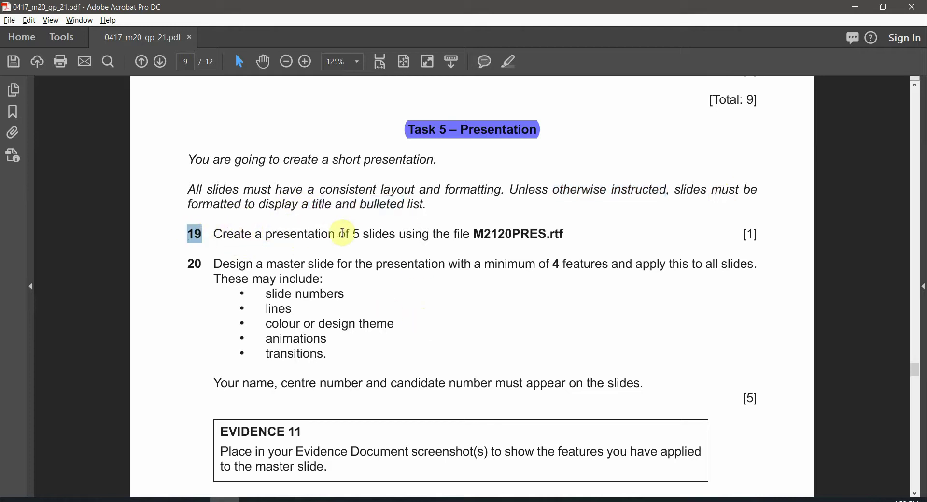
pyautogui.moveTo(350, 235); pyautogui.dragTo(395, 235)
pyautogui.click(512, 71)
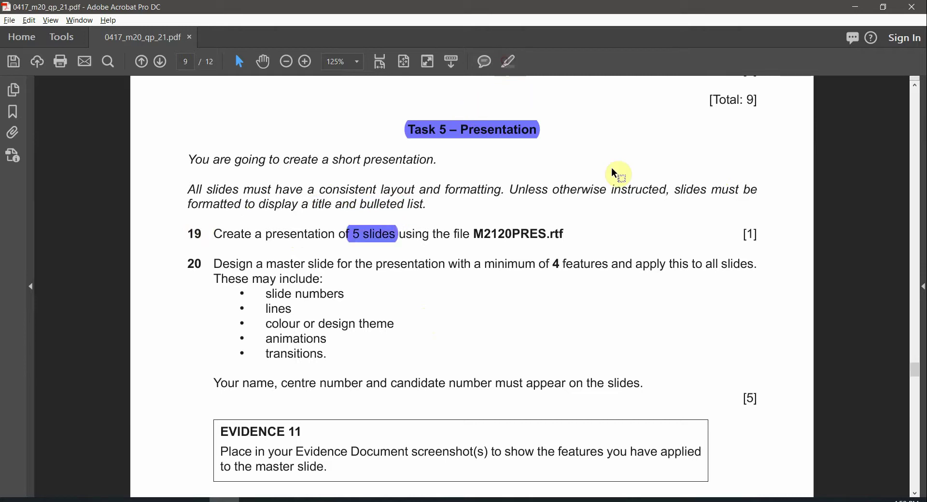
pyautogui.doubleClick(514, 234)
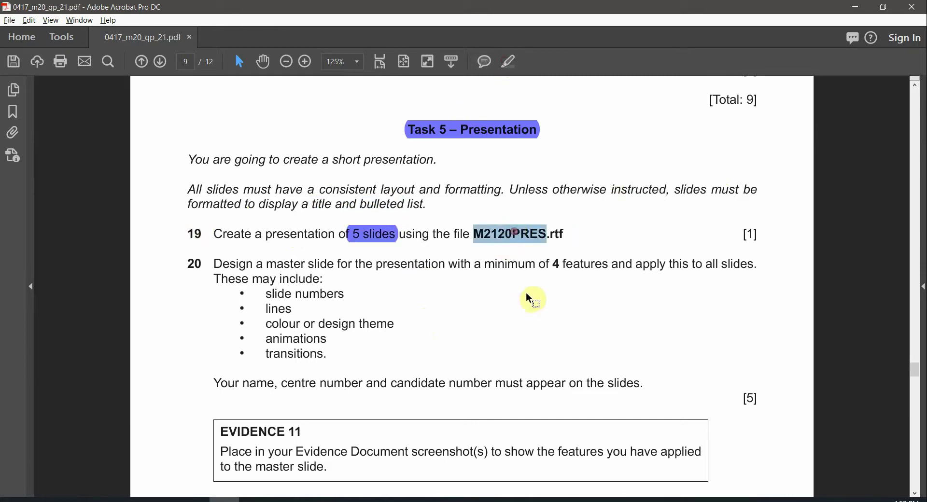
pyautogui.click(510, 62)
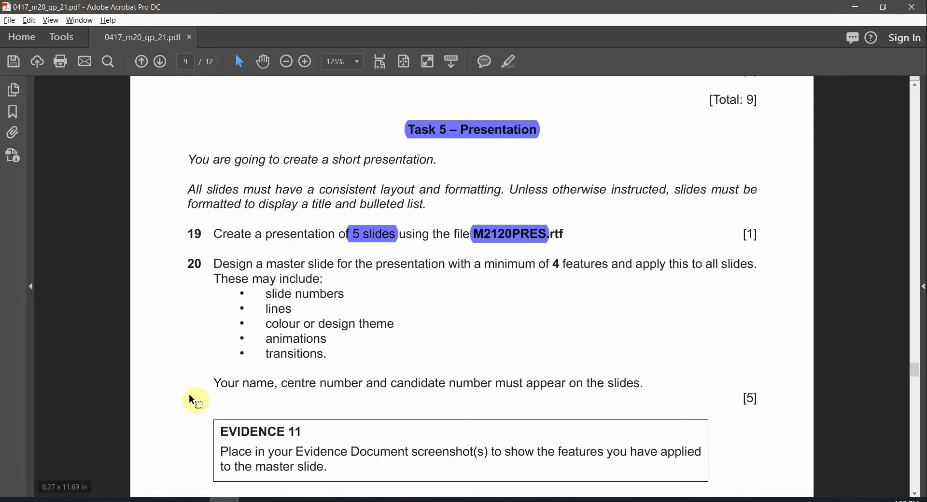
# Switch to PowerPoint by launching it, and start browsing the computer for a file to open.
pyautogui.click(14, 500)
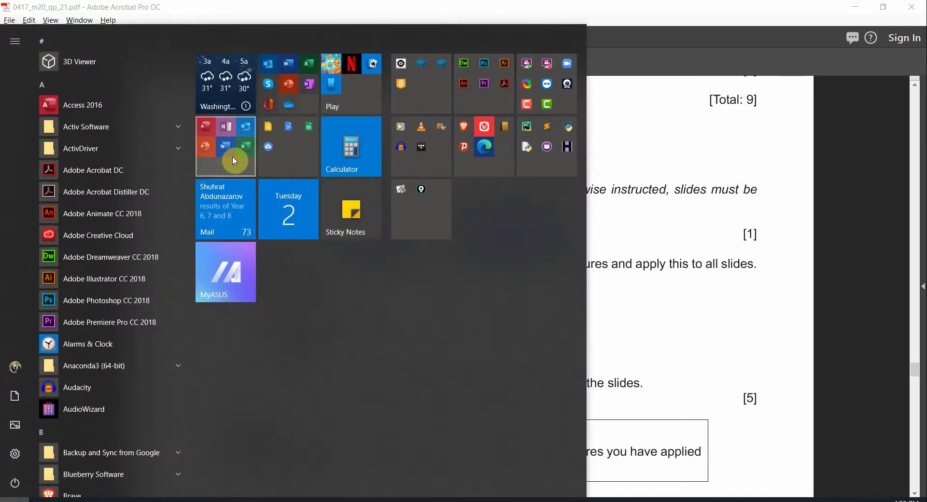
pyautogui.click(234, 156)
pyautogui.click(228, 299)
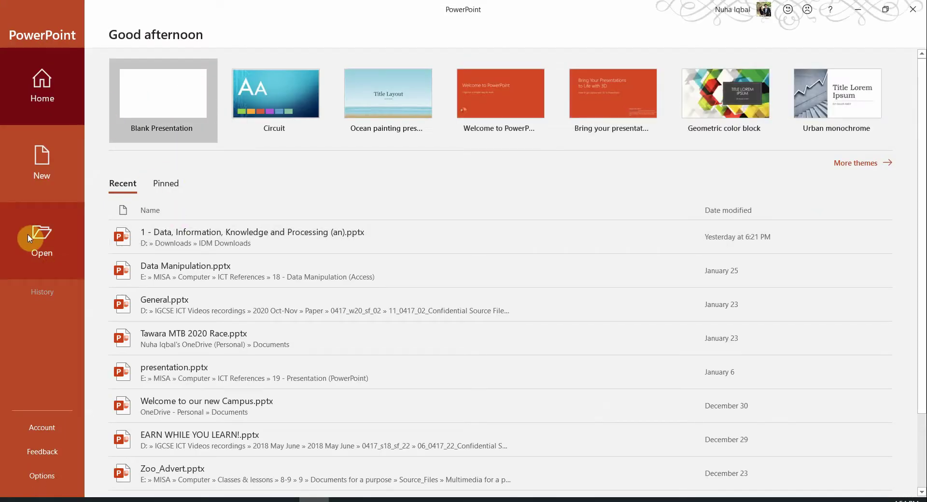
pyautogui.click(26, 255)
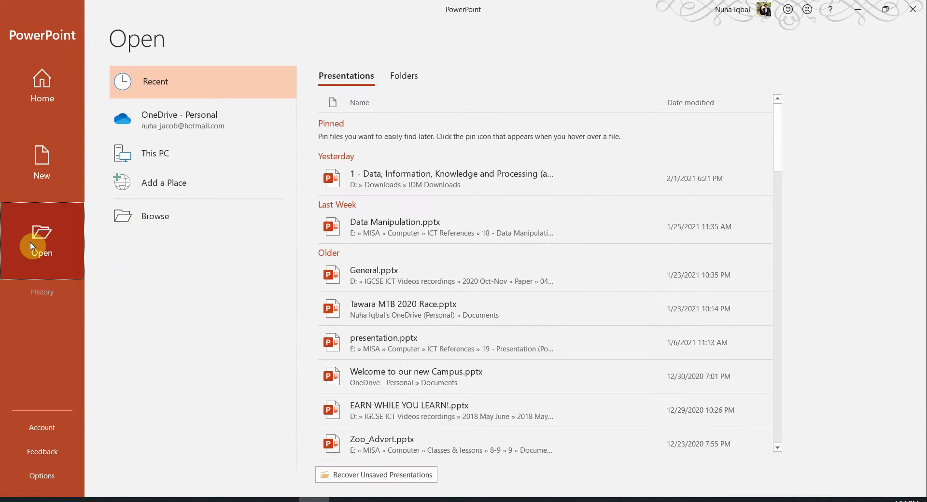
pyautogui.click(183, 231)
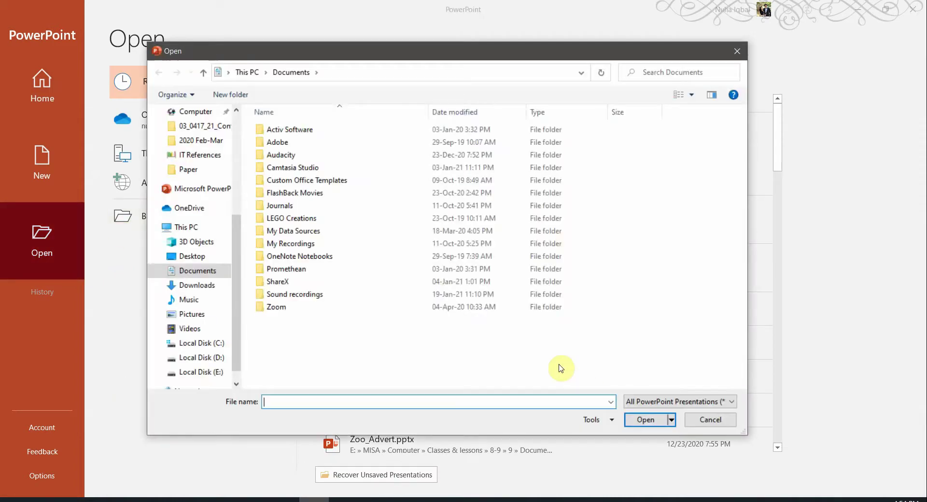
# Copy the path of the "03_0417_21_Confidential Source Files March 2020" folder from File Explorer and go to that folder in PowerPoint's Open dialog.
pyautogui.hotkey('alt', 'Tab')
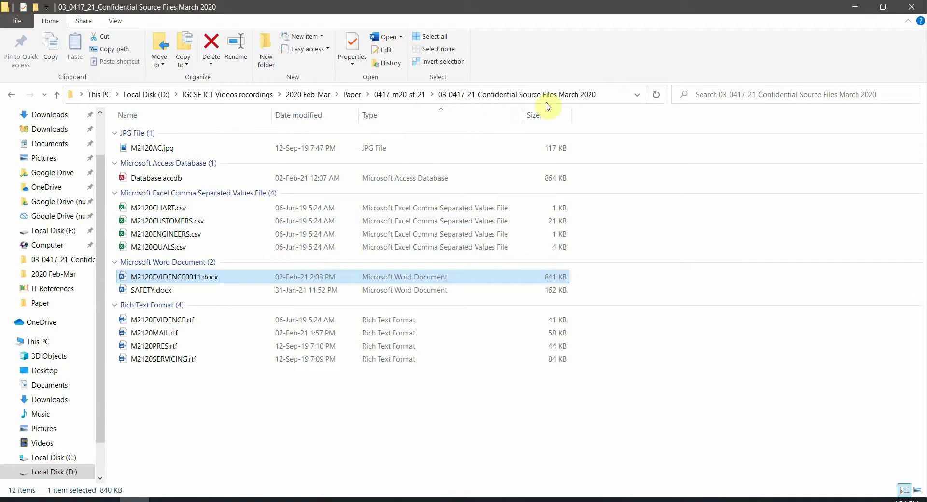
pyautogui.click(612, 97)
pyautogui.hotkey('ctrl', 'c')
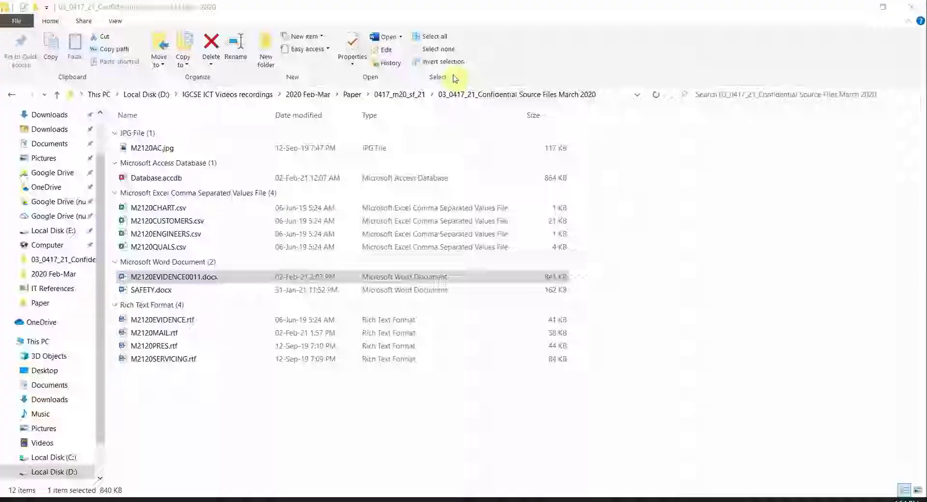
pyautogui.hotkey('alt', 'Tab')
pyautogui.hotkey('ctrl', 'v')
pyautogui.press('Return')
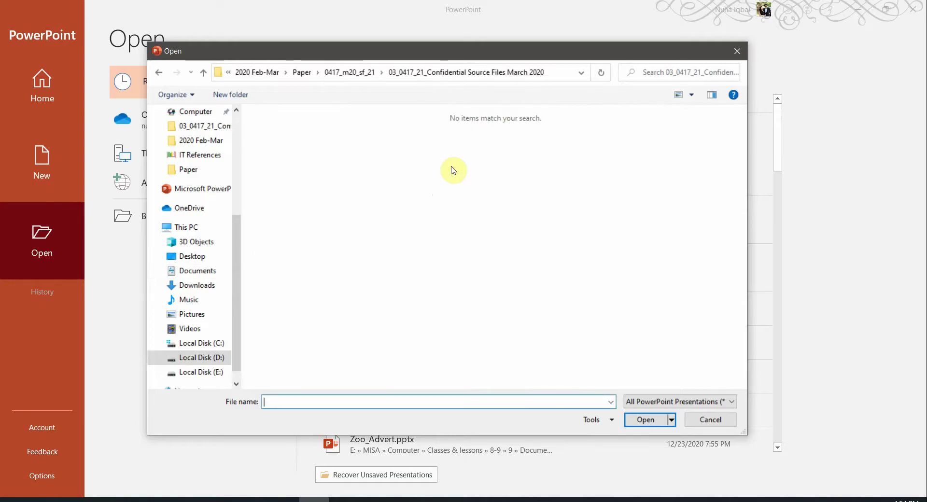
pyautogui.moveTo(336, 125); pyautogui.dragTo(644, 320)
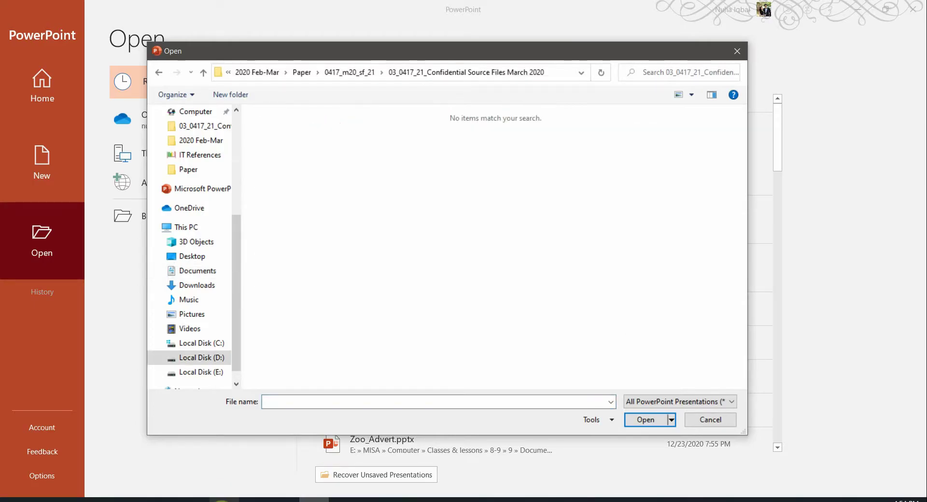
# Check the file name in question 19, show all file types, and open M2120PRES.rtf as a presentation.
pyautogui.hotkey('alt', 'Tab')
pyautogui.moveTo(475, 234); pyautogui.dragTo(555, 235)
pyautogui.hotkey('alt', 'Tab')
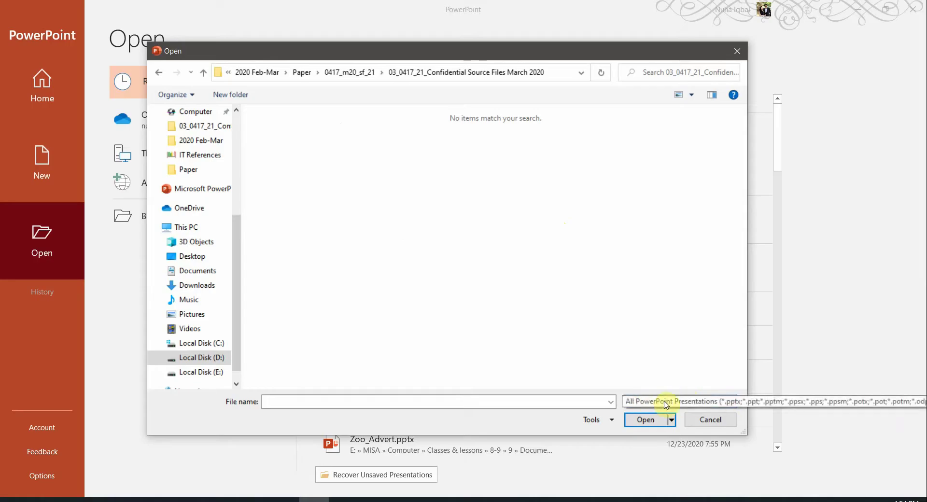
pyautogui.click(679, 403)
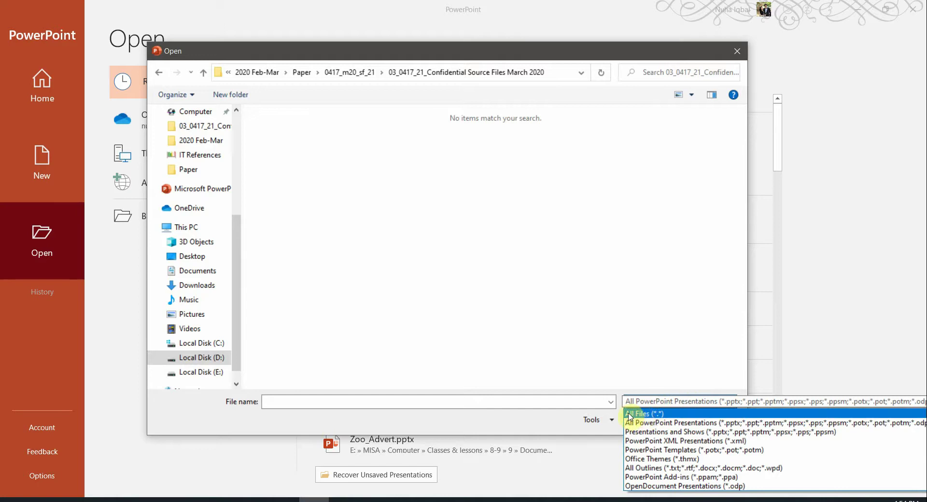
pyautogui.click(657, 414)
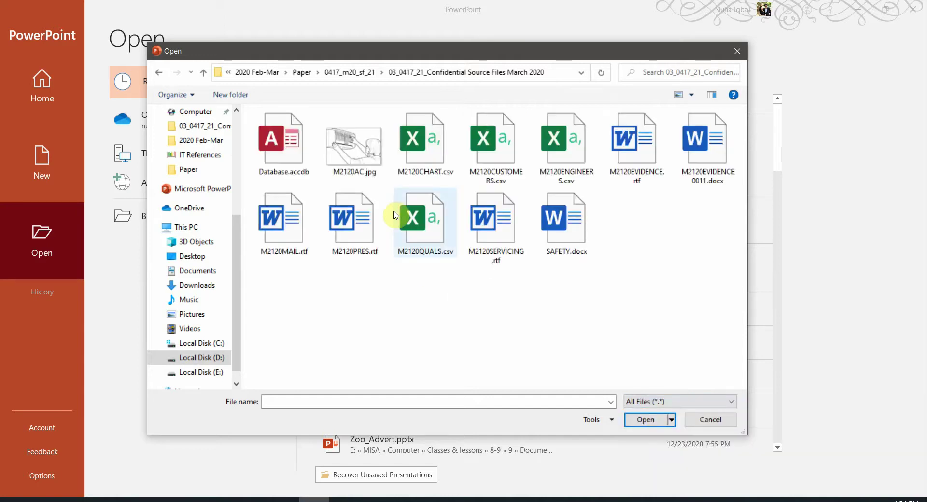
pyautogui.click(356, 230)
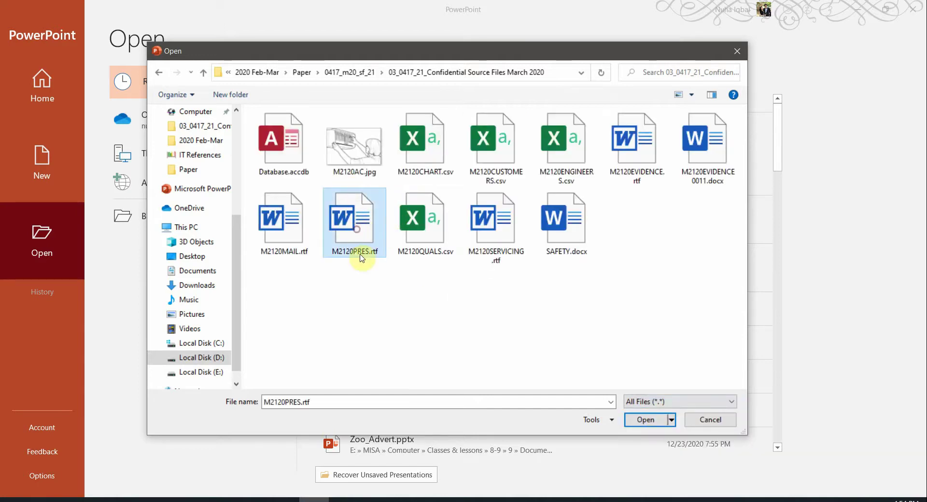
pyautogui.click(652, 420)
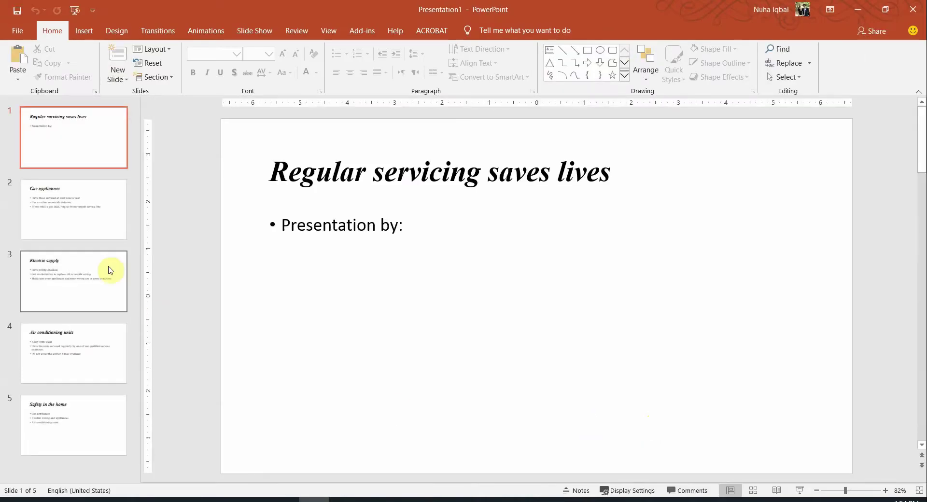
# Review all five imported slides, checking the titles and bulleted text on each one.
pyautogui.click(99, 227)
pyautogui.click(99, 279)
pyautogui.click(92, 348)
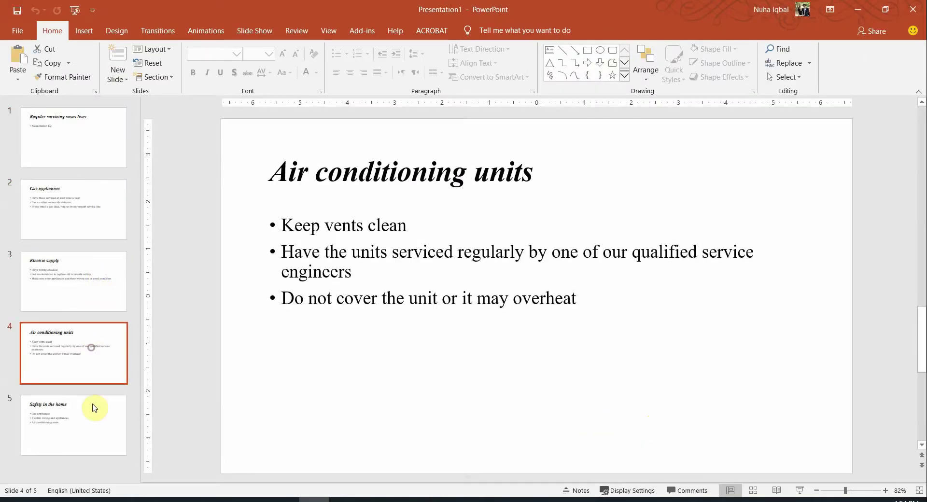
pyautogui.click(91, 407)
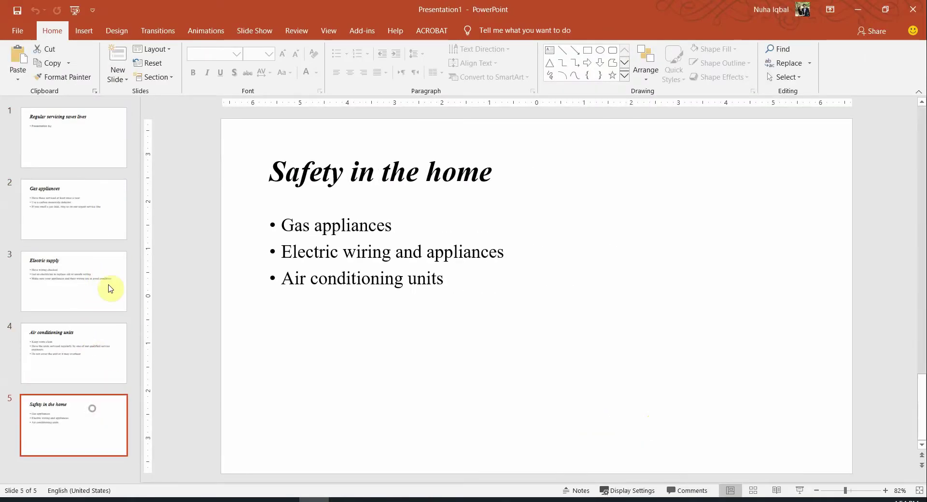
pyautogui.click(63, 149)
pyautogui.click(68, 222)
pyautogui.click(68, 284)
pyautogui.click(91, 343)
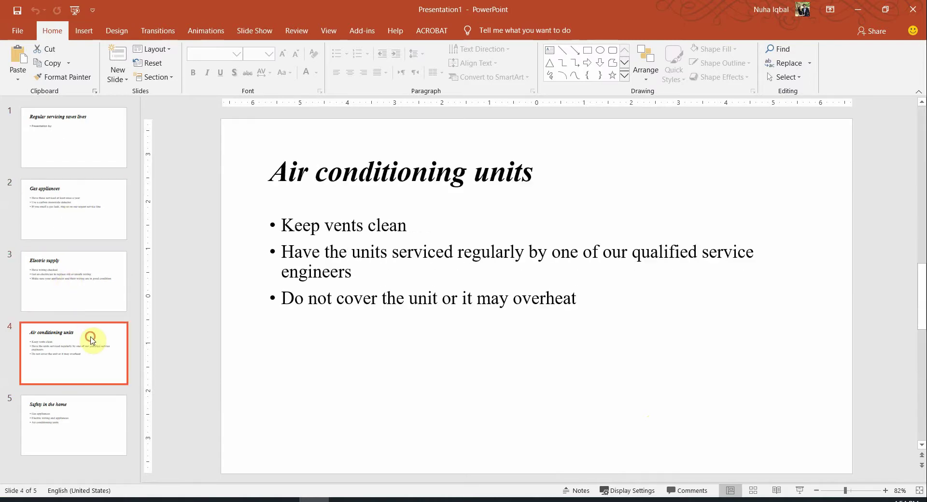
pyautogui.click(360, 164)
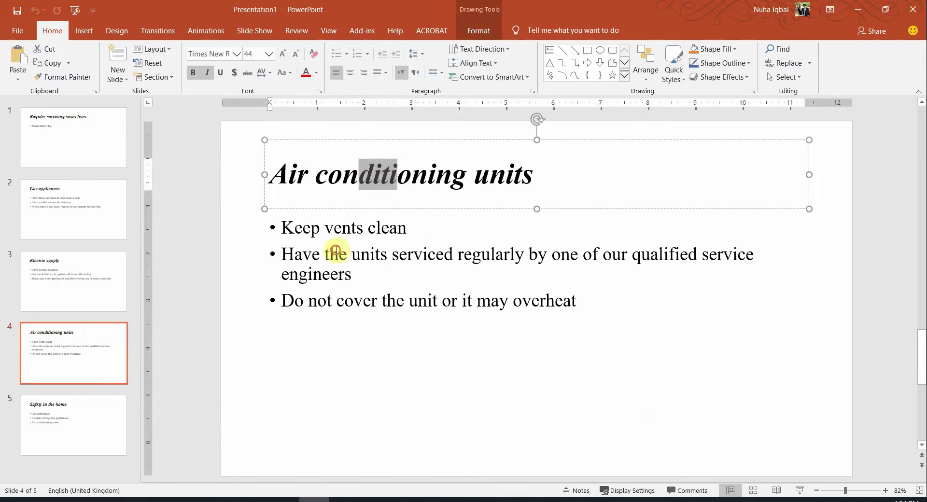
pyautogui.moveTo(335, 252); pyautogui.dragTo(353, 272)
pyautogui.click(72, 141)
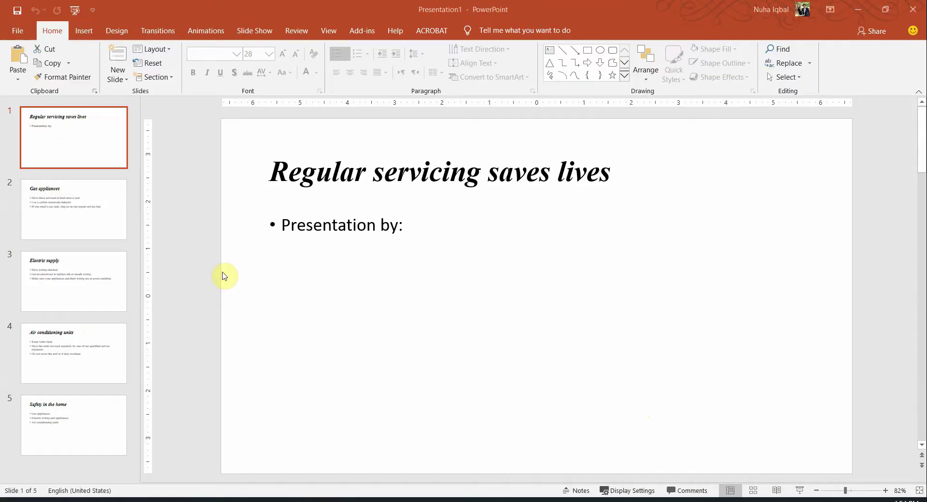
# Switch to the exam paper in Acrobat and highlight "master slide" and "4 features" in question 20.
pyautogui.hotkey('alt', 'Tab')
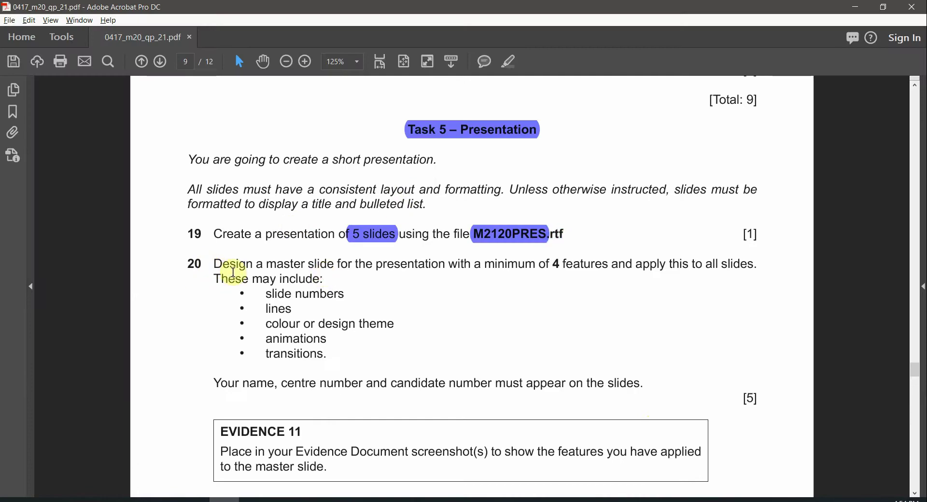
pyautogui.moveTo(297, 264); pyautogui.dragTo(336, 265)
pyautogui.click(510, 62)
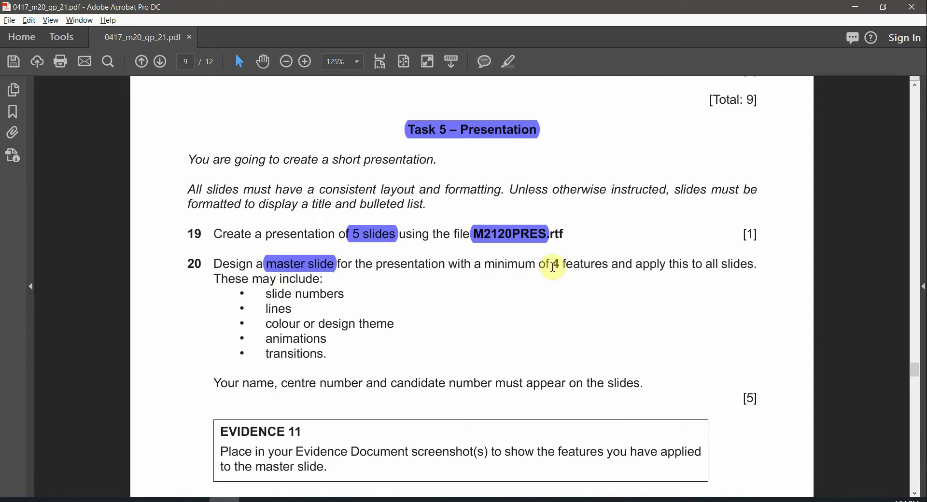
pyautogui.moveTo(552, 264); pyautogui.dragTo(609, 265)
pyautogui.click(513, 62)
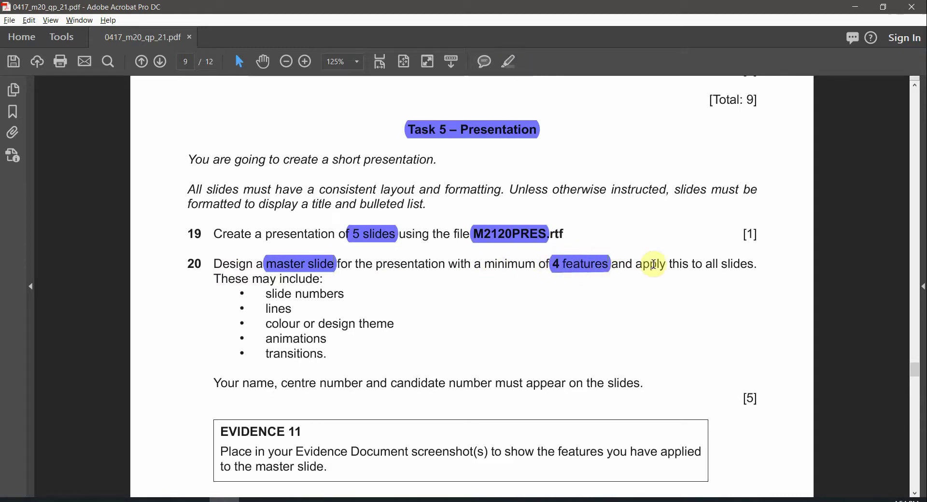
pyautogui.hotkey('alt', 'Tab')
pyautogui.hotkey('alt', 'Tab')
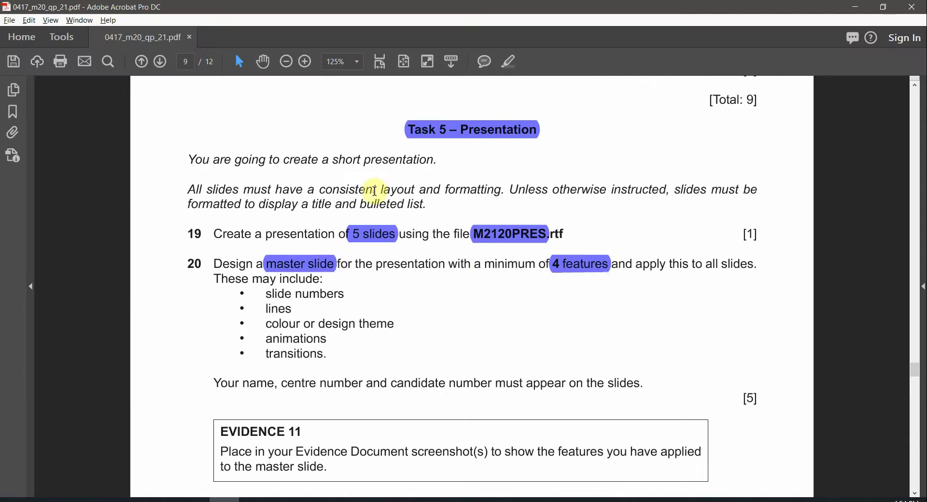
pyautogui.click(309, 265)
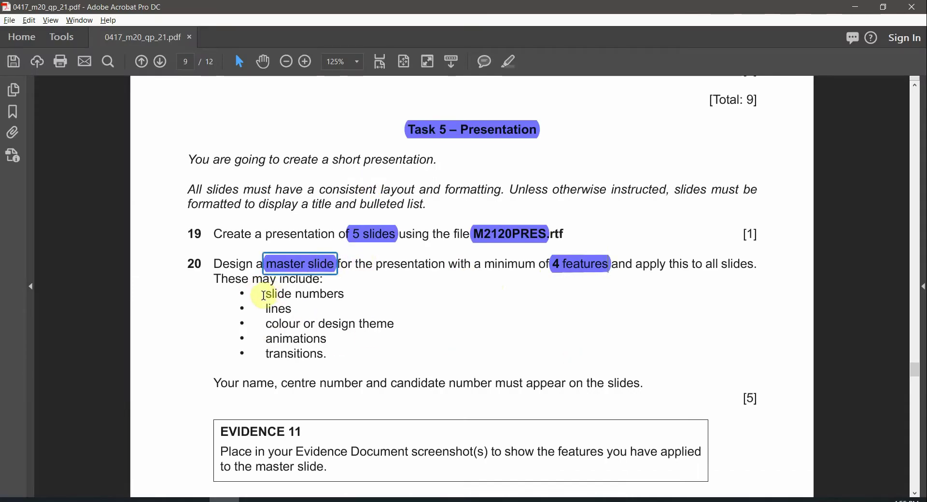
# Read question 20's list of suggested master slide features and the requirement for name, centre number and candidate number on the slides.
pyautogui.moveTo(269, 296); pyautogui.dragTo(344, 296)
pyautogui.moveTo(263, 309); pyautogui.dragTo(354, 325)
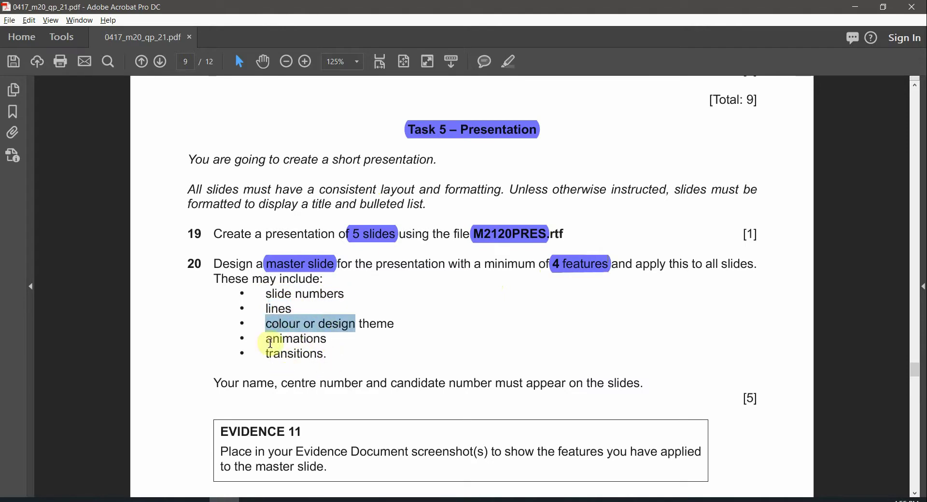
pyautogui.moveTo(265, 339); pyautogui.dragTo(314, 355)
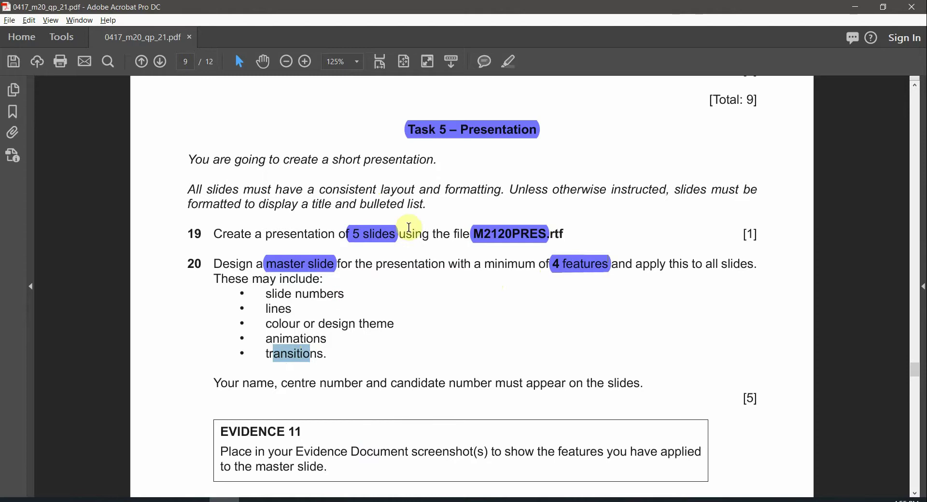
pyautogui.moveTo(213, 384); pyautogui.dragTo(531, 384)
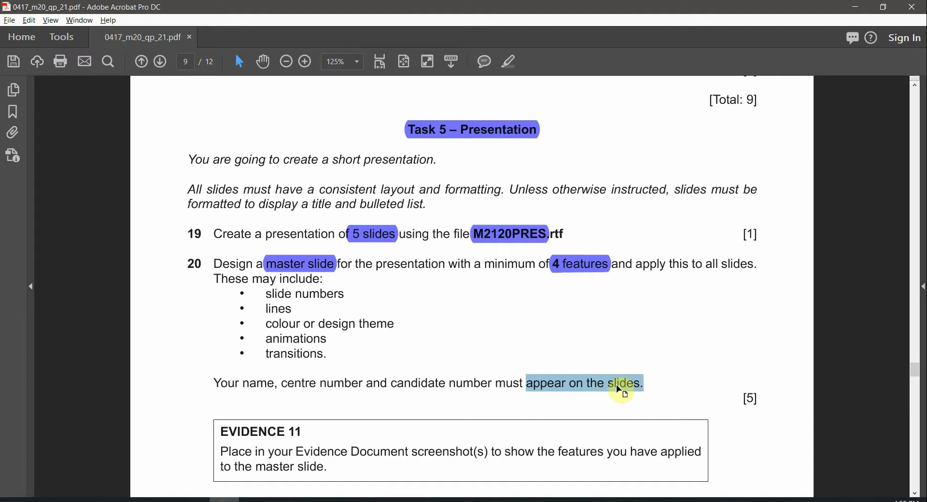
# Switch to PowerPoint, show the presentation's slide master, and select the top-level master slide above the layouts.
pyautogui.hotkey('alt', 'Tab')
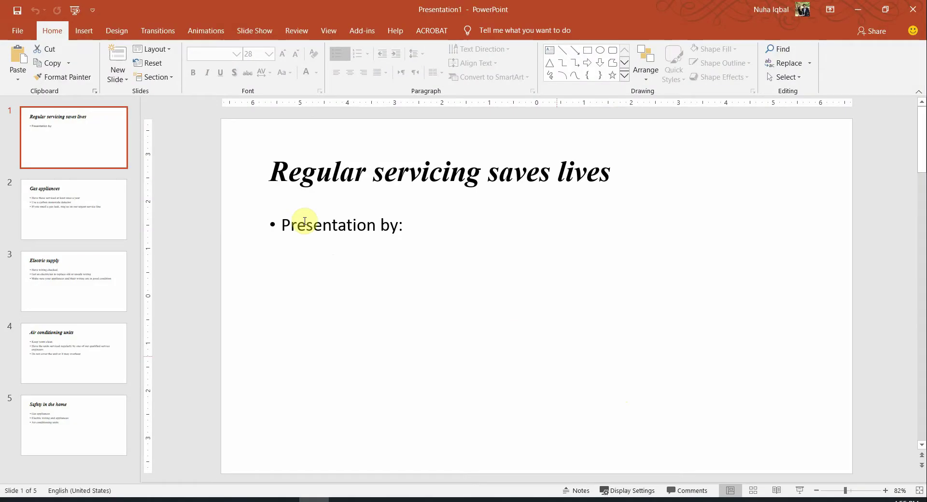
pyautogui.click(328, 30)
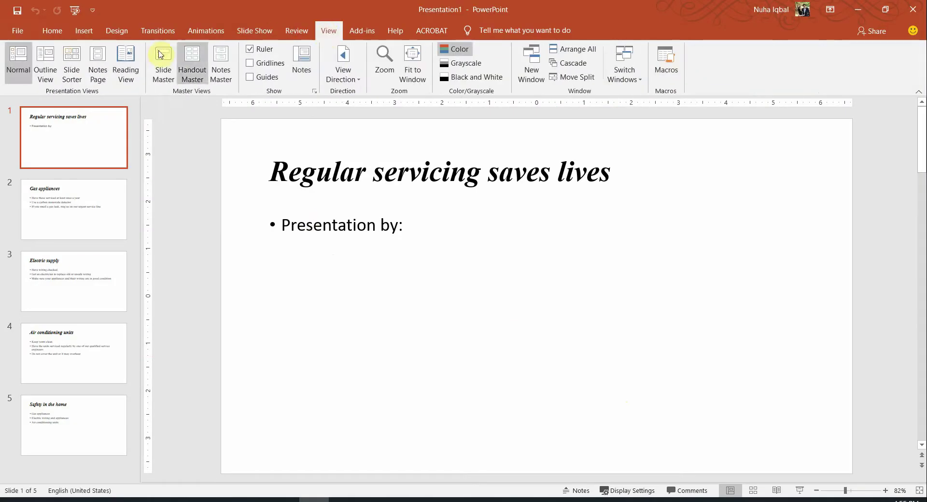
pyautogui.click(162, 64)
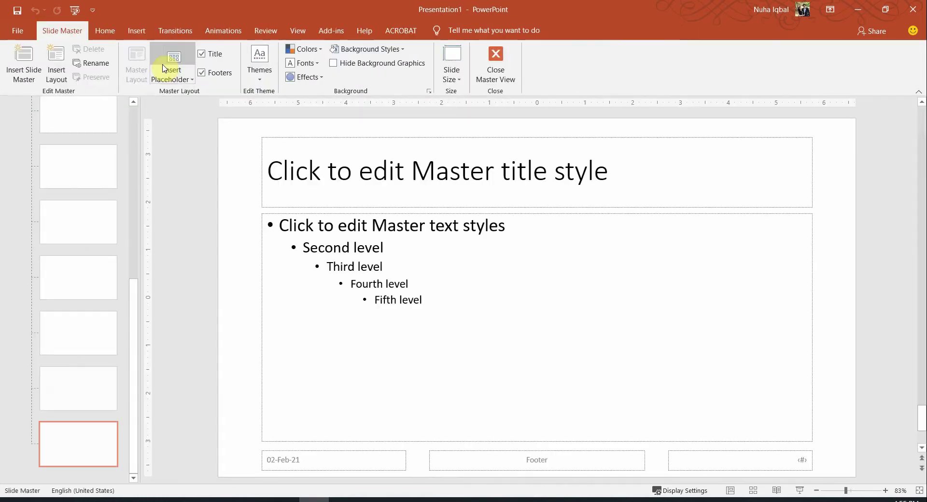
pyautogui.scroll(-2, 92, 356)
pyautogui.scroll(3, 92, 309)
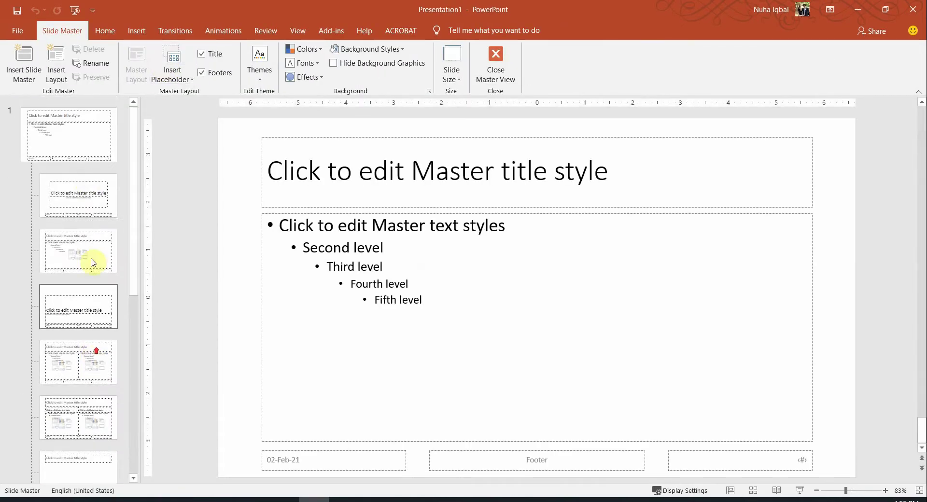
pyautogui.click(74, 148)
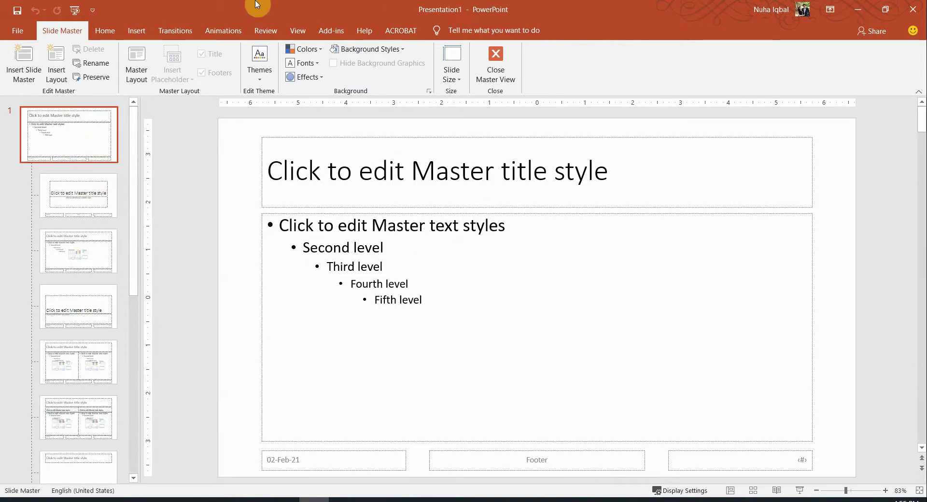
# Check the feature list of question 20 in Acrobat and turn on slide numbers for all slides in PowerPoint.
pyautogui.hotkey('alt', 'Tab')
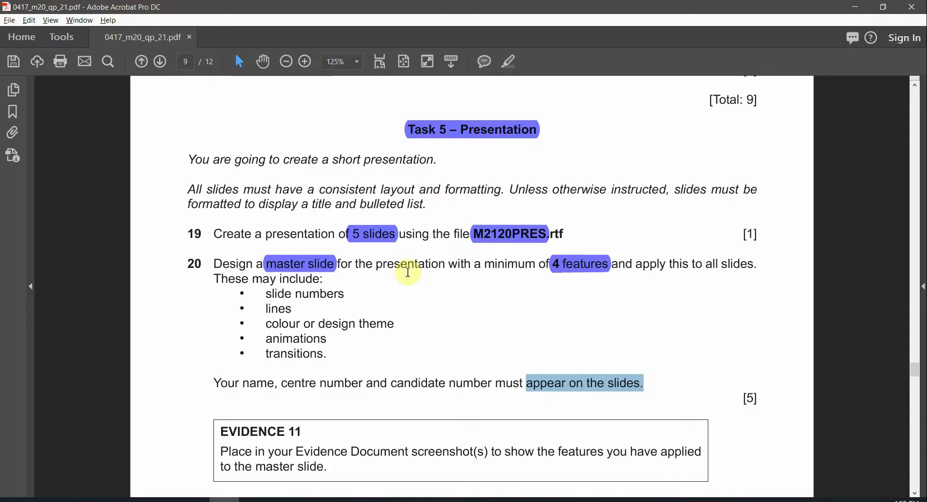
pyautogui.moveTo(268, 299); pyautogui.dragTo(387, 371)
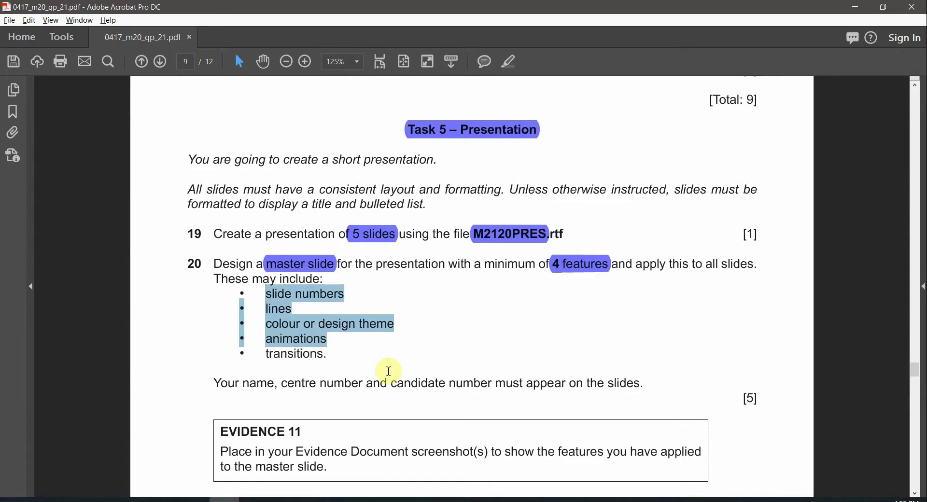
pyautogui.doubleClick(309, 302)
pyautogui.hotkey('alt', 'Tab')
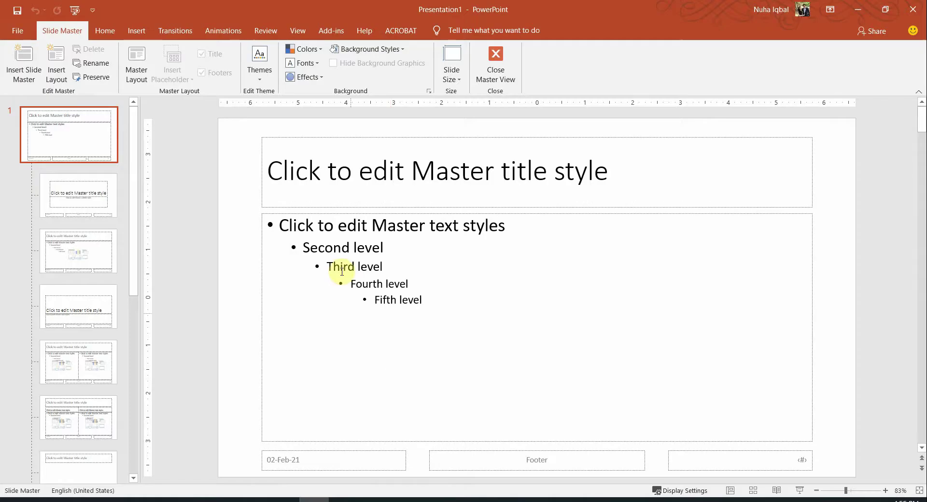
pyautogui.click(137, 32)
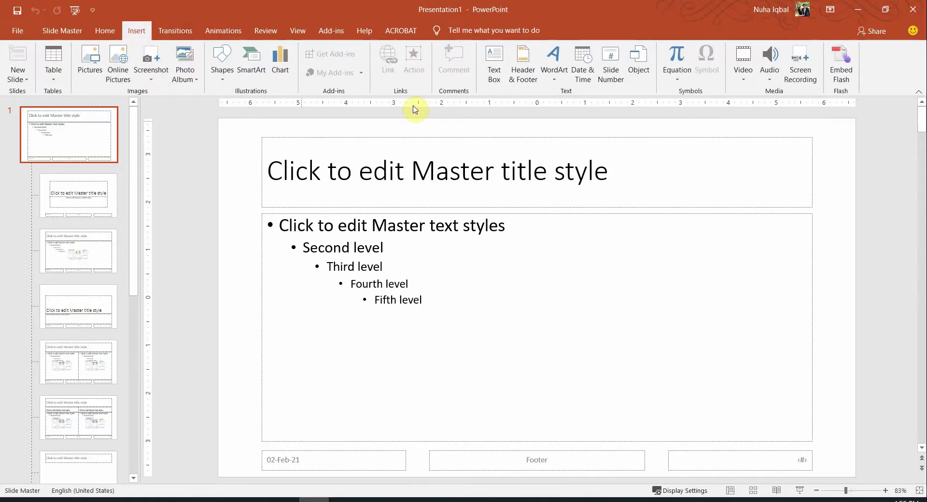
pyautogui.click(529, 81)
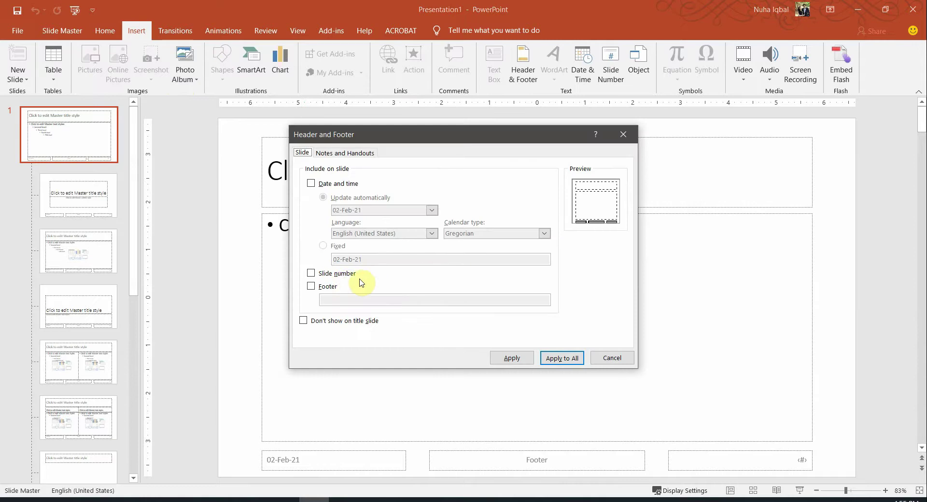
pyautogui.click(338, 275)
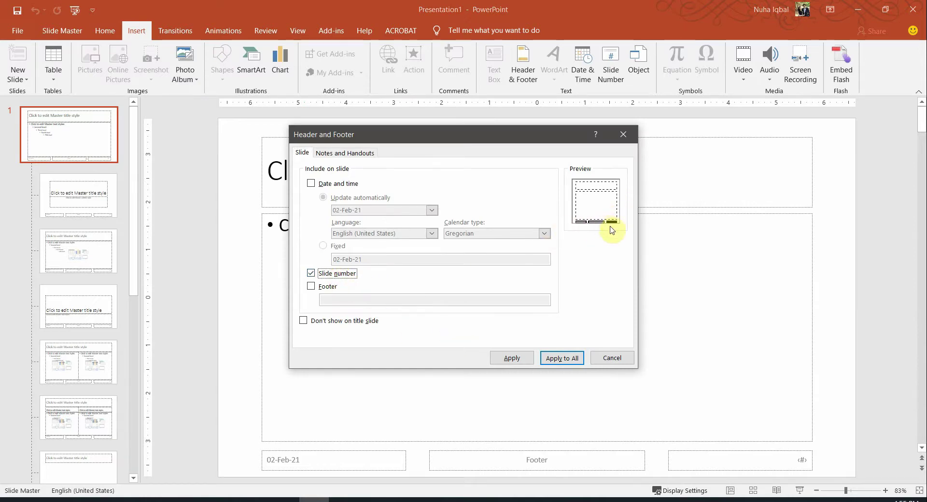
pyautogui.click(562, 359)
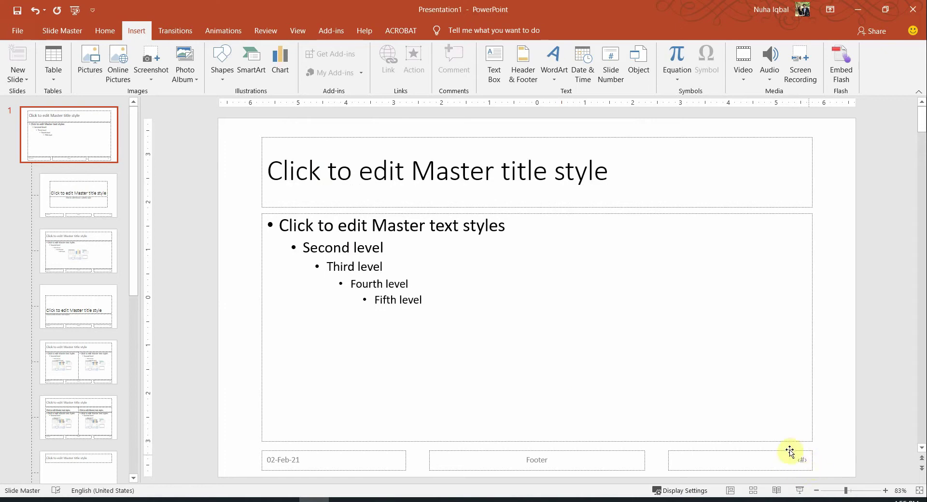
# Switch to Acrobat and highlight "slide" in the "slide numbers" bullet of question 20.
pyautogui.hotkey('alt', 'Tab')
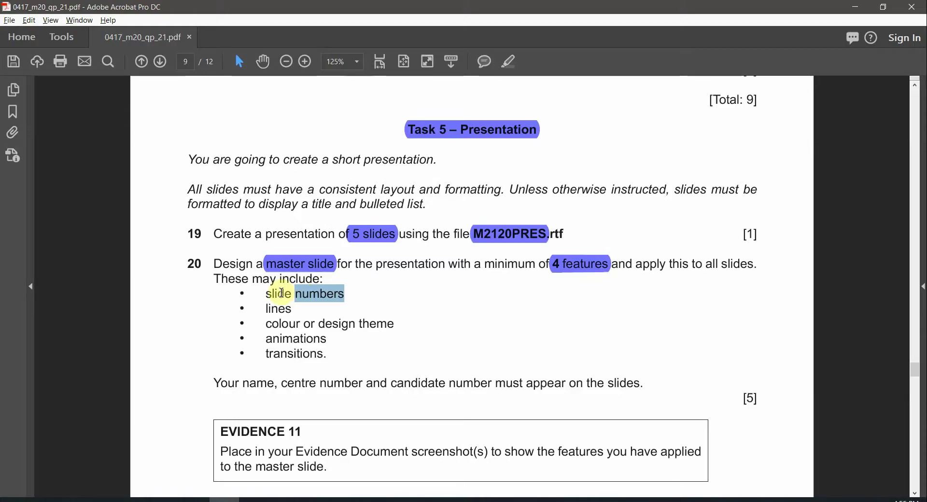
pyautogui.doubleClick(282, 293)
pyautogui.click(505, 60)
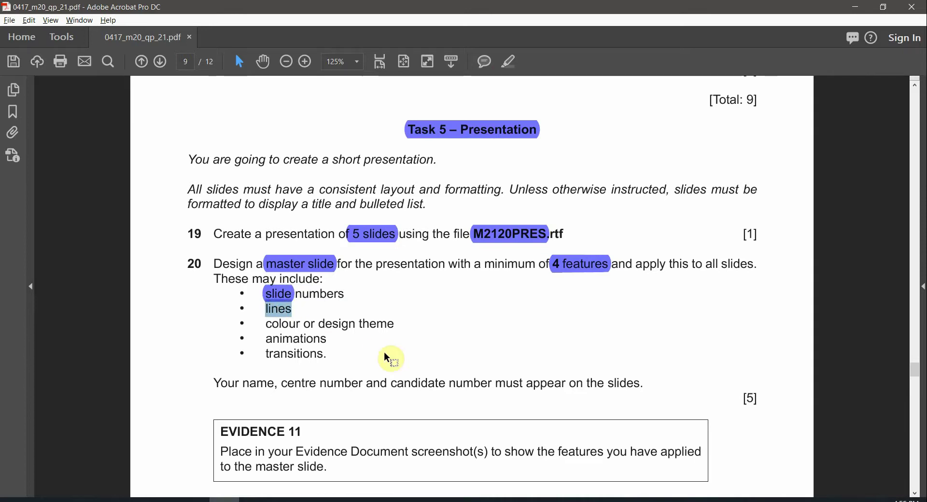
# Look through the available shapes in PowerPoint and highlight "lines" in question 20's feature list in Acrobat.
pyautogui.hotkey('alt', 'Tab')
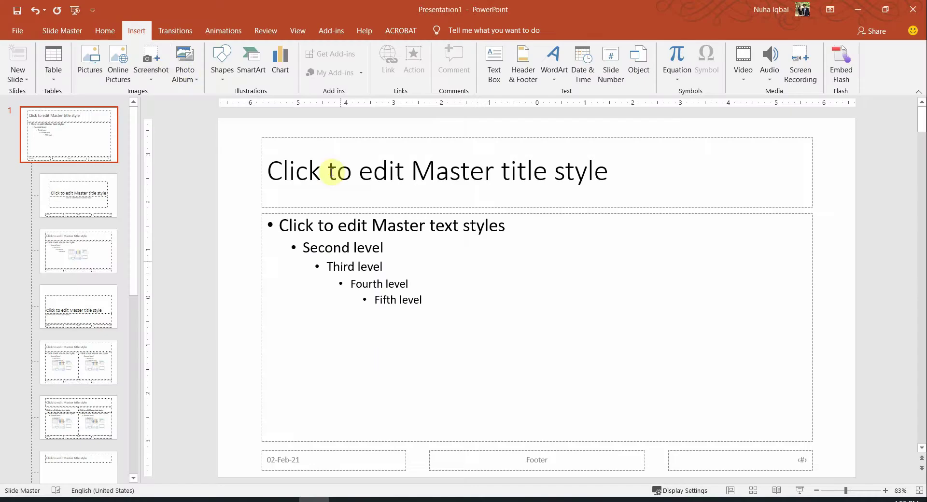
pyautogui.click(191, 33)
pyautogui.click(134, 31)
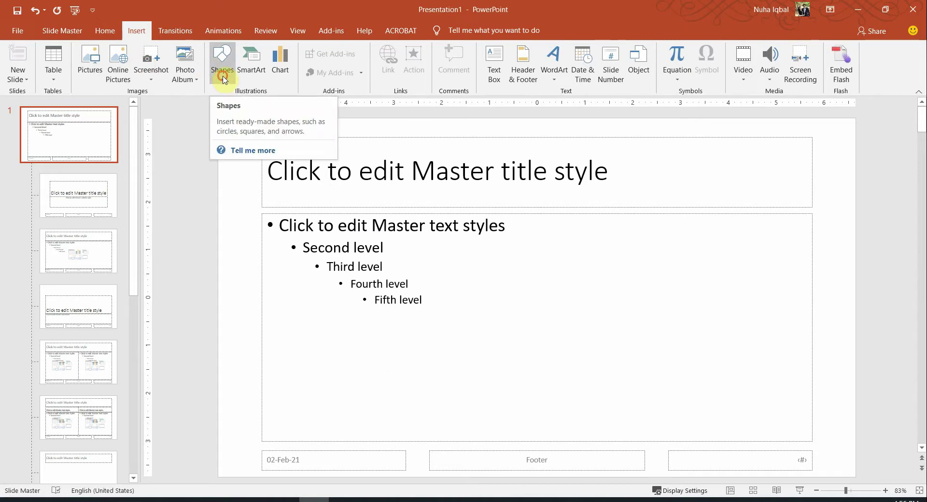
pyautogui.click(224, 78)
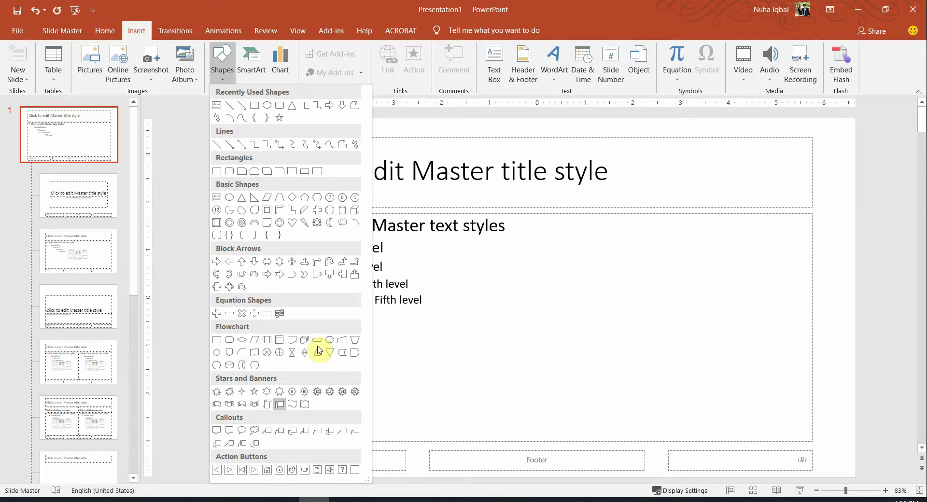
pyautogui.hotkey('alt', 'Tab')
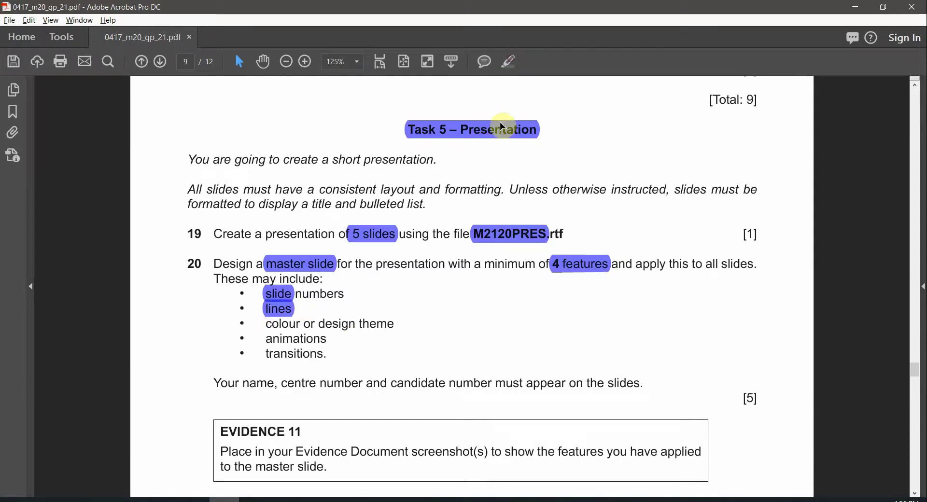
# Return to PowerPoint and draw a straight horizontal line 13.33" wide across the master slide, above the title placeholder.
pyautogui.hotkey('alt', 'Tab')
pyautogui.click(225, 75)
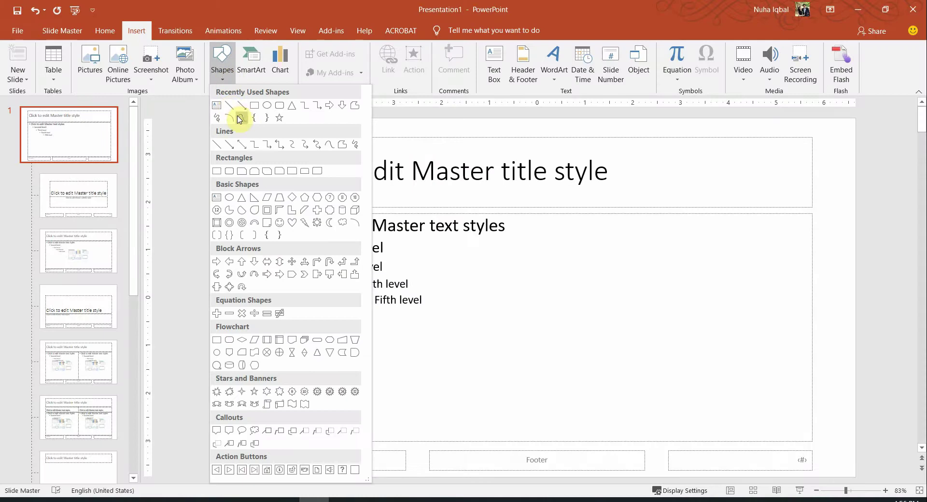
pyautogui.click(230, 107)
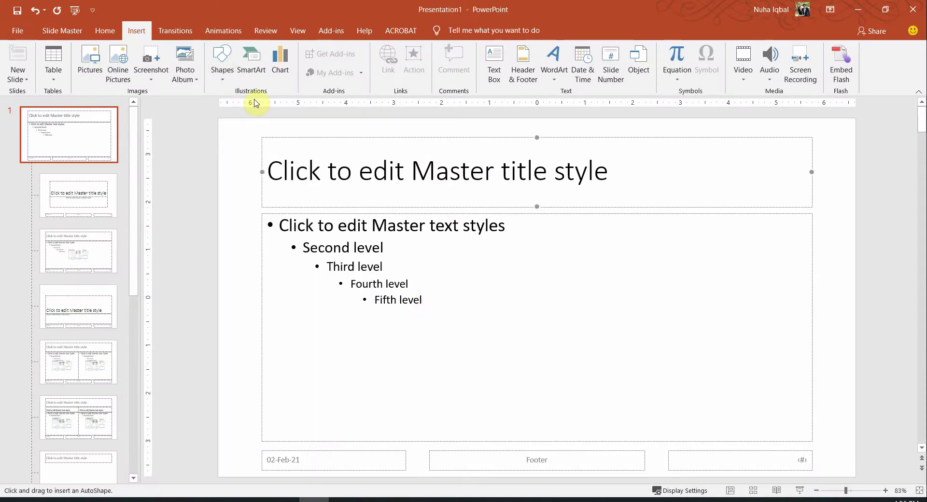
pyautogui.click(220, 70)
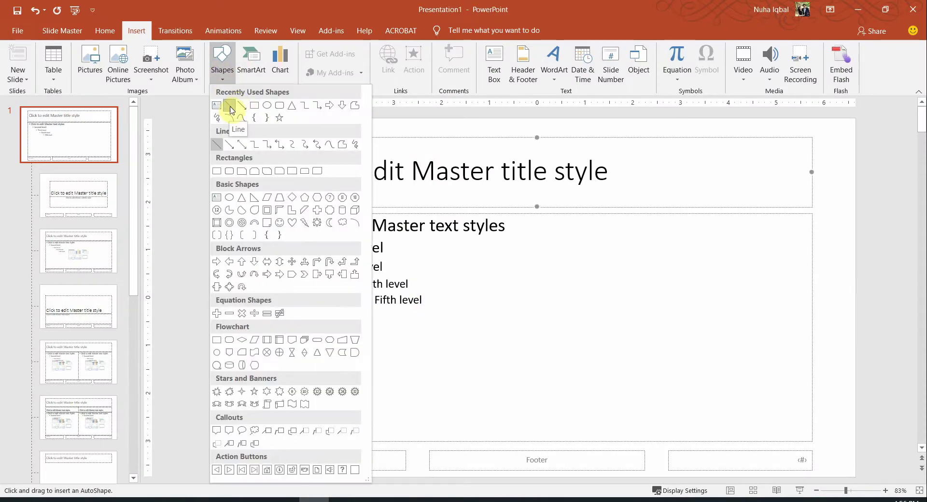
pyautogui.click(499, 5)
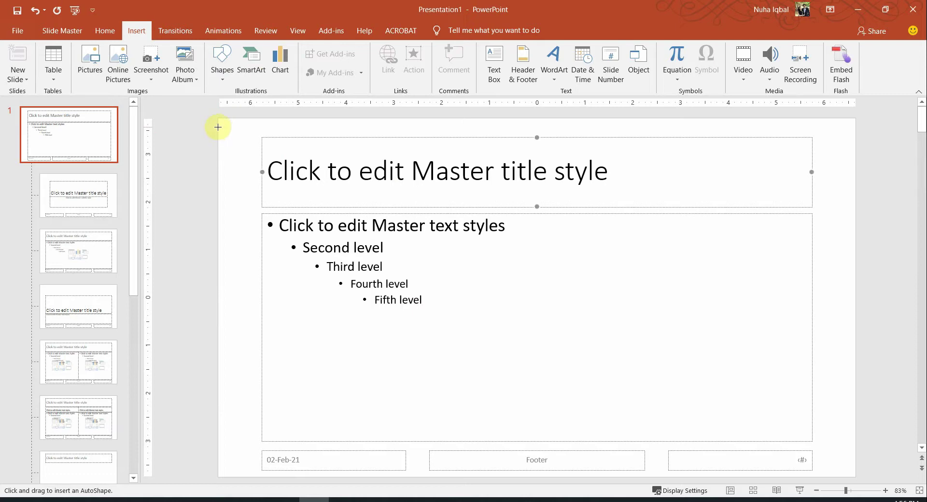
pyautogui.moveTo(218, 127); pyautogui.dragTo(834, 129)
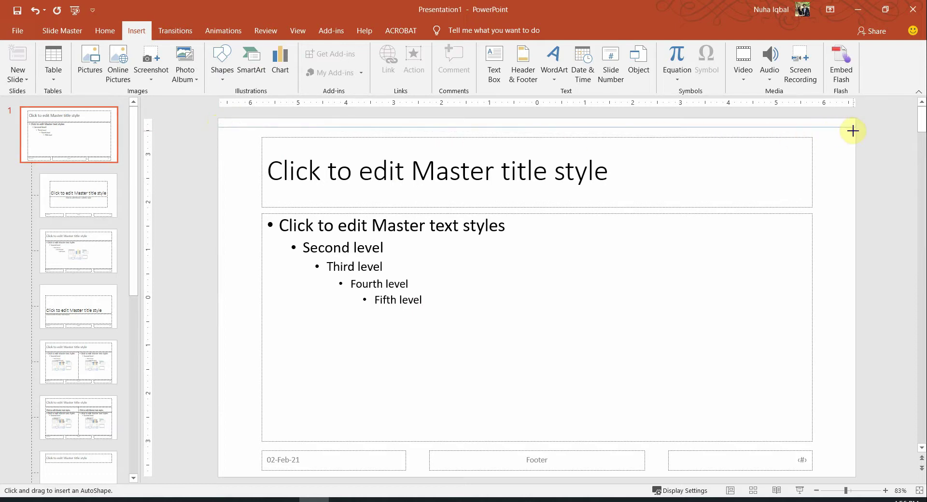
pyautogui.moveTo(853, 131); pyautogui.dragTo(822, 133)
pyautogui.moveTo(855, 135); pyautogui.dragTo(856, 135)
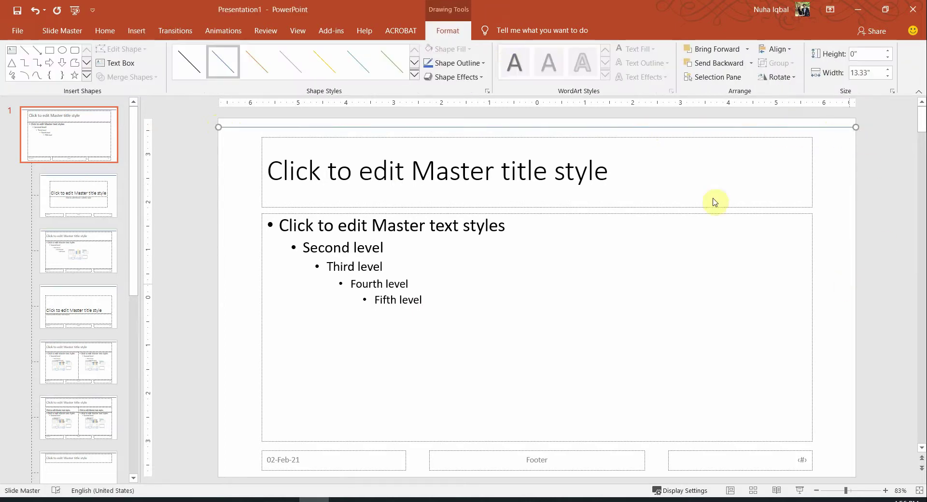
# Thicken the line above the master title and set its outline to the standard green colour.
pyautogui.click(469, 68)
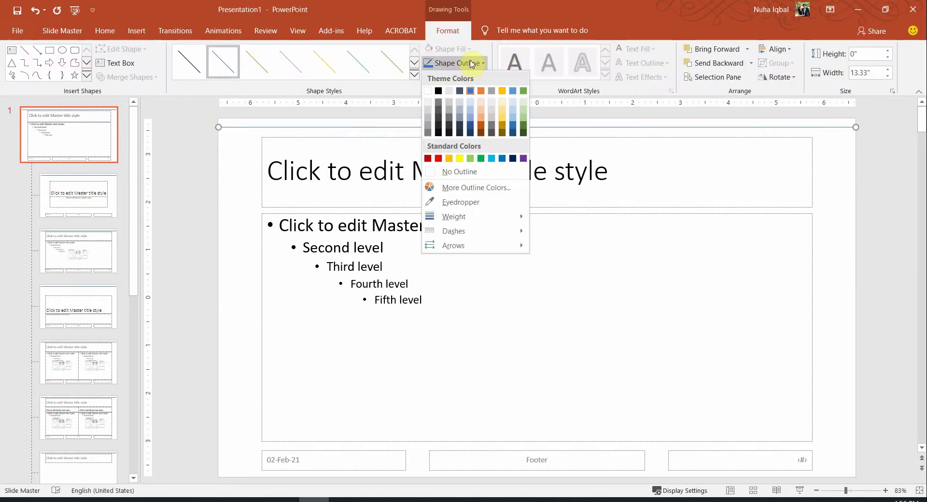
pyautogui.moveTo(516, 217)
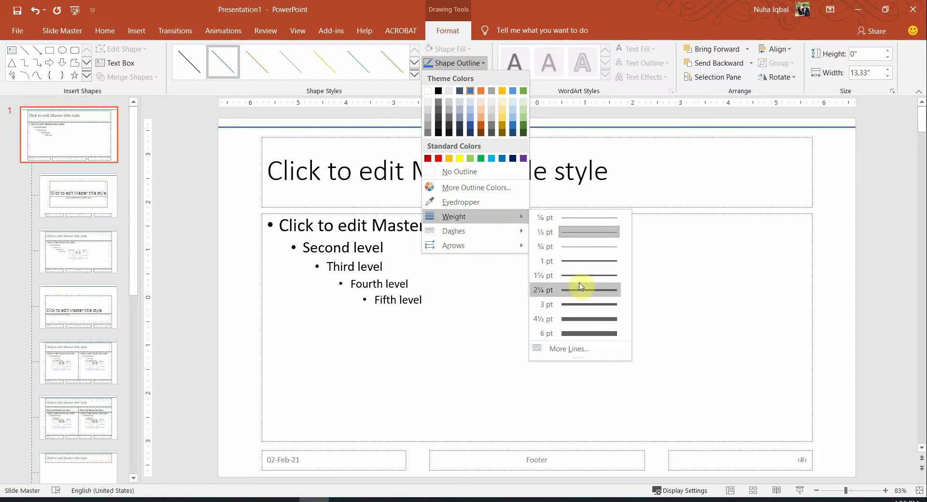
pyautogui.click(569, 325)
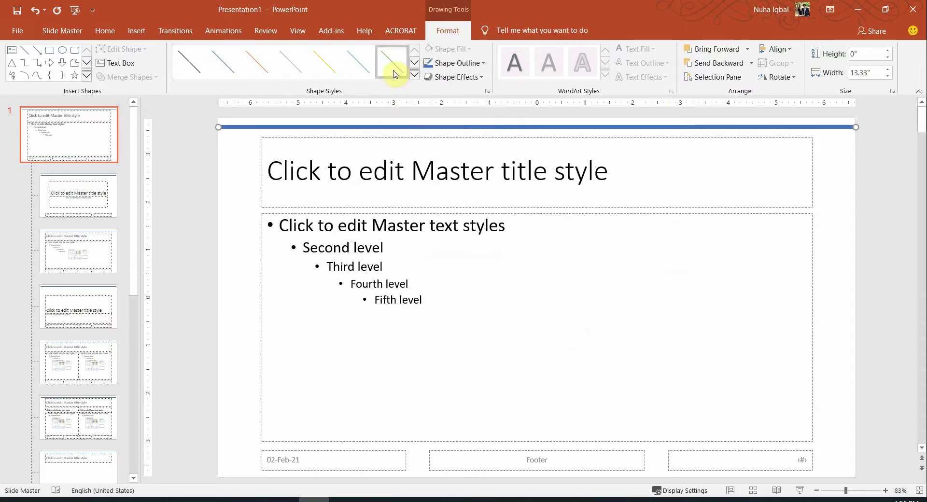
pyautogui.click(331, 72)
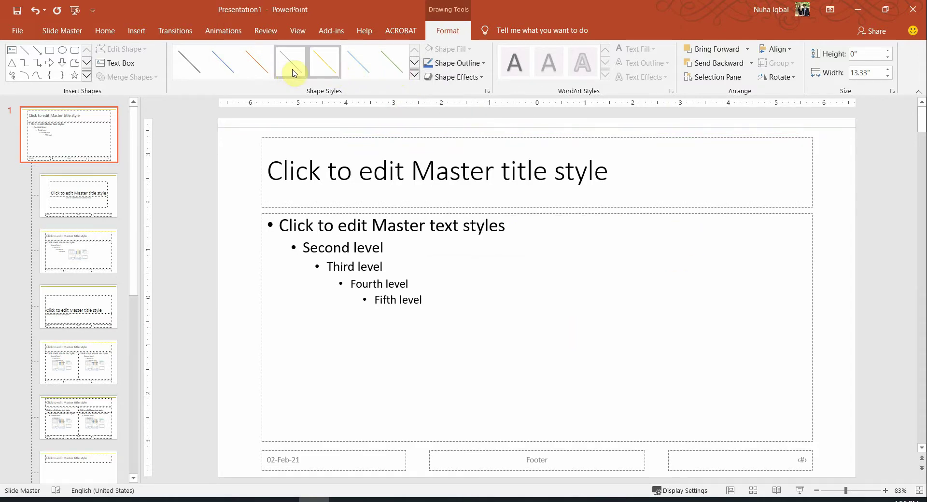
pyautogui.click(481, 64)
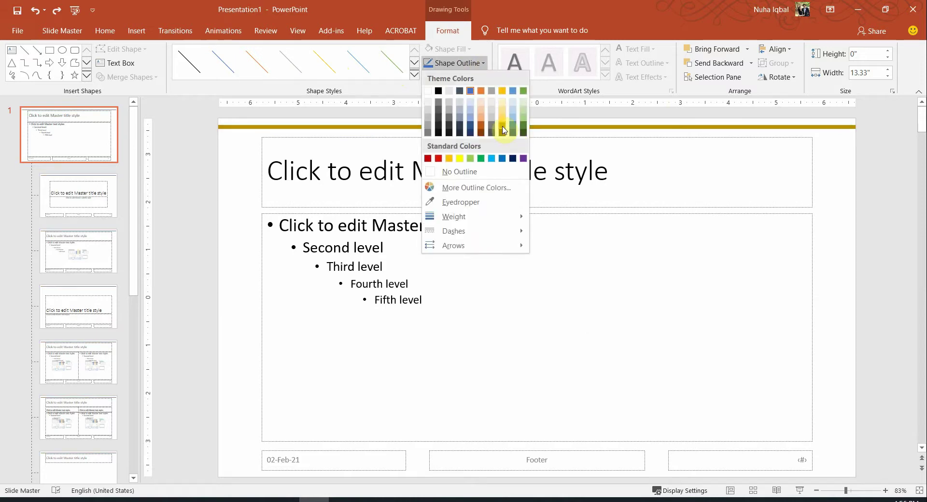
pyautogui.click(482, 157)
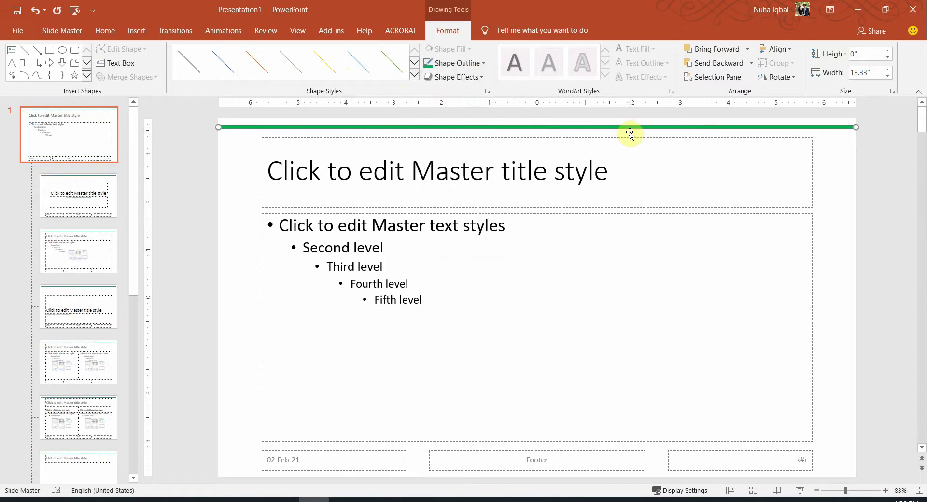
# Place a copy of the green line along the master slide's bottom edge and select the slide number placeholder.
pyautogui.moveTo(633, 138); pyautogui.dragTo(625, 470)
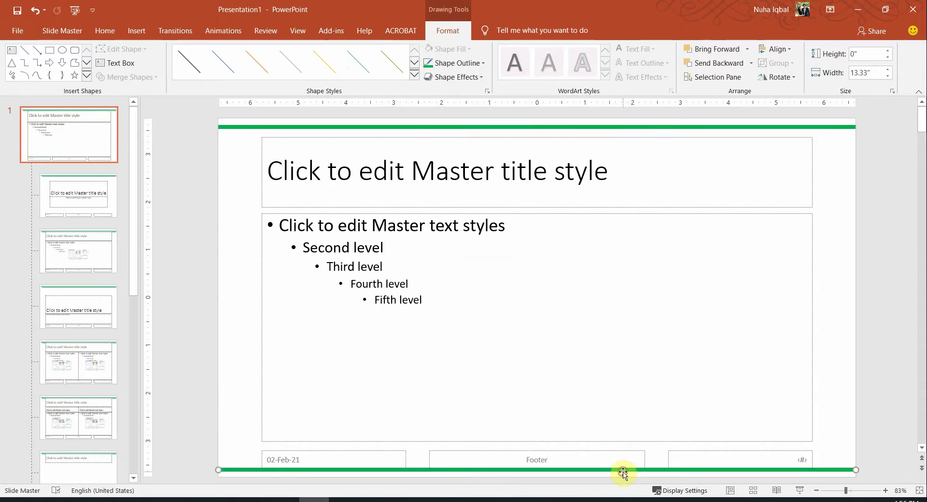
pyautogui.click(684, 450)
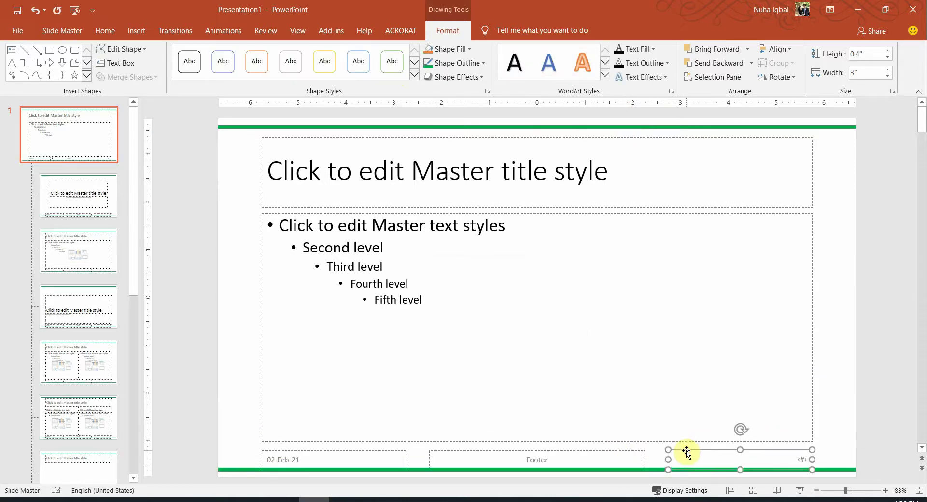
# Nudge the slide number placeholder and the footer placeholder upward, away from the master slide's bottom green line, and select the date placeholder.
pyautogui.press('Up')
pyautogui.press('Up')
pyautogui.press('Up')
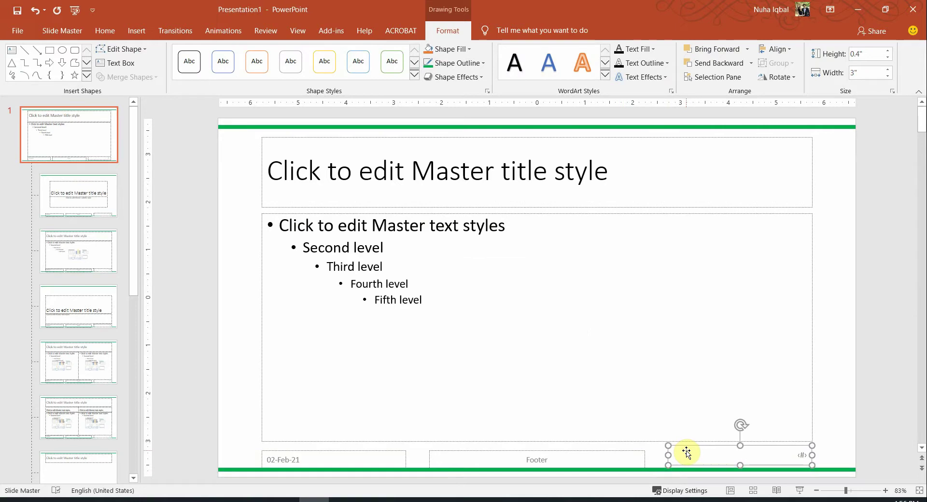
pyautogui.click(525, 451)
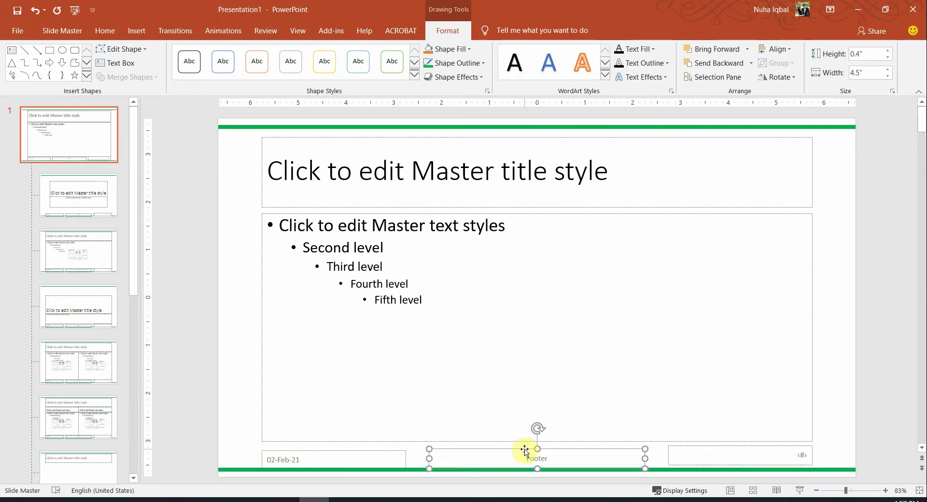
pyautogui.press('Up')
pyautogui.press('Up')
pyautogui.press('Up')
pyautogui.press('Up')
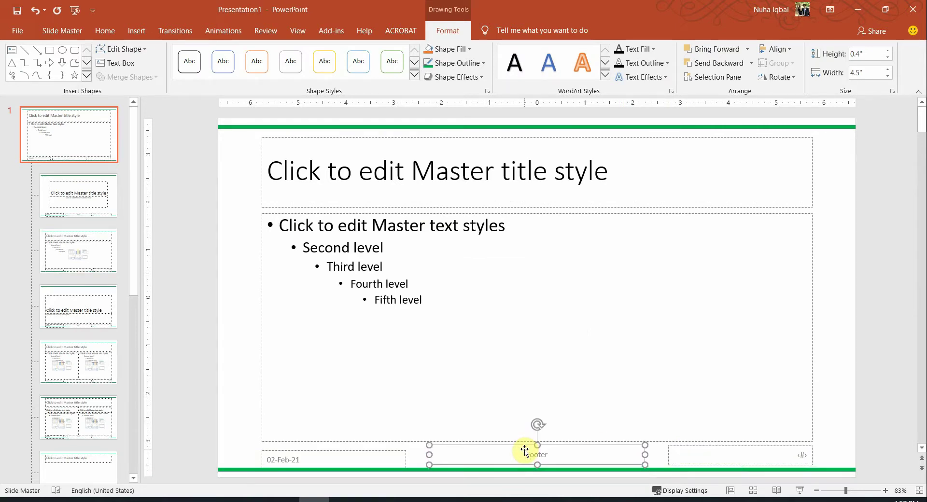
pyautogui.click(389, 454)
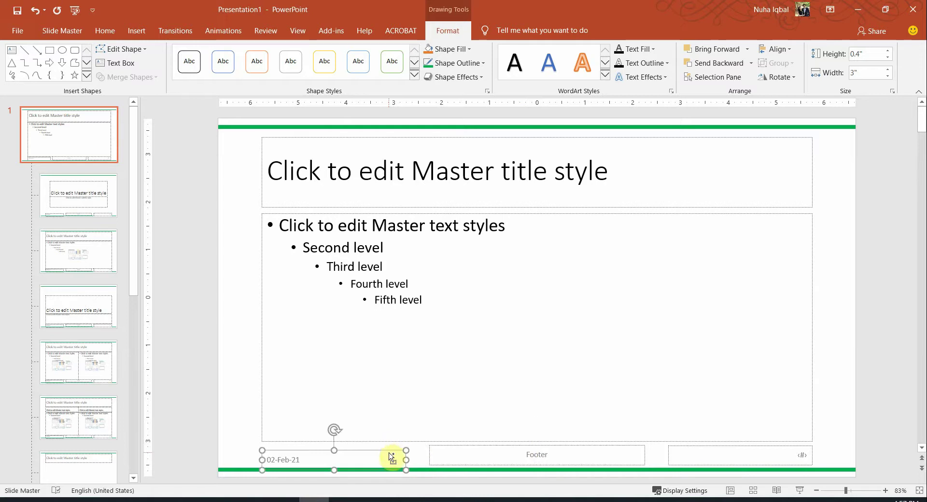
# Undo the placeholder moves and the placement of the copied green line at the master slide's bottom edge.
pyautogui.hotkey('ctrl', 'z')
pyautogui.hotkey('ctrl', 'z')
pyautogui.hotkey('ctrl', 'z')
pyautogui.hotkey('ctrl', 'z')
pyautogui.hotkey('ctrl', 'z')
pyautogui.hotkey('ctrl', 'z')
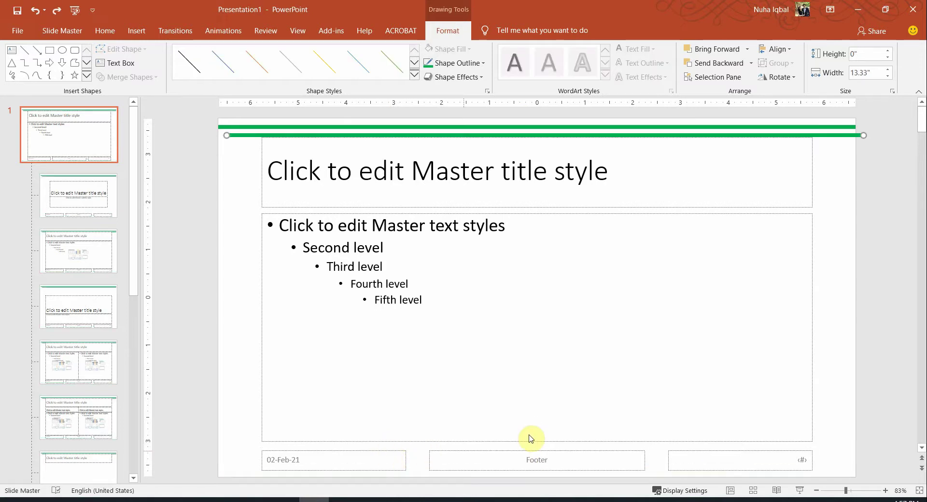
# Select the slide number, footer and date placeholders together and move them up to just below the master text placeholder.
pyautogui.click(705, 465)
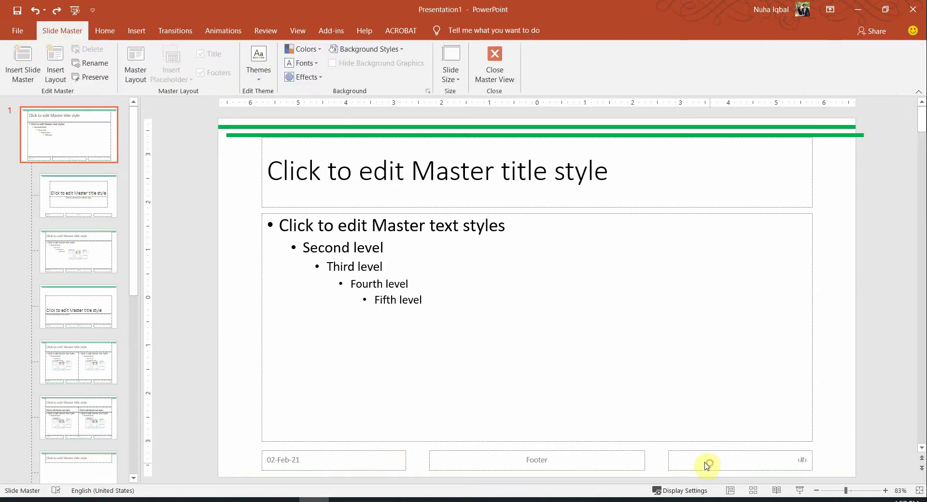
pyautogui.keyDown('shift'); pyautogui.click(610, 459); pyautogui.keyUp('shift')
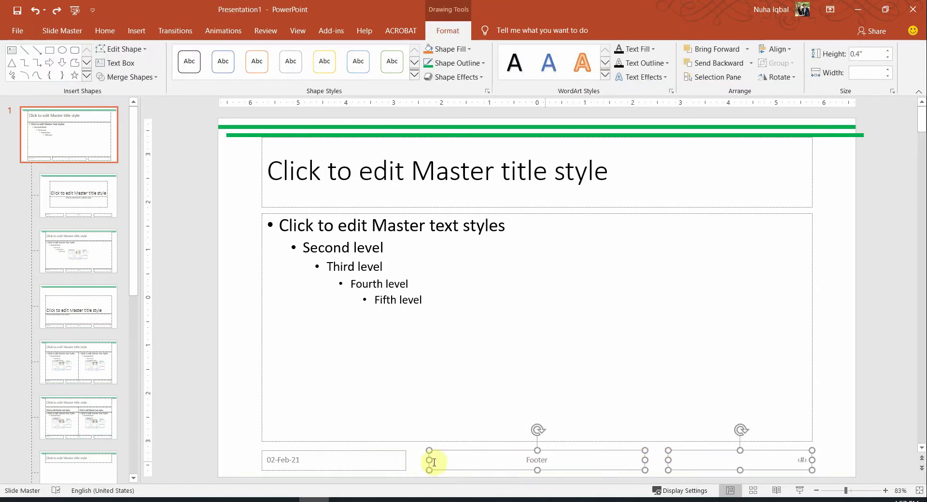
pyautogui.keyDown('shift'); pyautogui.click(294, 460); pyautogui.keyUp('shift')
pyautogui.press('Up')
pyautogui.press('Up')
pyautogui.press('Up')
pyautogui.press('Up')
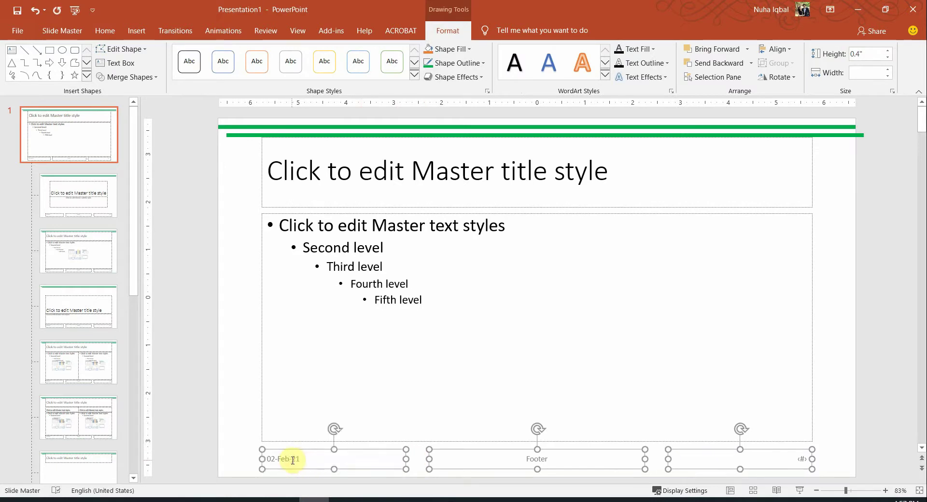
pyautogui.press('Up')
pyautogui.press('Up')
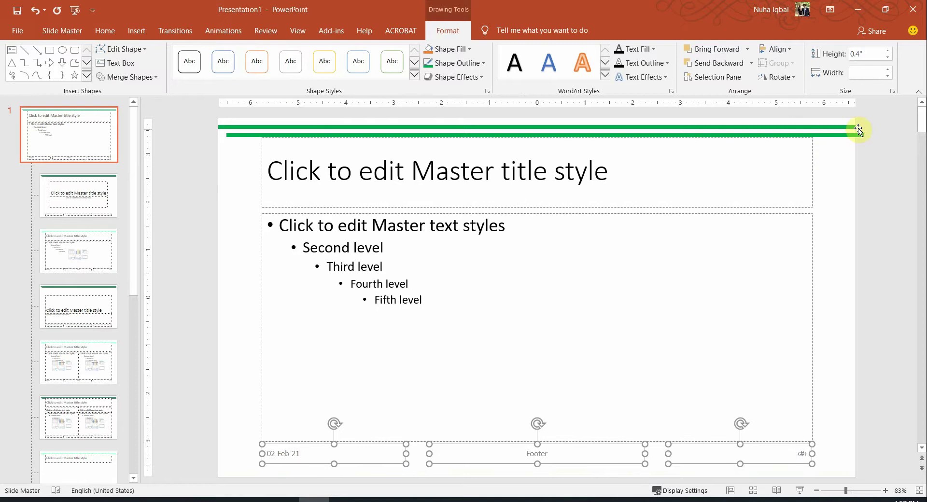
# Move the second green line to the master slide's bottom edge, just beneath the footer placeholders and spanning the slide's full width.
pyautogui.moveTo(851, 137); pyautogui.dragTo(843, 471)
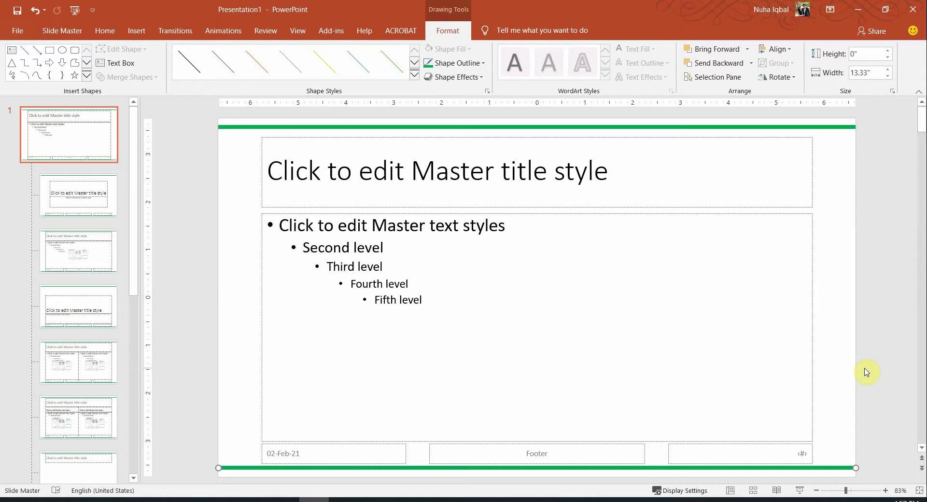
pyautogui.press('Down')
pyautogui.press('Down')
pyautogui.press('Down')
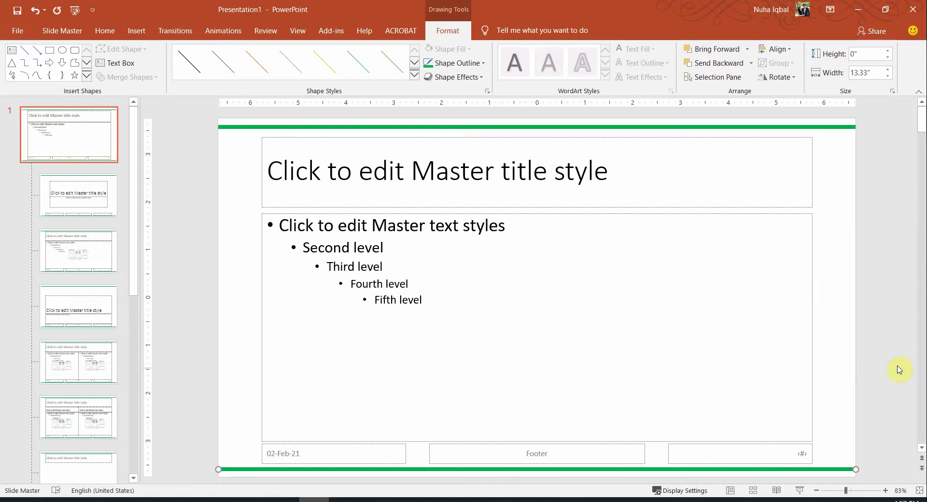
# Look through the dash and arrow outline options for the bottom green line without applying any.
pyautogui.click(453, 77)
pyautogui.click(458, 63)
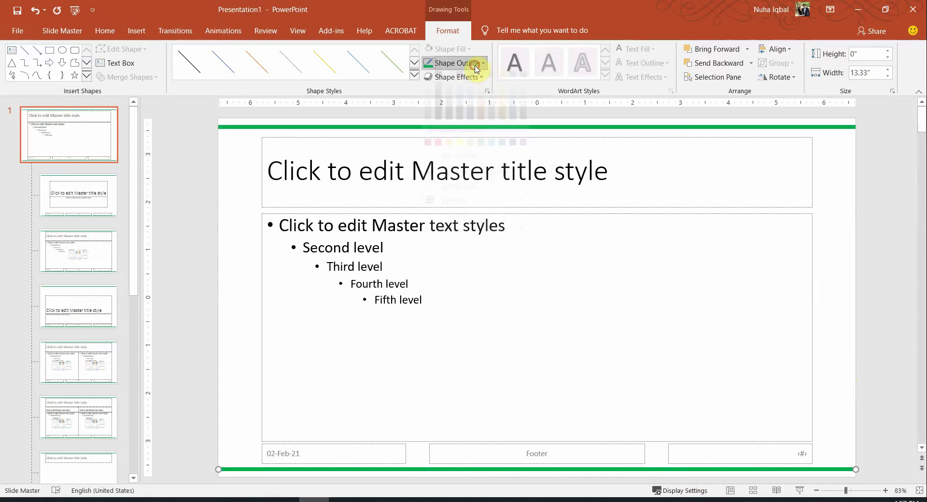
pyautogui.moveTo(474, 231)
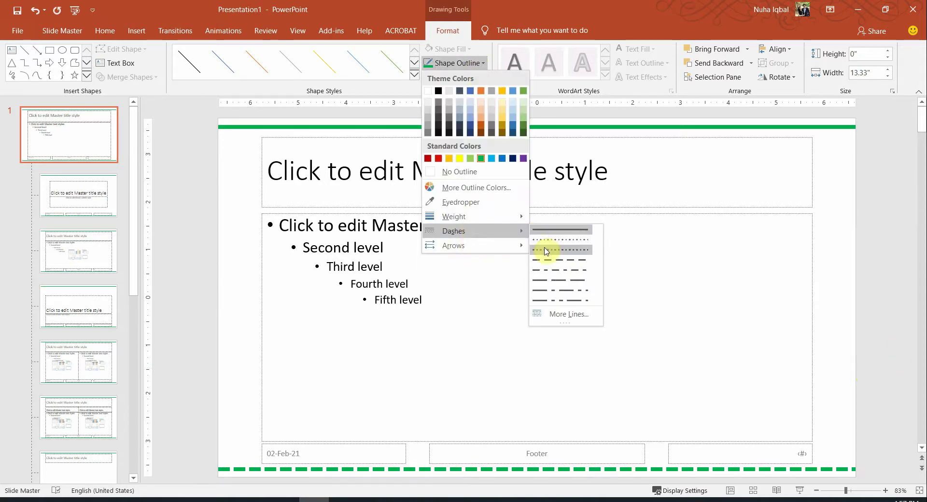
pyautogui.moveTo(502, 246)
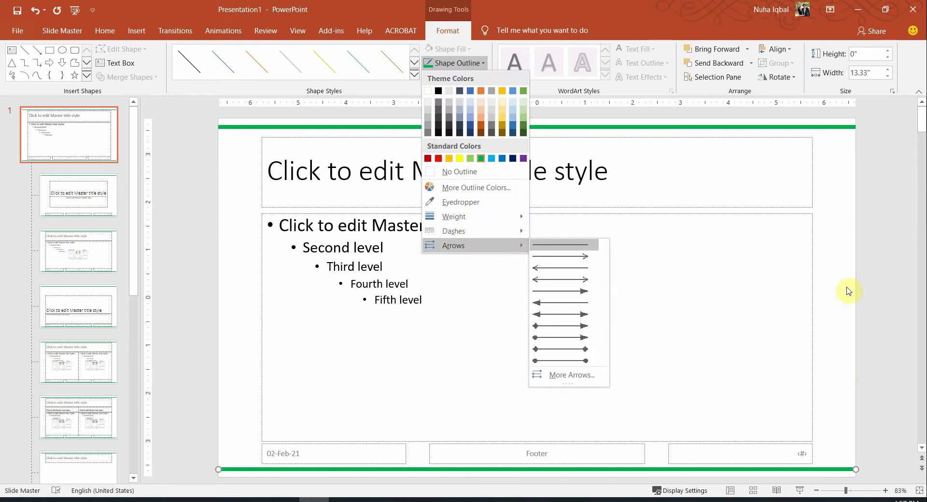
pyautogui.click(877, 233)
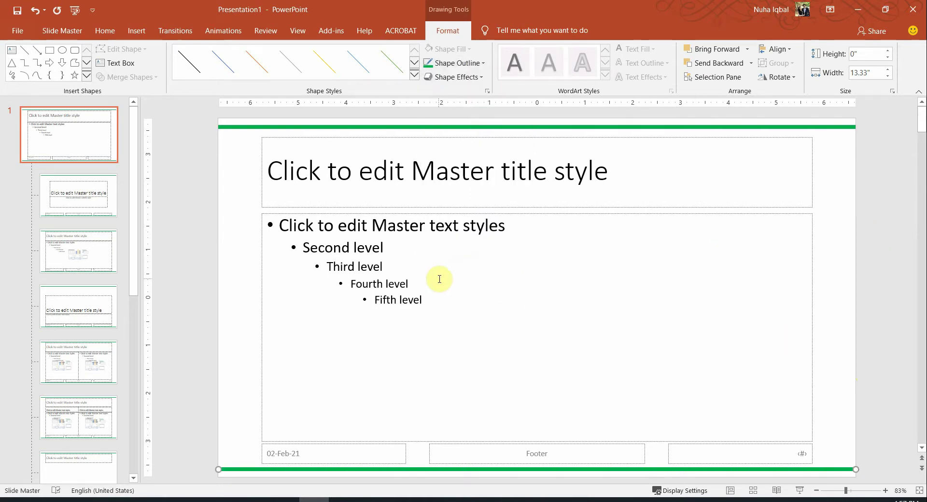
# Highlight "colour or design theme" in question 20's feature list in Acrobat, and return to the slide master in PowerPoint with nothing selected.
pyautogui.hotkey('alt', 'Tab')
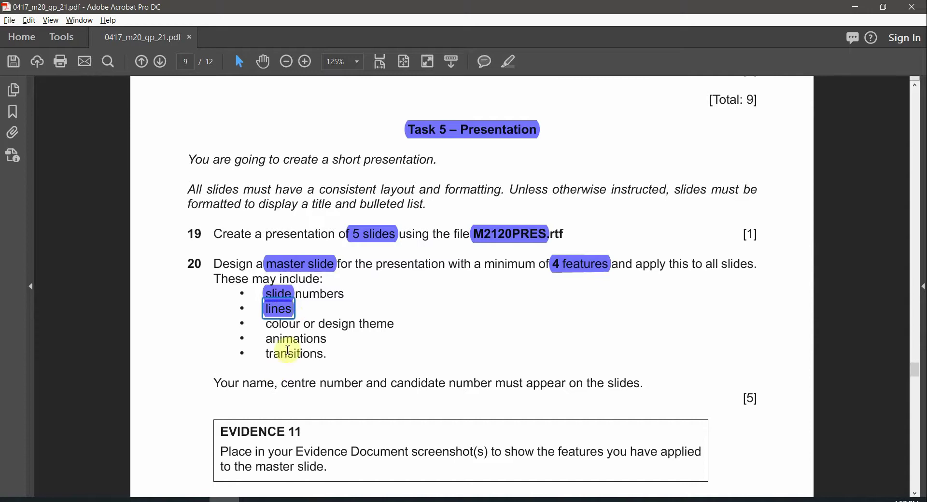
pyautogui.click(277, 323)
pyautogui.moveTo(276, 324); pyautogui.dragTo(391, 326)
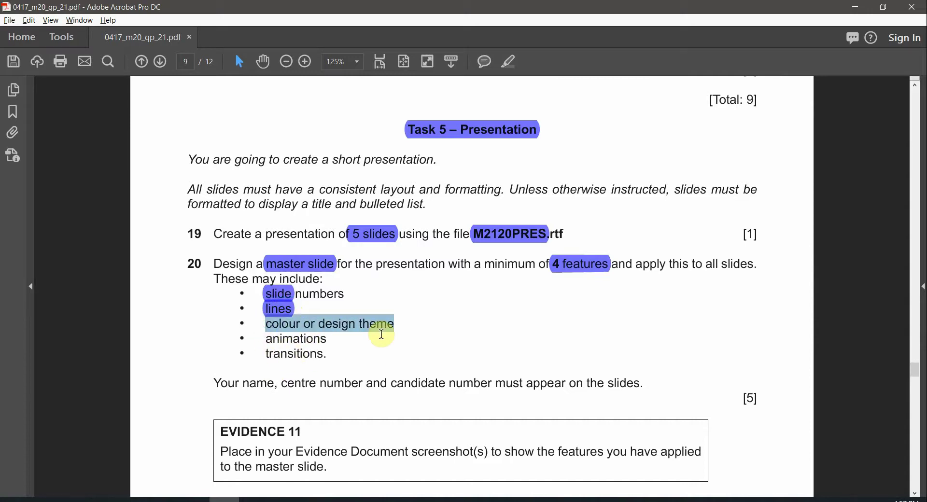
pyautogui.click(509, 61)
pyautogui.hotkey('alt', 'Tab')
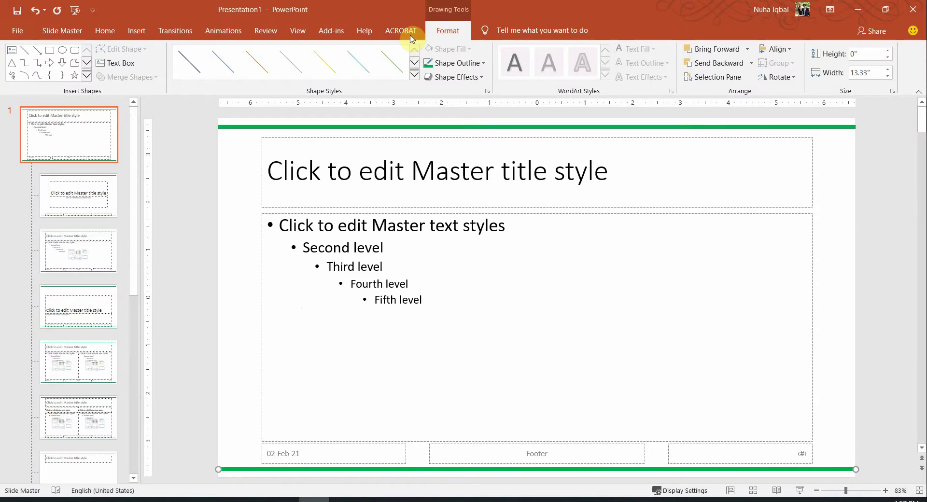
pyautogui.press('Escape')
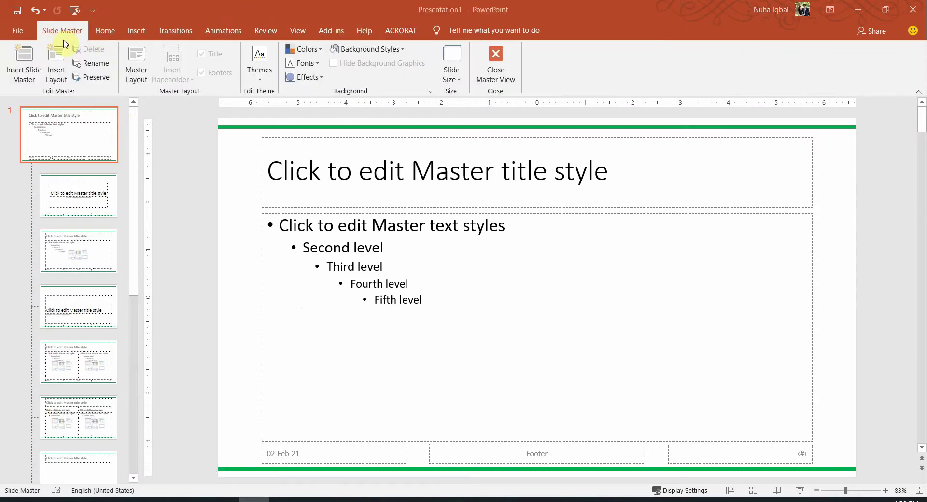
# Try the flat blue background style and the blue theme with a white title band on the master slide, and undo the theme.
pyautogui.click(390, 53)
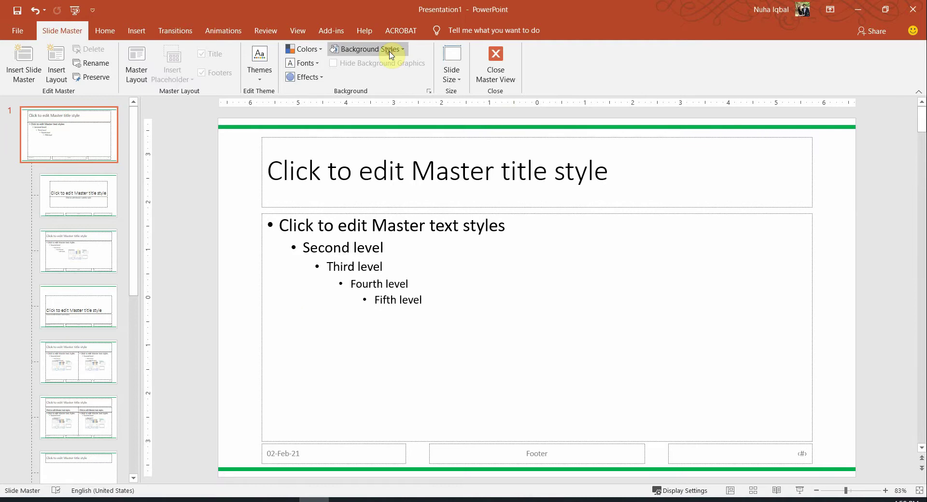
pyautogui.click(390, 53)
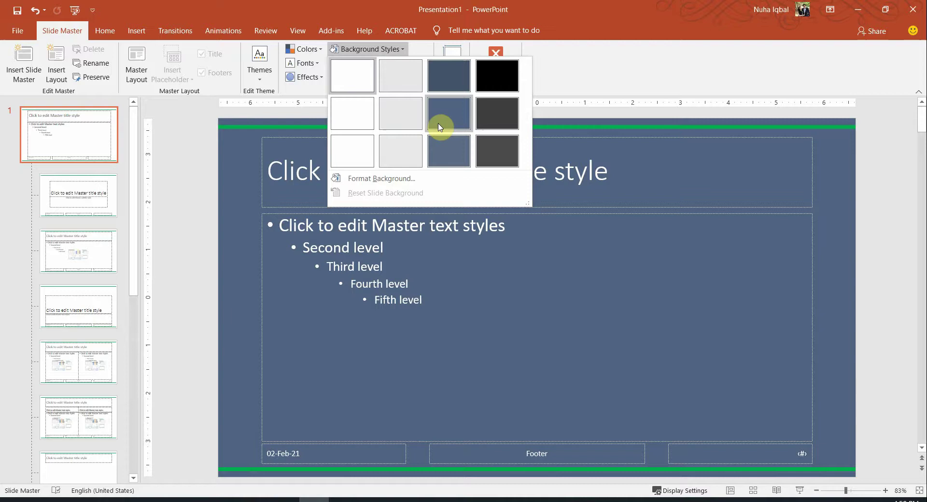
pyautogui.click(439, 126)
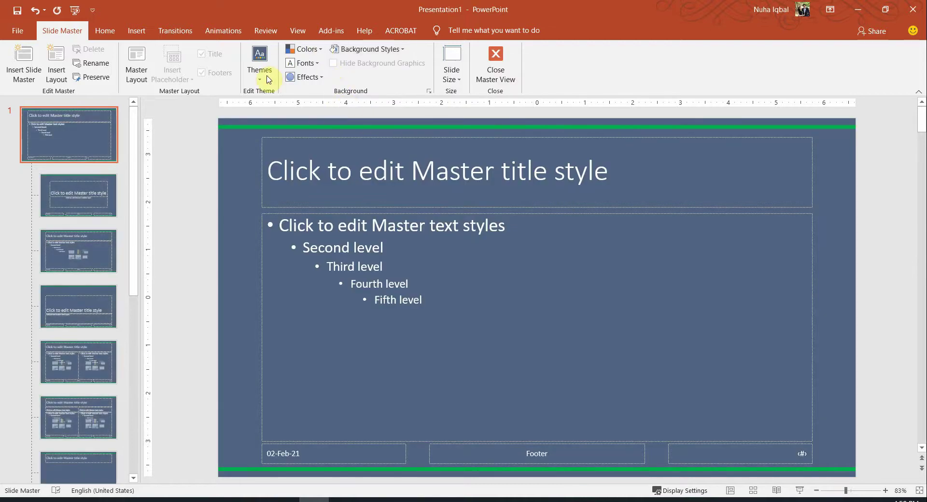
pyautogui.click(267, 78)
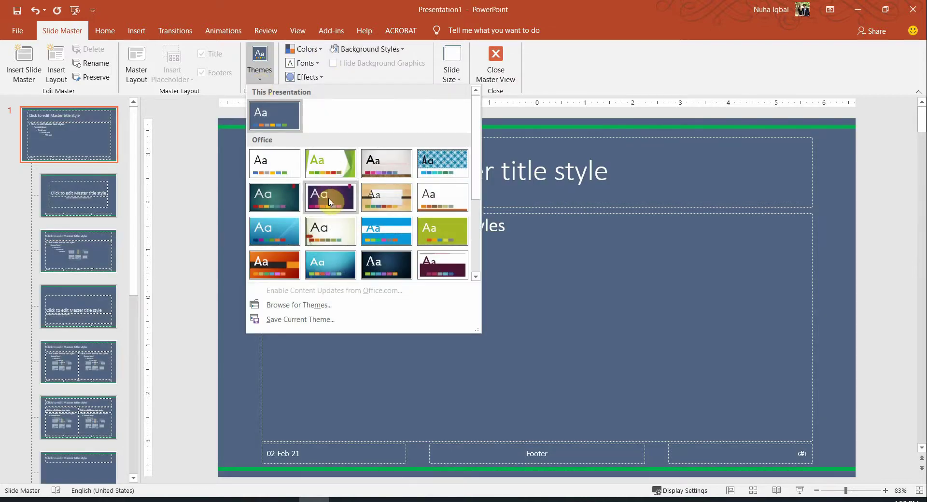
pyautogui.click(398, 243)
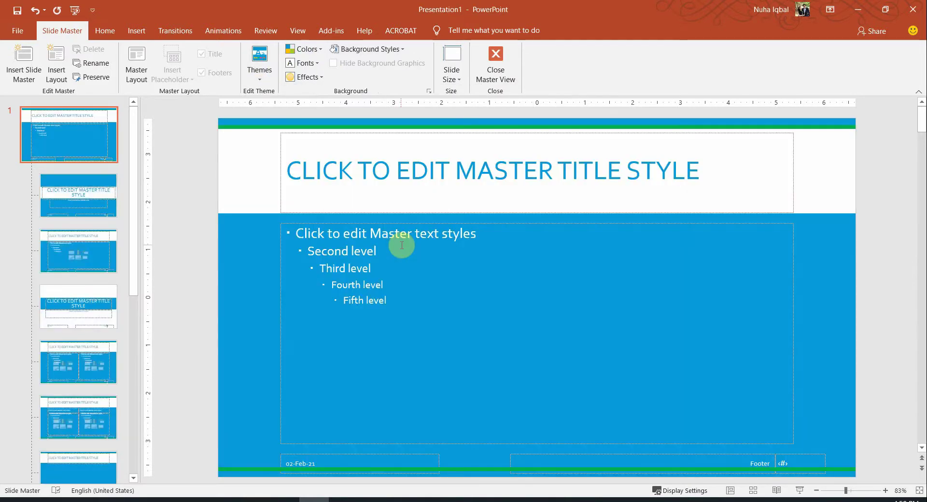
pyautogui.hotkey('ctrl', 'z')
# Apply the dark blue gradient background style to the master slide and check question 20's feature list in Acrobat.
pyautogui.click(369, 49)
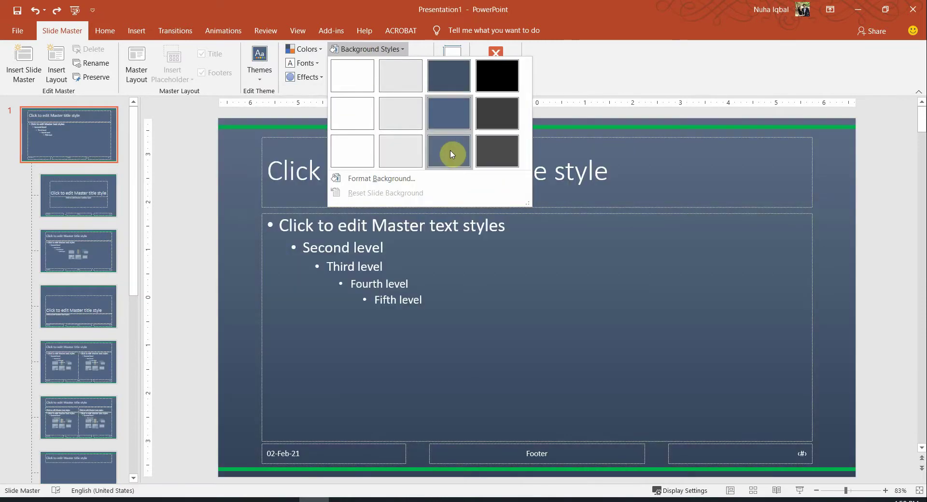
pyautogui.click(450, 154)
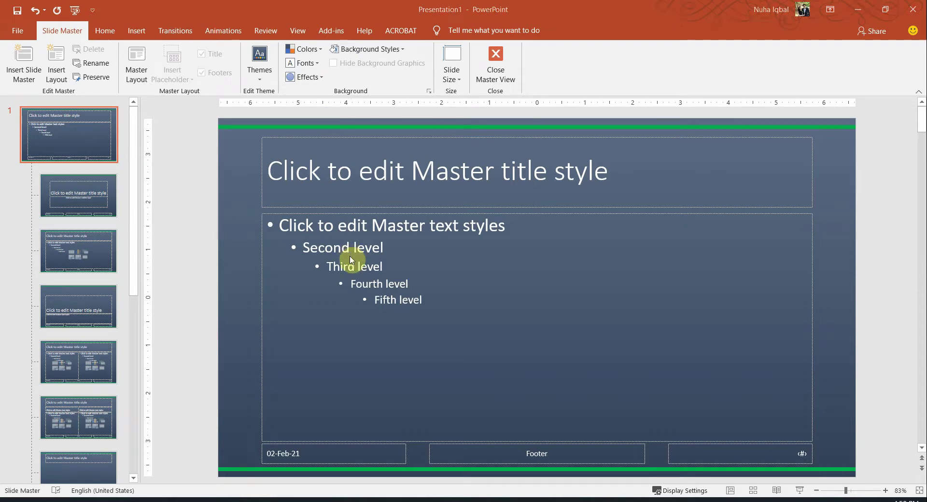
pyautogui.hotkey('alt', 'Tab')
pyautogui.click(300, 323)
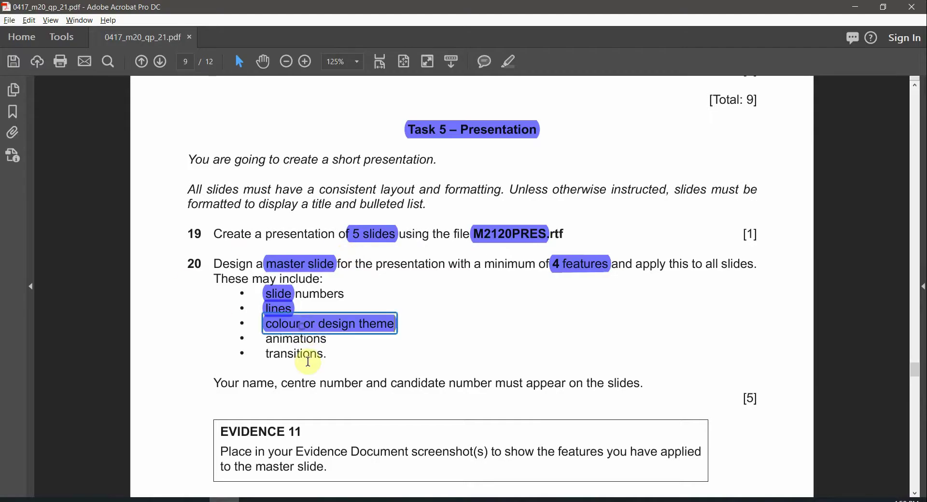
# Return to PowerPoint and draw a rectangle 7.5" high and about 0.26" wide along the master slide's right edge.
pyautogui.hotkey('alt', 'Tab')
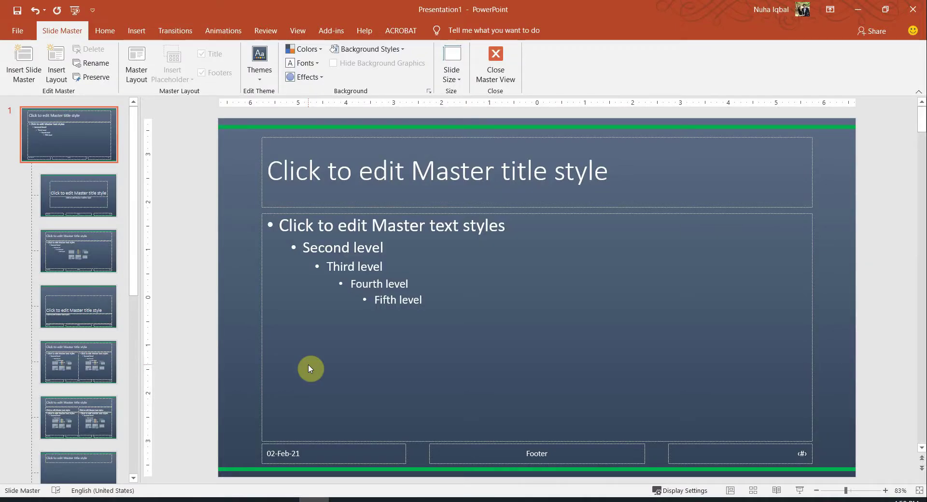
pyautogui.click(137, 30)
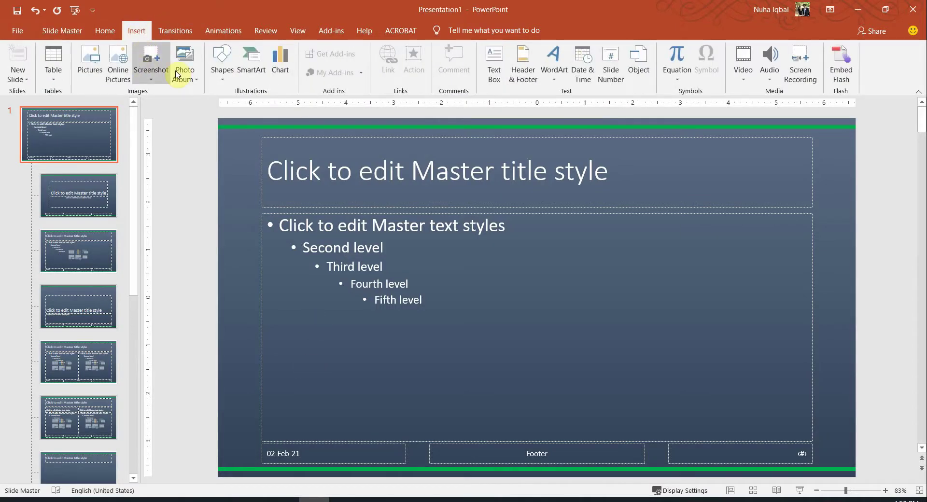
pyautogui.click(223, 65)
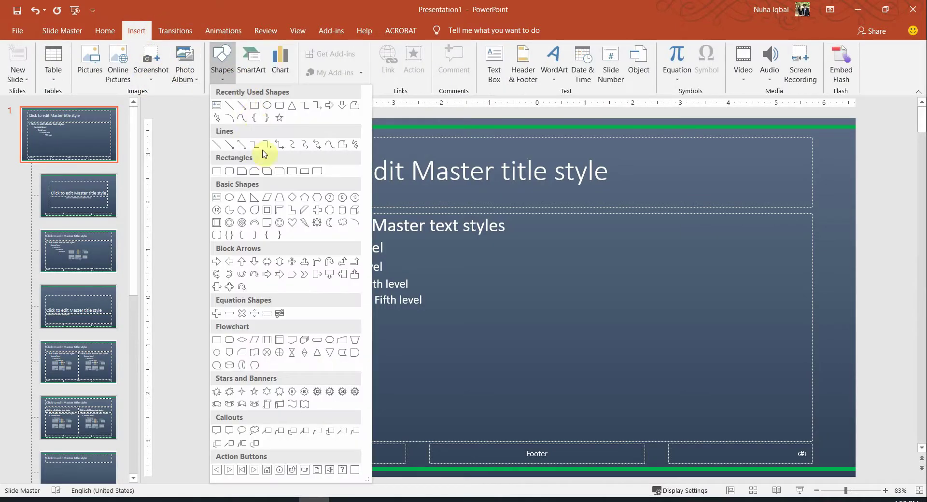
pyautogui.click(254, 106)
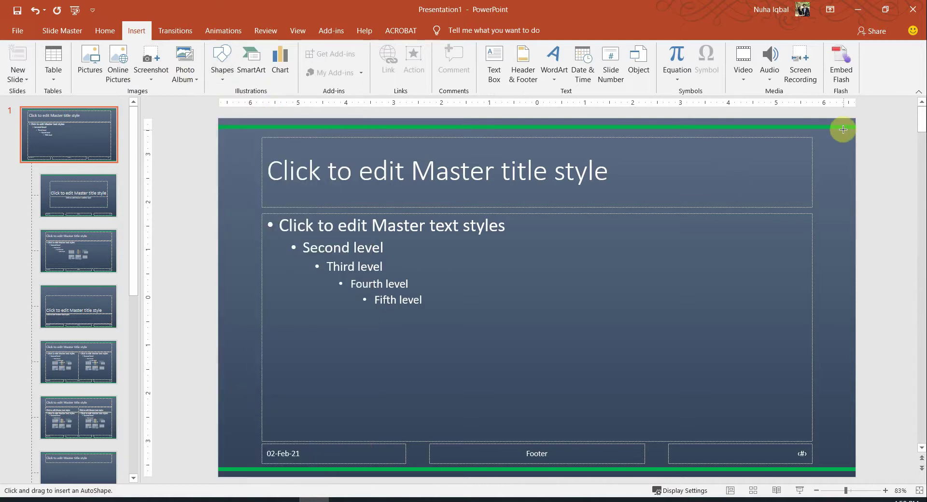
pyautogui.moveTo(854, 117)
pyautogui.mouseDown()
pyautogui.moveTo(834, 362)
pyautogui.moveTo(843, 477)
pyautogui.mouseUp()
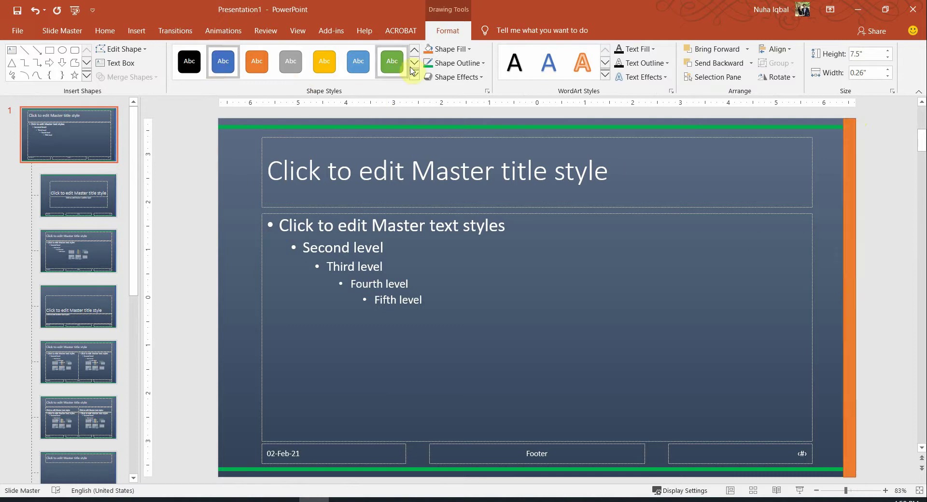
# Apply the green shape style to the vertical rectangle and set its fill to the standard green colour.
pyautogui.click(392, 62)
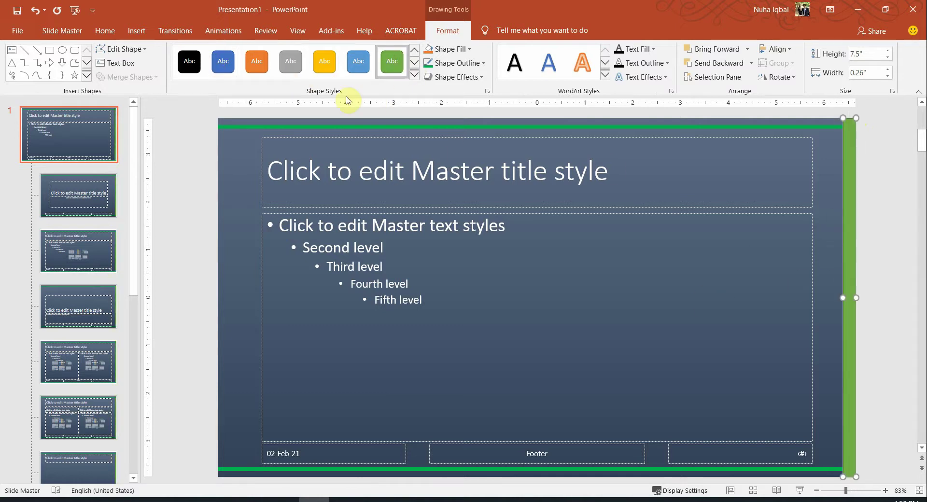
pyautogui.click(451, 49)
pyautogui.click(480, 144)
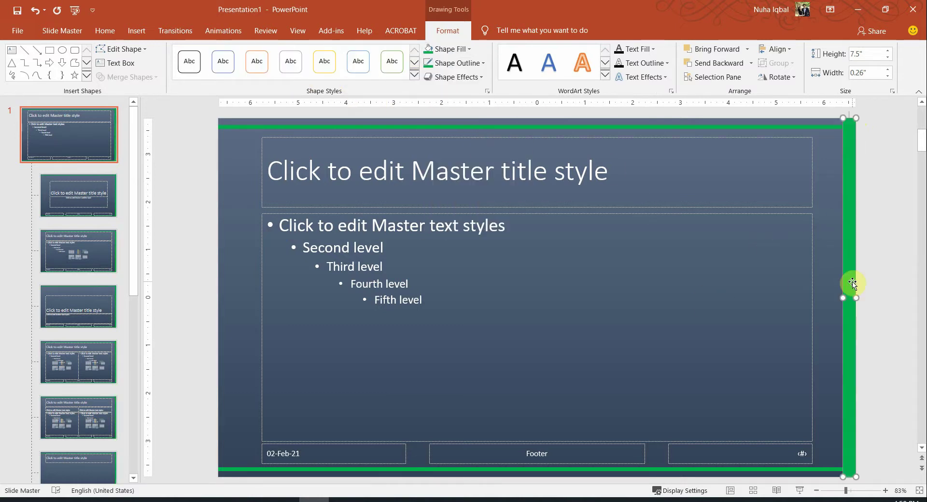
# Place a copy of the green vertical rectangle along the master slide's left edge and deselect it.
pyautogui.hotkey('ctrl', 'v')
pyautogui.moveTo(855, 258)
pyautogui.mouseDown()
pyautogui.moveTo(234, 236)
pyautogui.moveTo(227, 252)
pyautogui.mouseUp()
pyautogui.press('Escape')
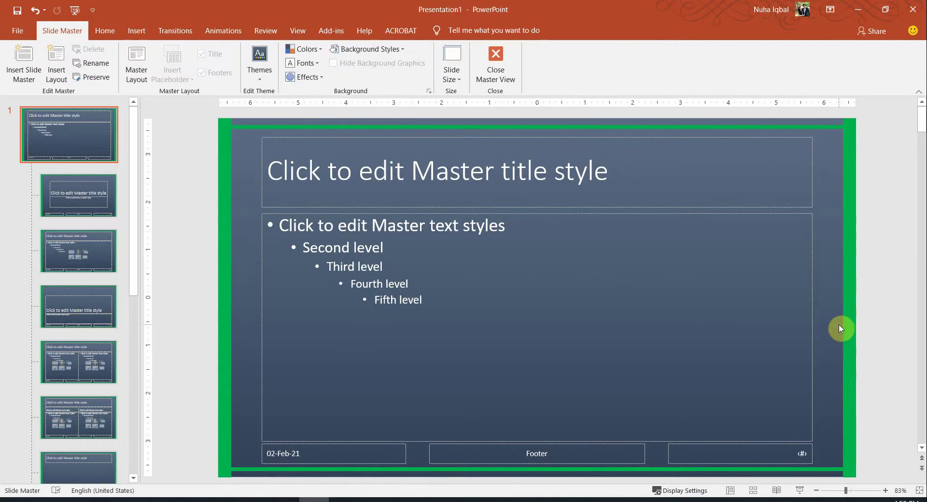
# Switch to Acrobat and select the word "animations" in question 20's feature list.
pyautogui.hotkey('alt', 'Tab')
pyautogui.click(340, 332)
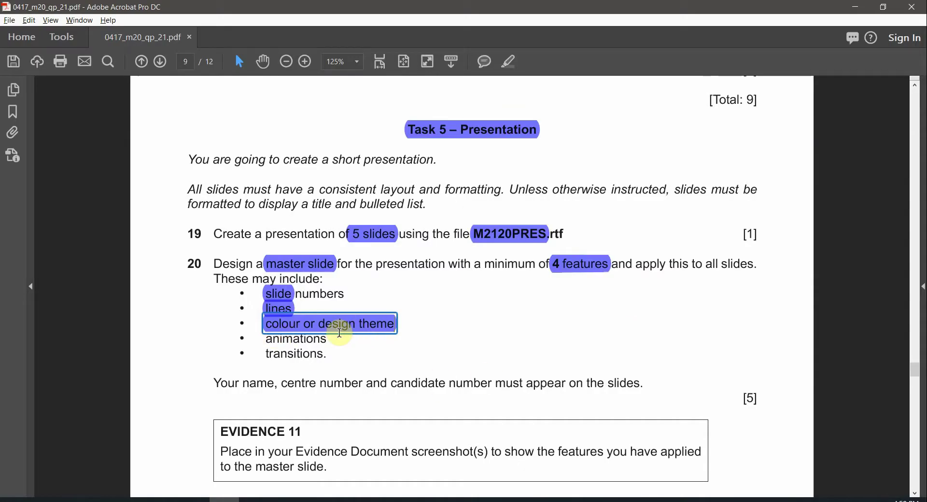
pyautogui.doubleClick(282, 343)
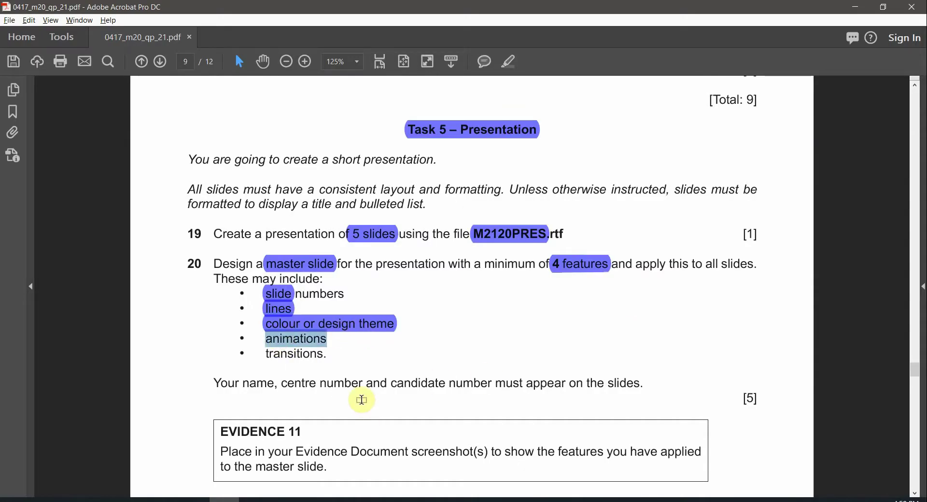
# Return to PowerPoint and apply the Split animation to all five text levels in the master slide's body placeholder.
pyautogui.hotkey('alt', 'Tab')
pyautogui.click(358, 250)
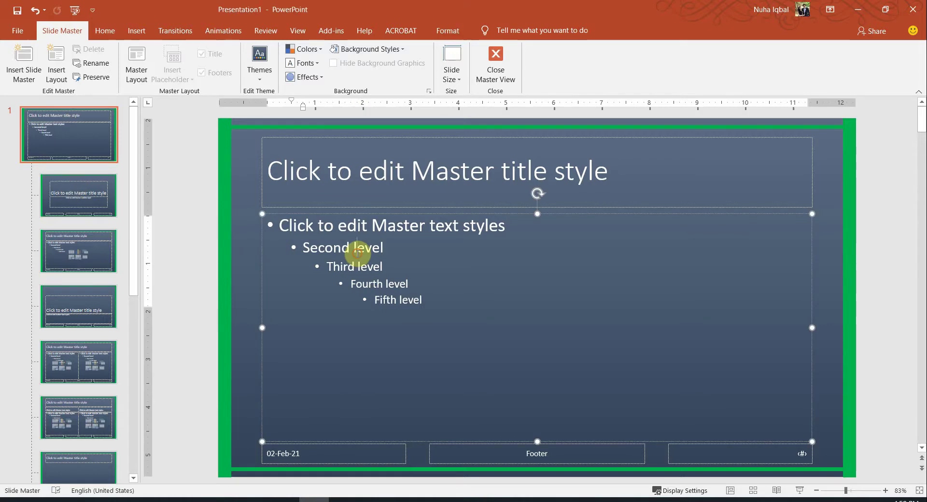
pyautogui.moveTo(272, 225); pyautogui.dragTo(404, 327)
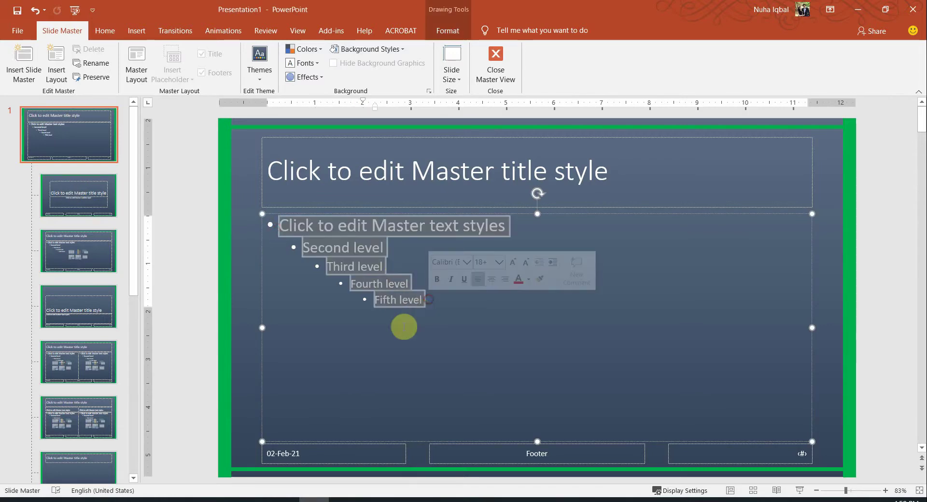
pyautogui.click(223, 32)
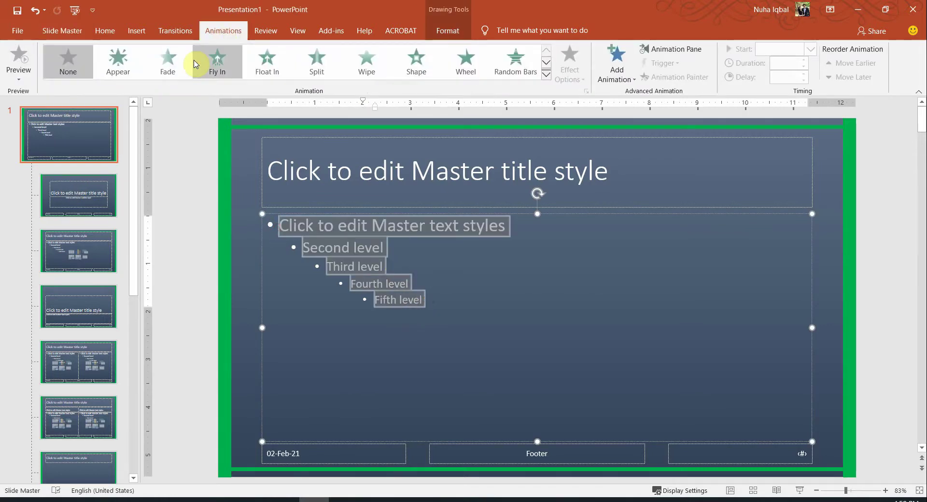
pyautogui.click(328, 66)
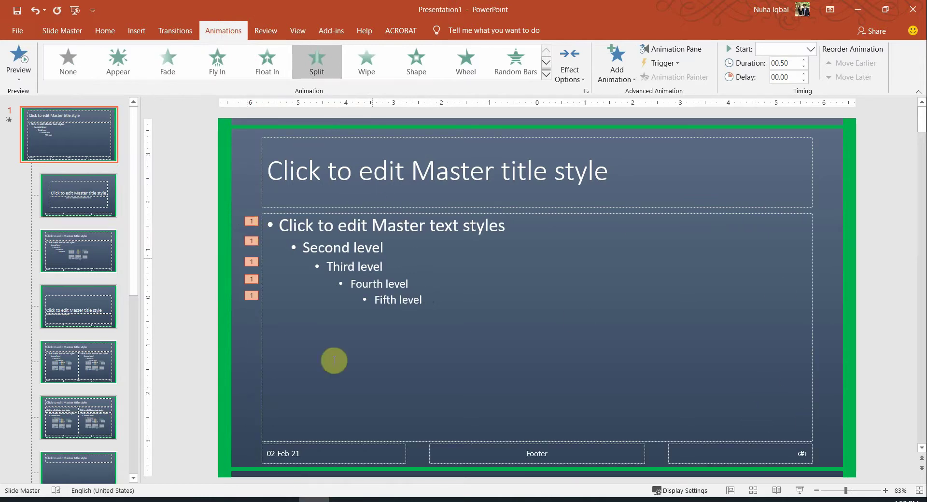
# Switch to Acrobat, highlight "animations" in question 20 and select the "transitions" item.
pyautogui.hotkey('alt', 'Tab')
pyautogui.click(515, 70)
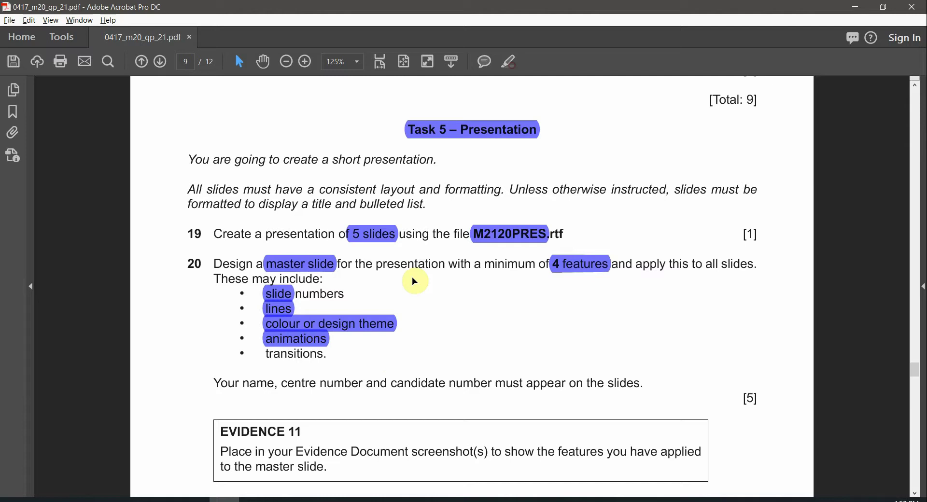
pyautogui.doubleClick(296, 357)
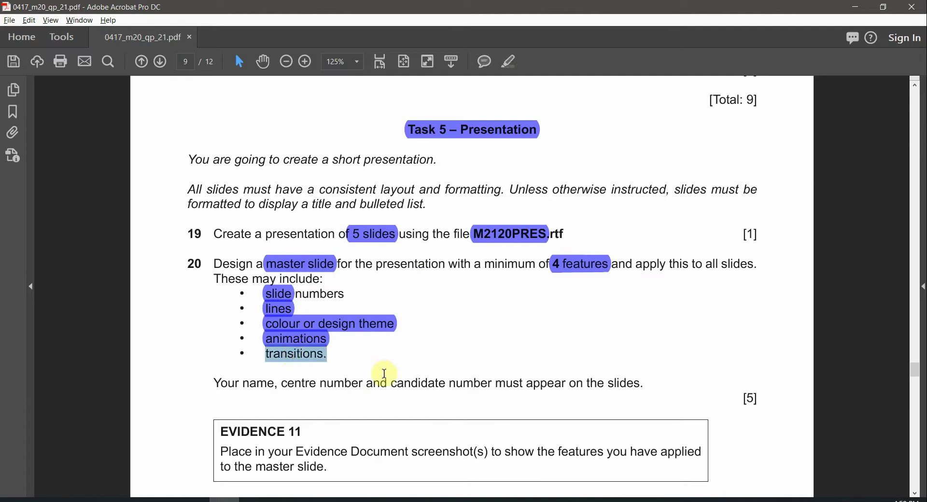
# Return to PowerPoint and apply a transition to the master slide, trying Reveal and settling on Split.
pyautogui.hotkey('alt', 'Tab')
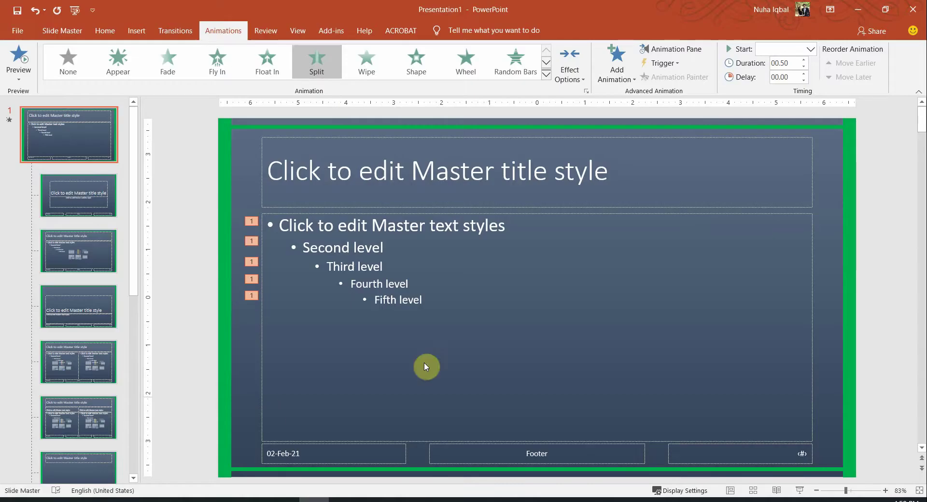
pyautogui.click(176, 29)
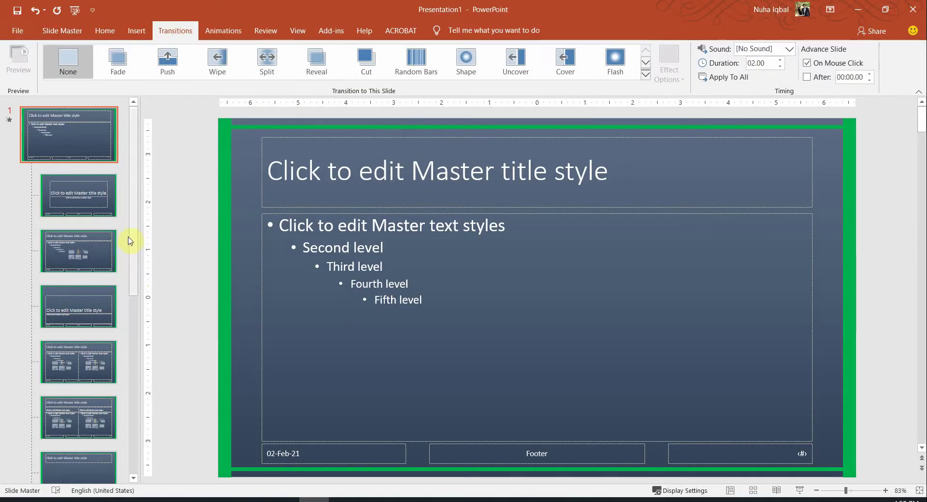
pyautogui.click(75, 140)
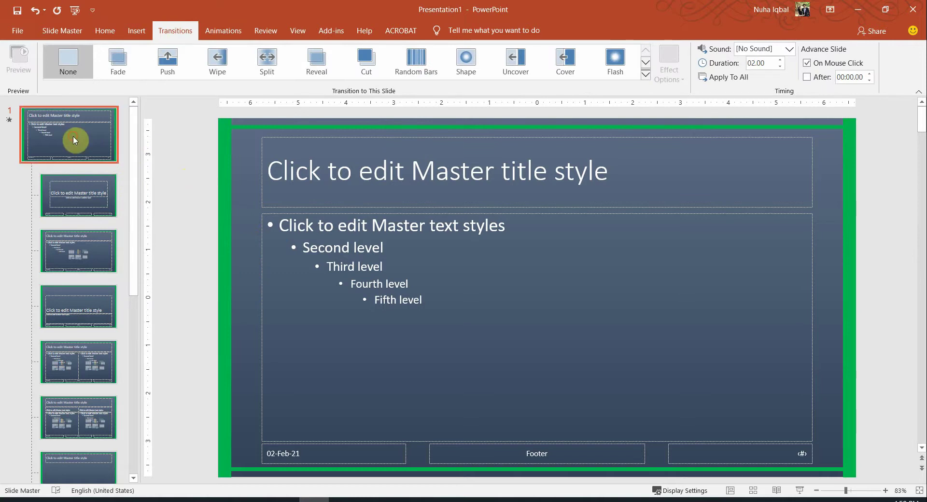
pyautogui.click(319, 64)
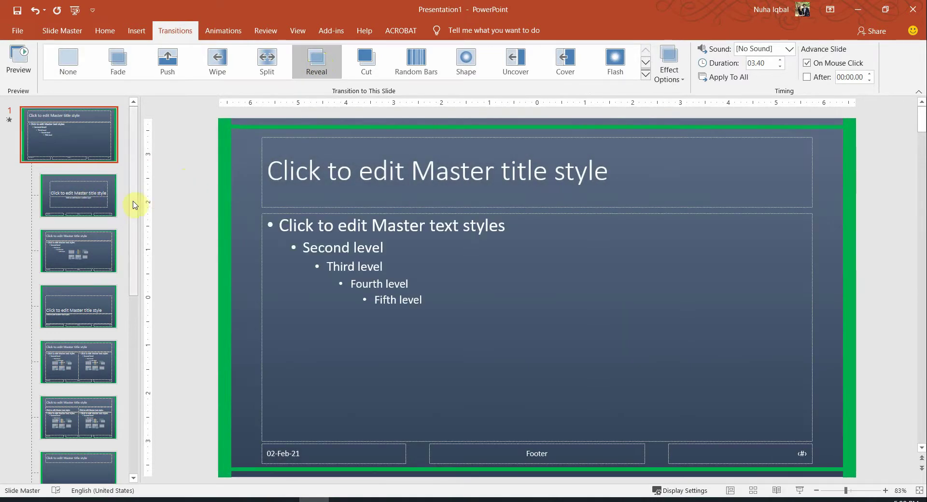
pyautogui.click(256, 62)
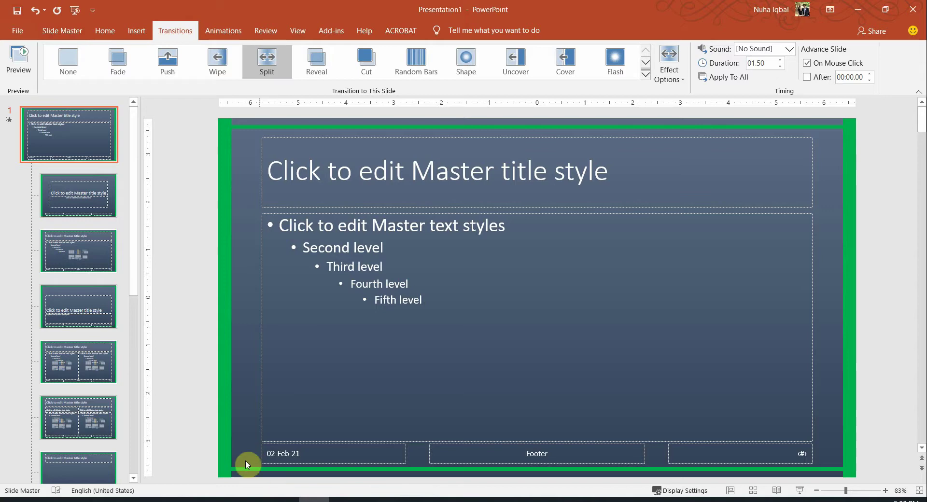
# Switch to Acrobat and examine question 20's requirement for name, centre number and candidate number on the slides.
pyautogui.hotkey('alt', 'Tab')
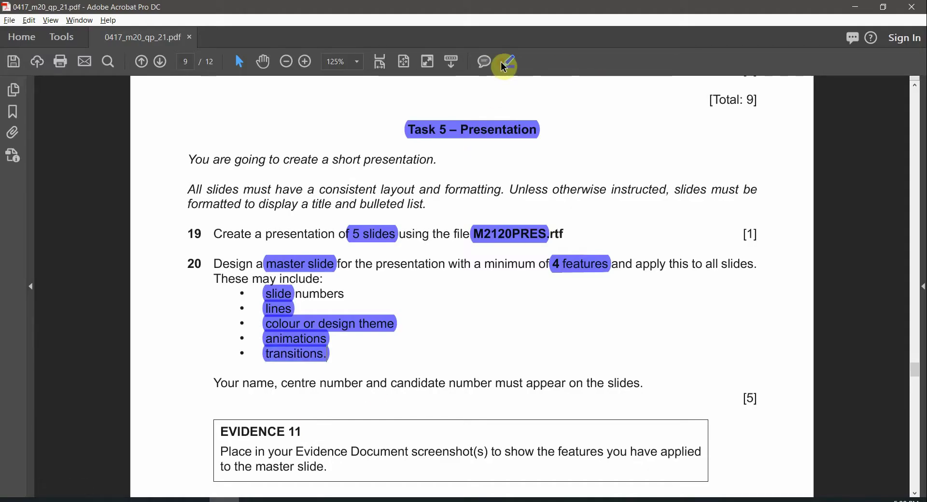
pyautogui.moveTo(244, 384); pyautogui.dragTo(415, 390)
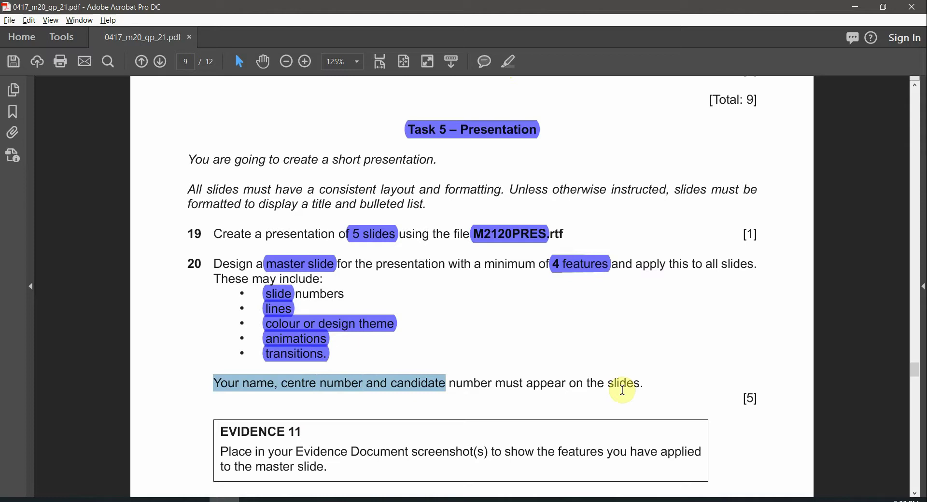
pyautogui.moveTo(638, 383); pyautogui.dragTo(526, 386)
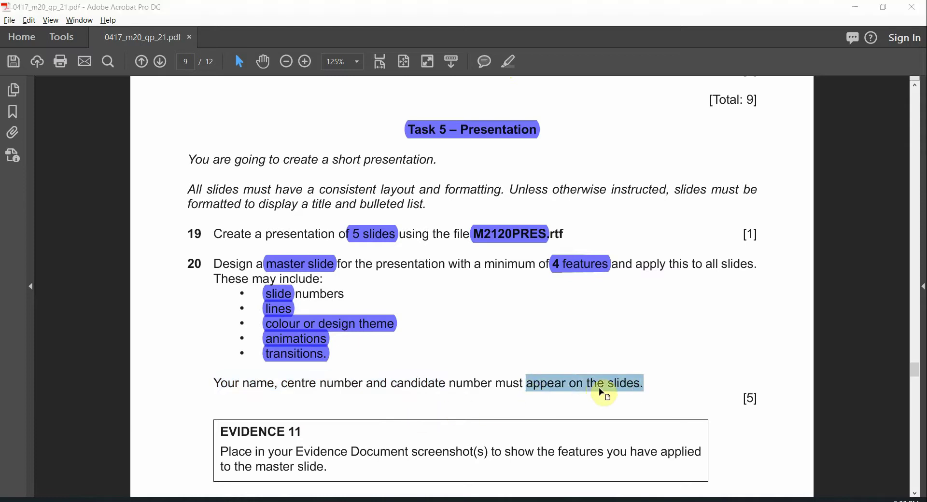
# Return to PowerPoint and apply a footer with the candidate's name, centre number and candidate number to all slides.
pyautogui.hotkey('alt', 'Tab')
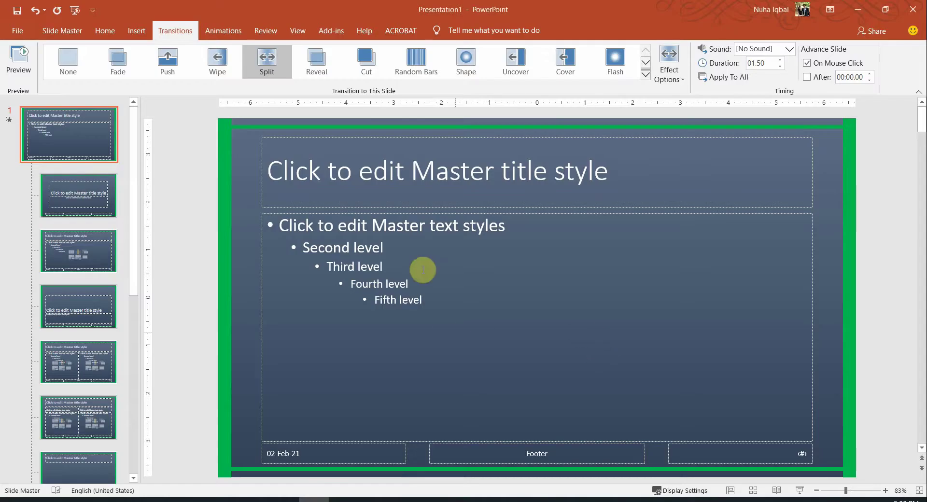
pyautogui.click(137, 31)
pyautogui.click(524, 63)
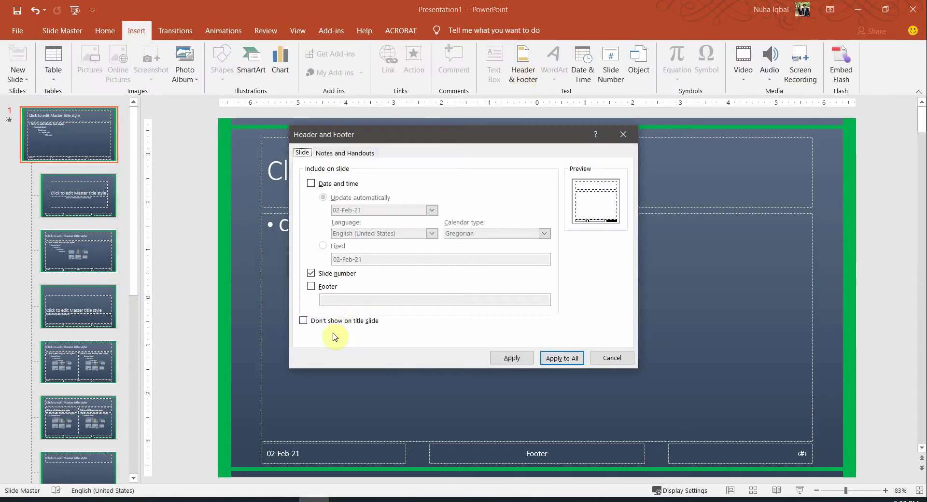
pyautogui.click(311, 287)
pyautogui.click(344, 299)
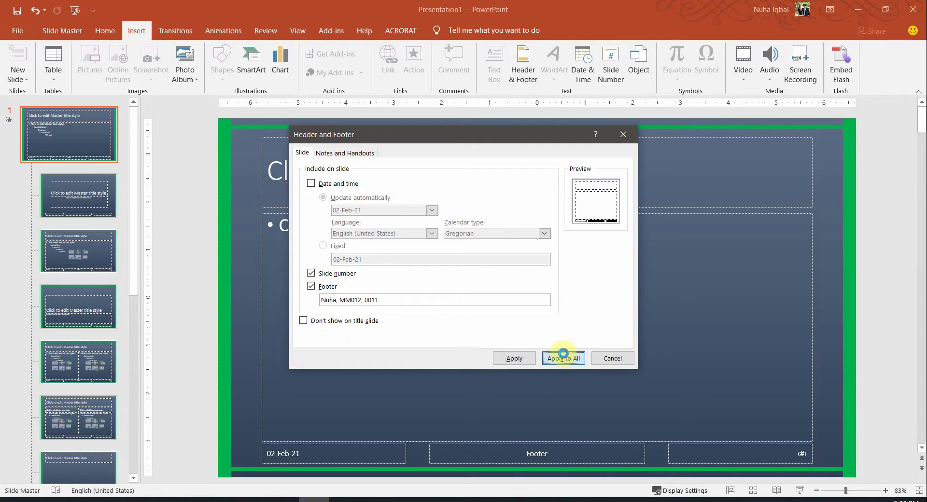
pyautogui.click(562, 357)
# Delete the date placeholder from the master slide.
pyautogui.click(546, 453)
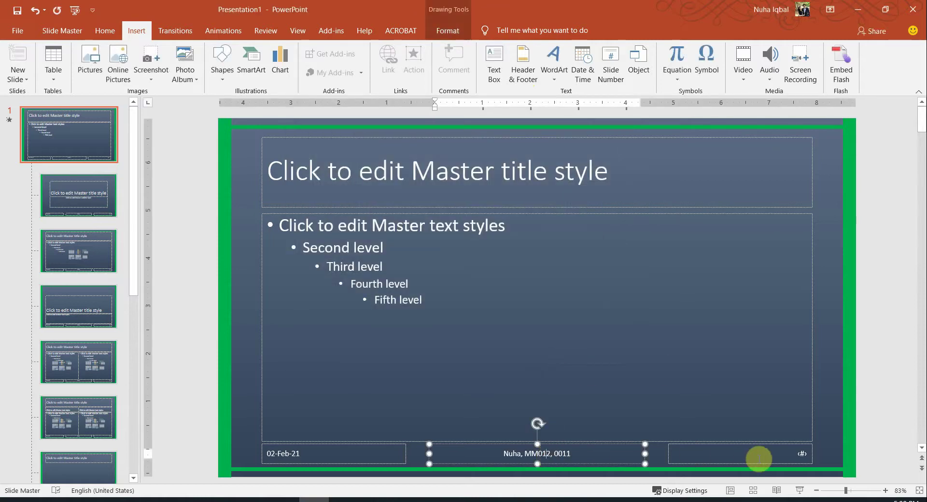
pyautogui.click(758, 458)
pyautogui.click(582, 454)
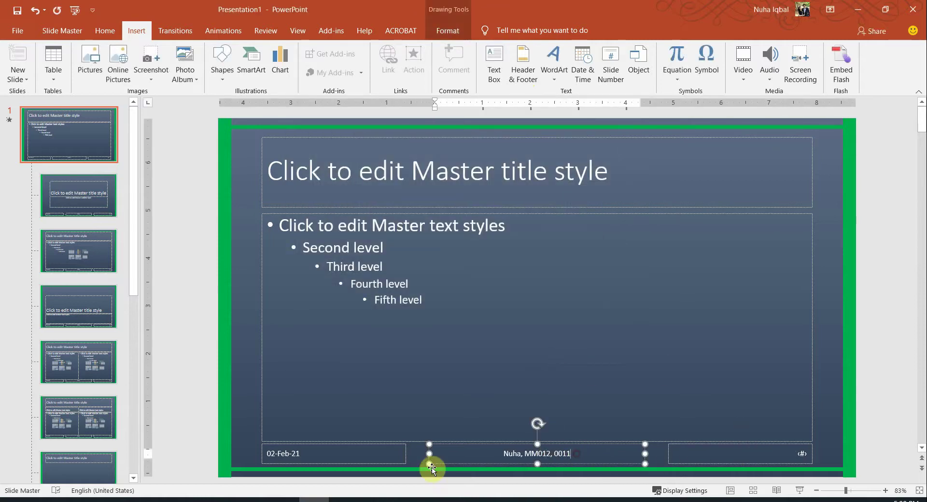
pyautogui.click(375, 459)
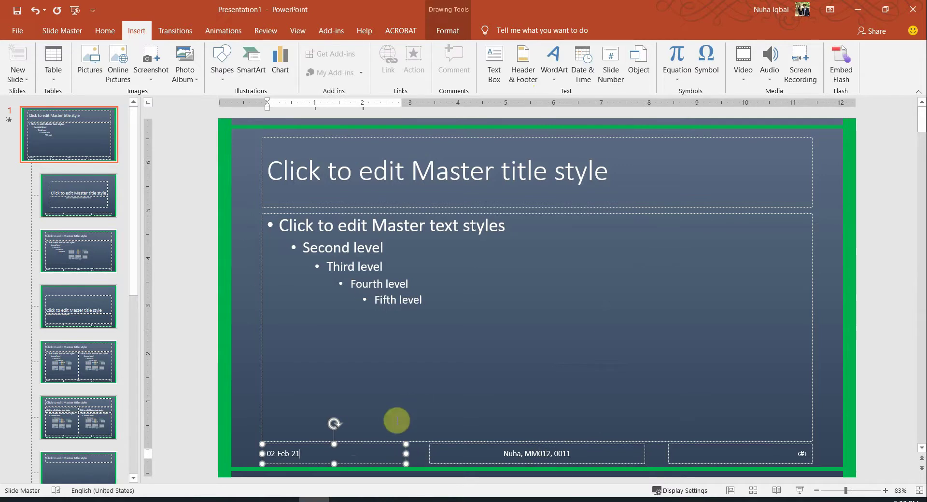
pyautogui.click(405, 458)
pyautogui.press('Delete')
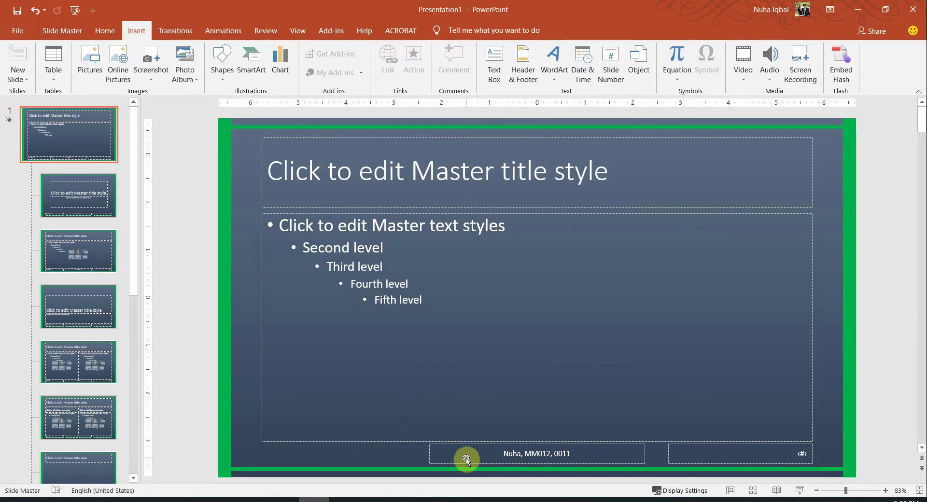
# Move the footer placeholder to the body text's left margin, narrow it to about 2 inches and left-align its text.
pyautogui.moveTo(431, 454); pyautogui.dragTo(265, 453)
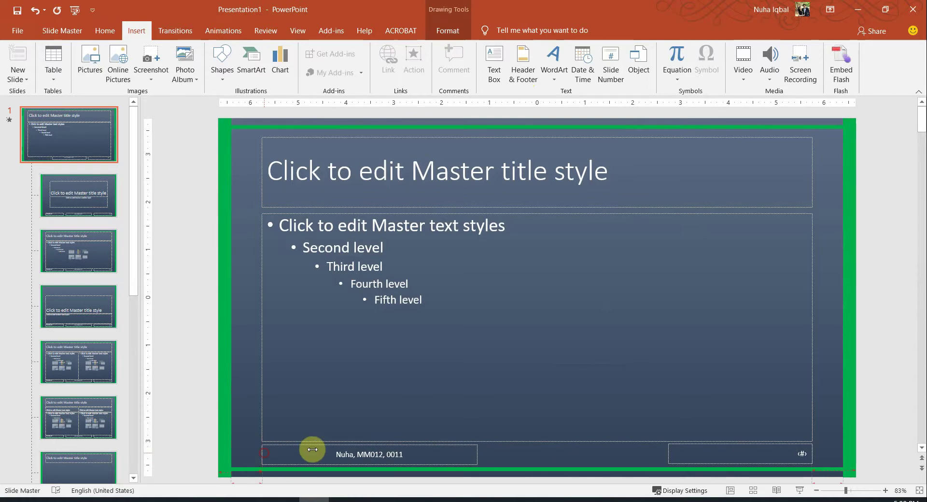
pyautogui.moveTo(477, 454); pyautogui.dragTo(363, 459)
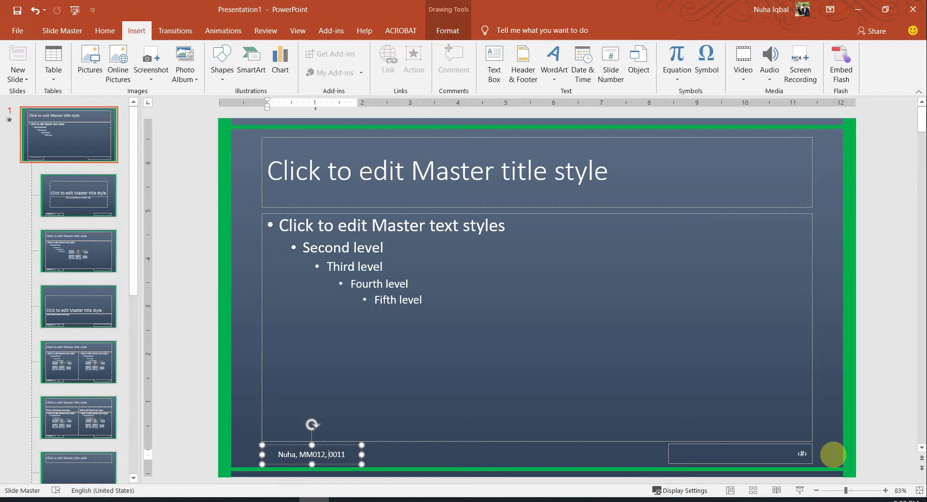
pyautogui.click(103, 31)
pyautogui.click(328, 72)
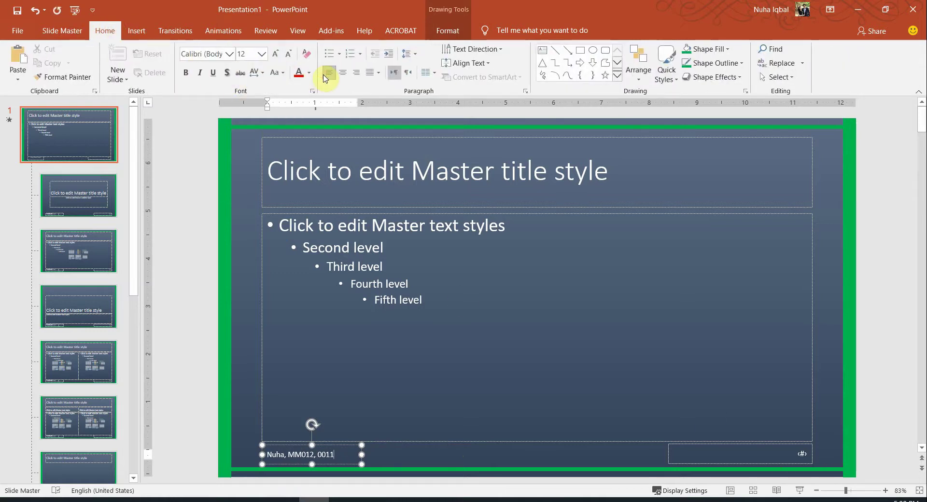
# Set the font size of the master slide's footer text and slide number to 16.
pyautogui.hotkey('ctrl', 'a')
pyautogui.click(275, 53)
pyautogui.click(276, 53)
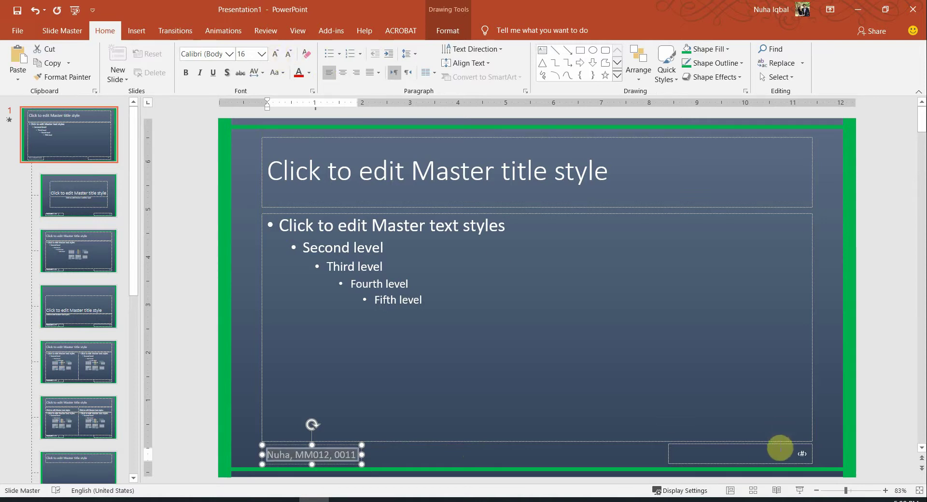
pyautogui.click(800, 454)
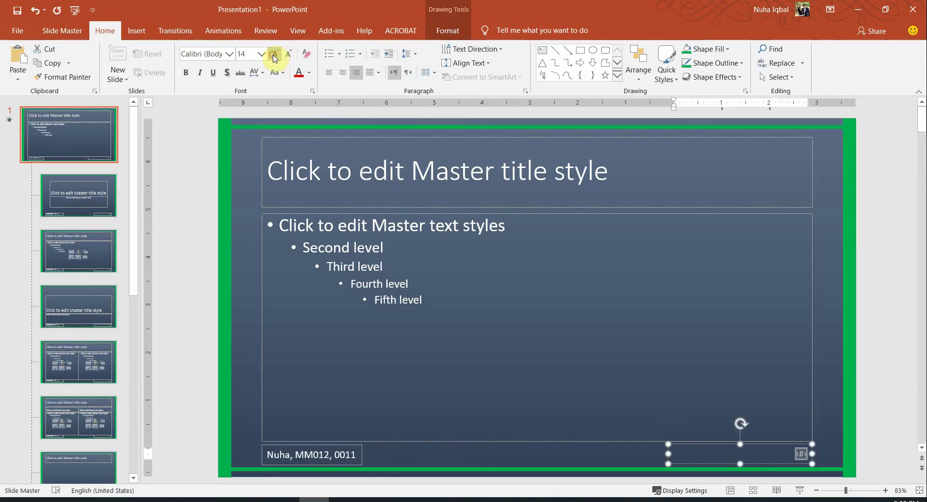
# Set the font colour of the slide number and the footer text to the standard green.
pyautogui.click(309, 73)
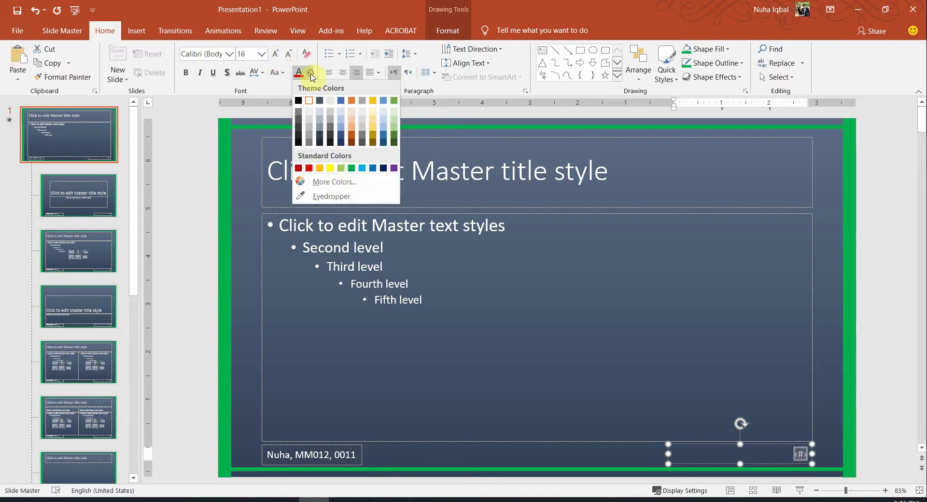
pyautogui.click(350, 169)
pyautogui.tripleClick(319, 453)
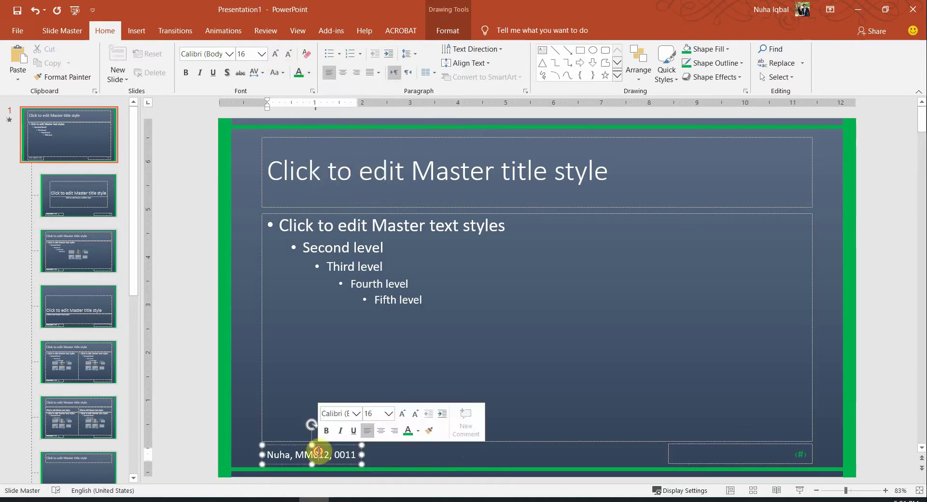
pyautogui.click(299, 73)
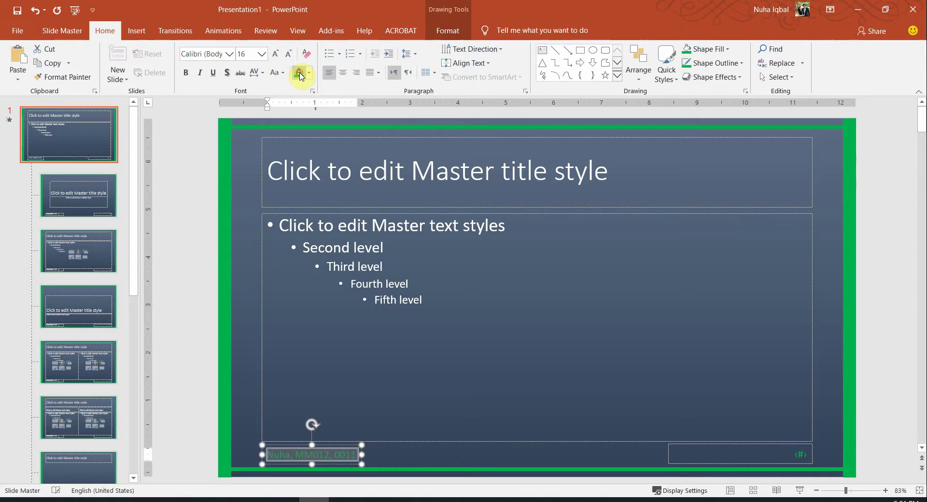
# Close the master view and check the master features on slides 2 to 5, returning to slide 1.
pyautogui.click(62, 30)
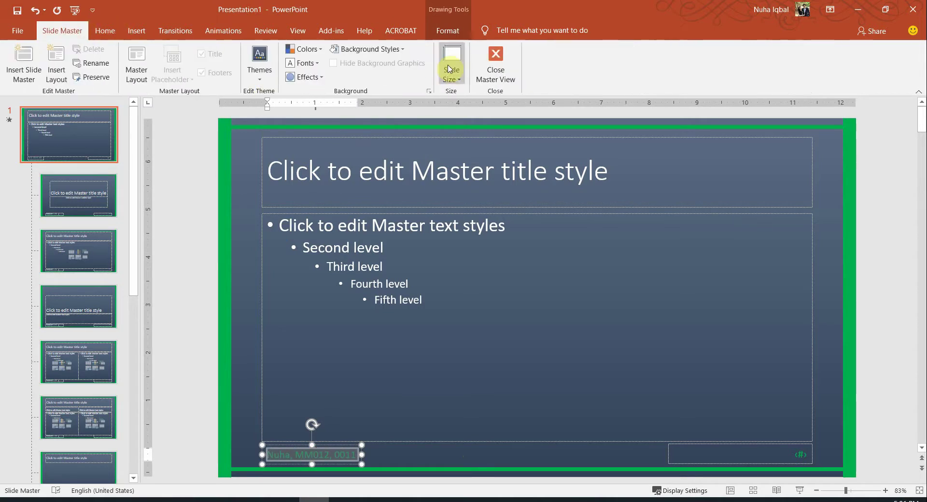
pyautogui.click(496, 61)
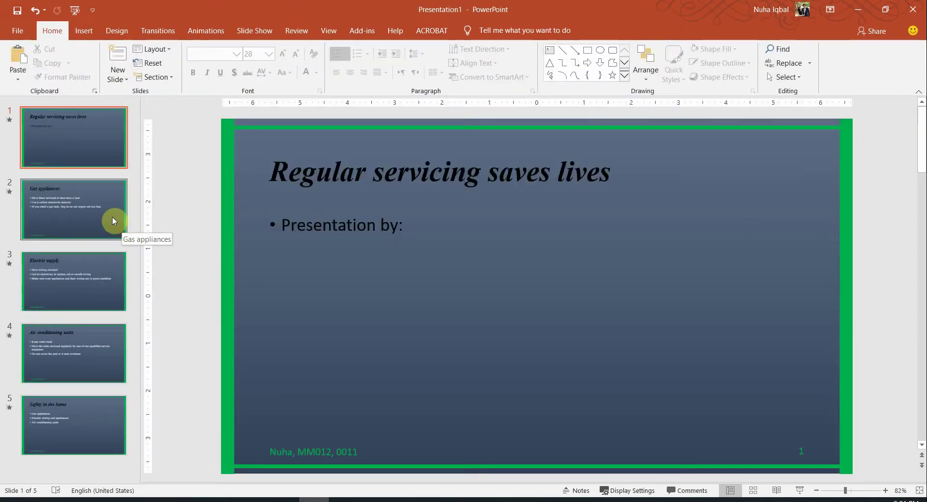
pyautogui.click(107, 213)
pyautogui.click(104, 310)
pyautogui.click(94, 367)
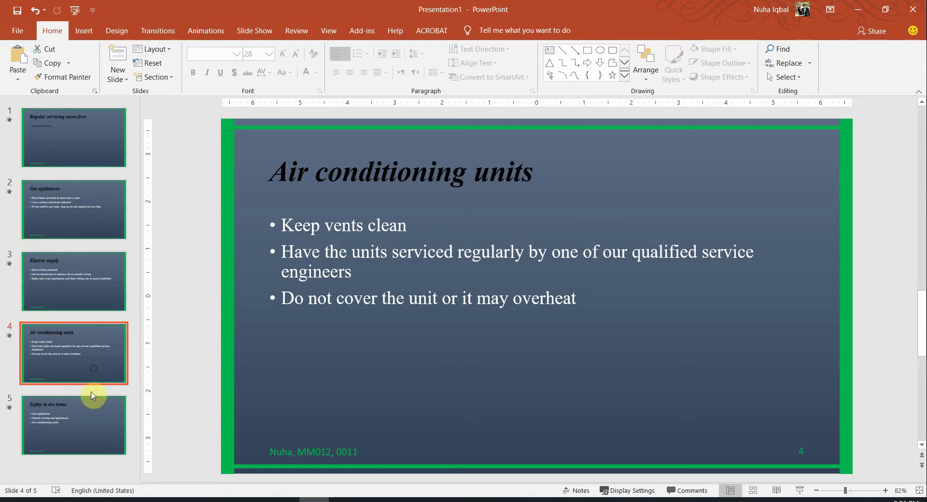
pyautogui.click(88, 437)
pyautogui.click(74, 143)
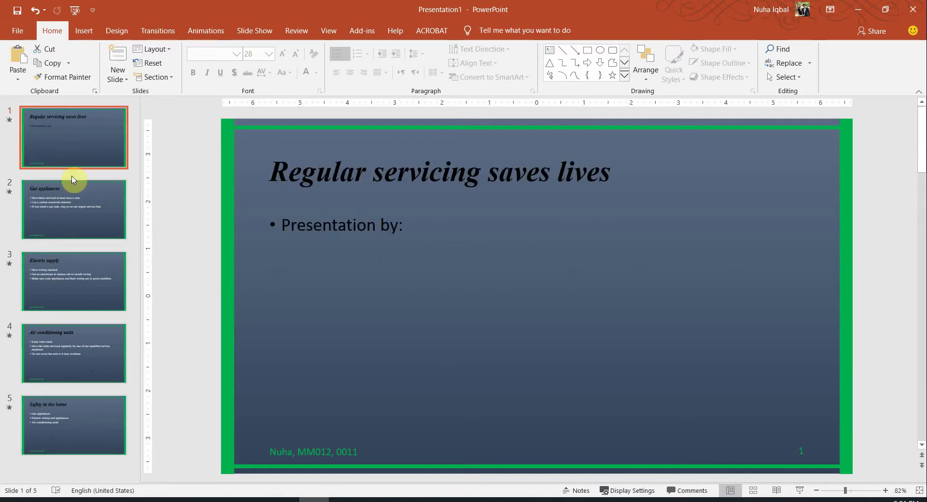
# Switch to the question paper in Acrobat, highlight the number 11 in the Evidence 11 heading and read its master slide instruction.
pyautogui.click(229, 499)
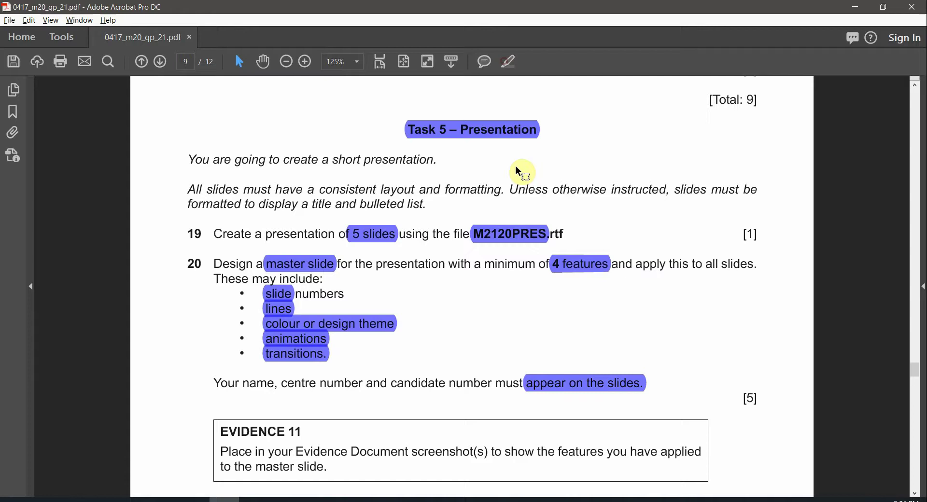
pyautogui.scroll(-3, 534, 299)
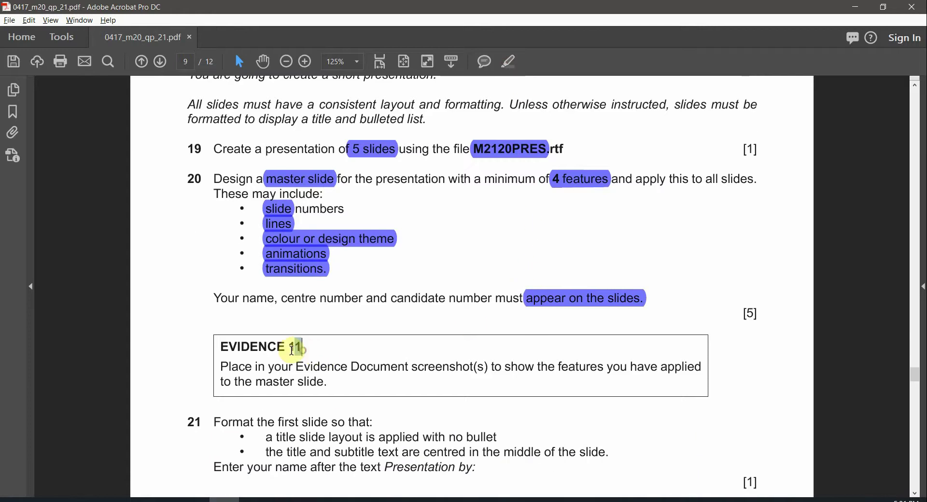
pyautogui.click(510, 61)
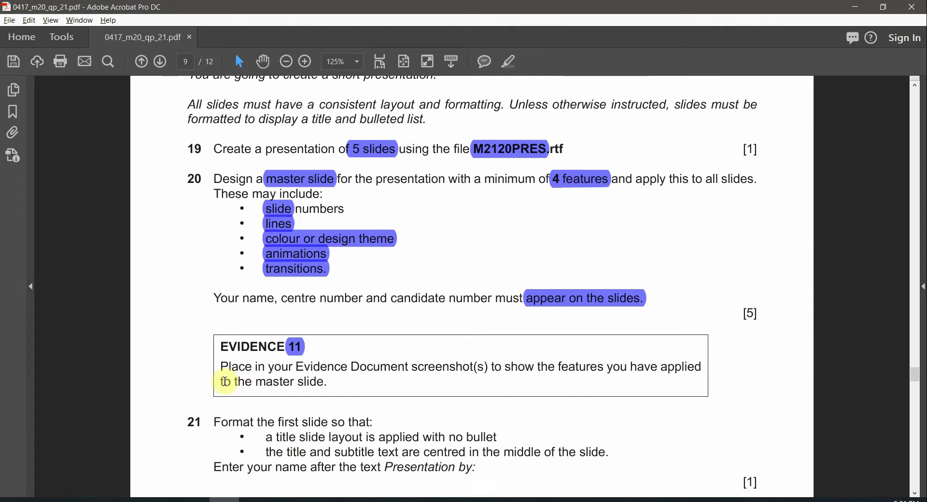
pyautogui.moveTo(225, 381); pyautogui.dragTo(327, 383)
# Switch to PowerPoint, run the slide show from slide 1 and duplicate it on both displays to check the master features.
pyautogui.hotkey('alt', 'Tab')
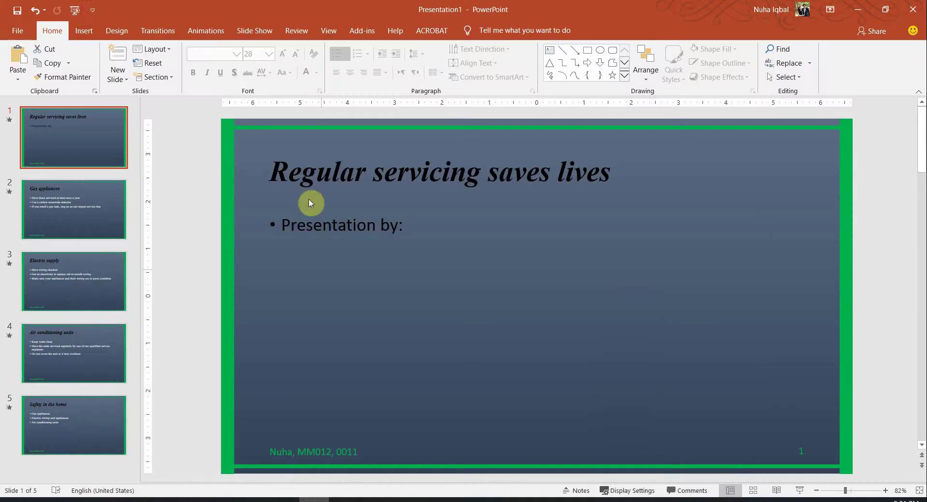
pyautogui.click(75, 10)
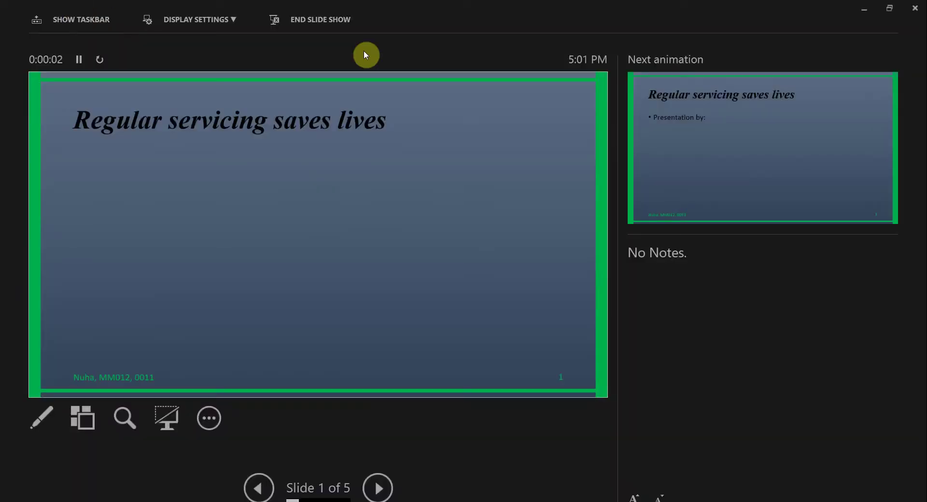
pyautogui.click(186, 15)
pyautogui.click(185, 25)
pyautogui.click(184, 25)
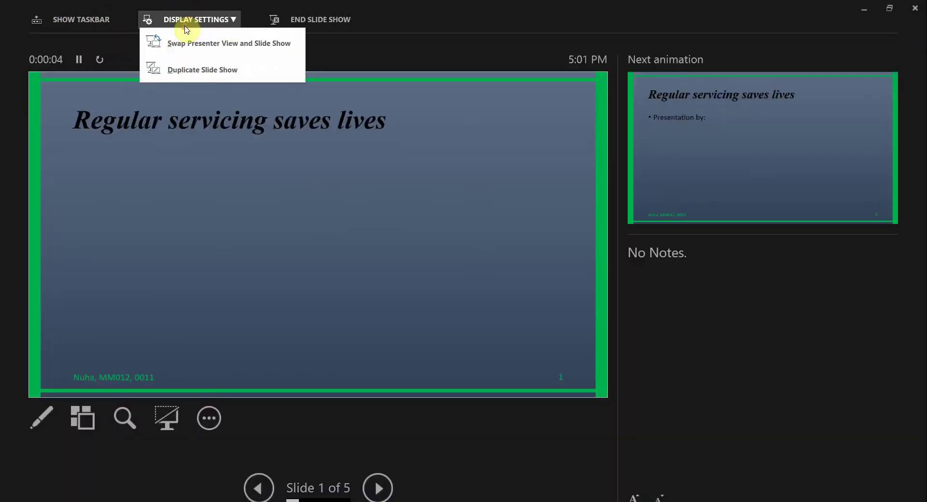
pyautogui.click(196, 83)
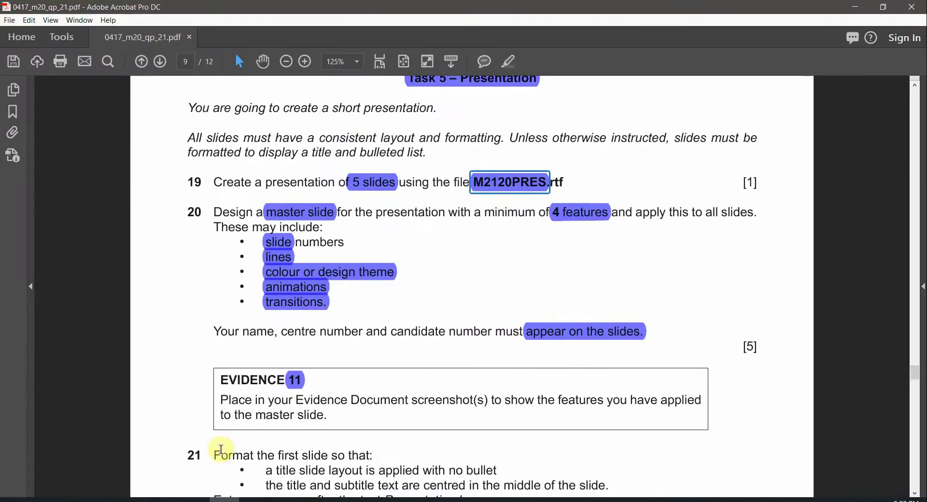
# Open the slide master view, select the main master slide and capture a screenshot of it with its animation markers displayed.
pyautogui.scroll(-1, 221, 450)
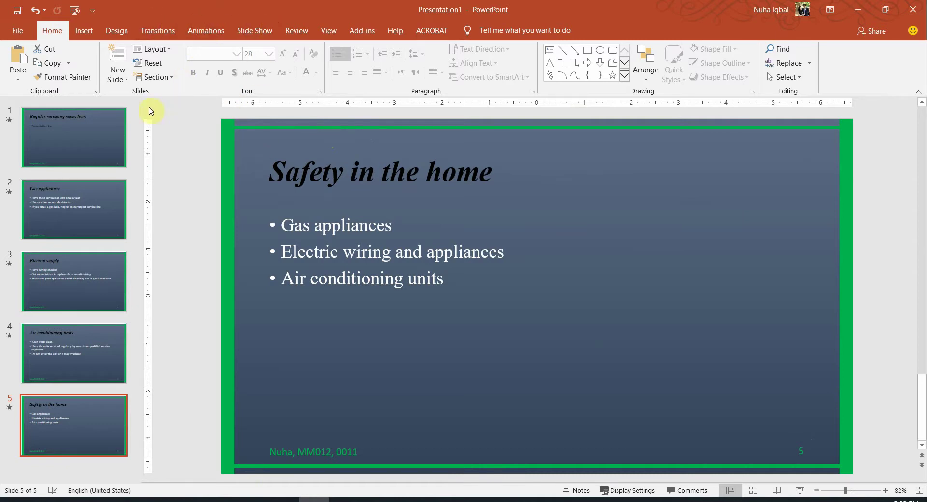
pyautogui.click(334, 31)
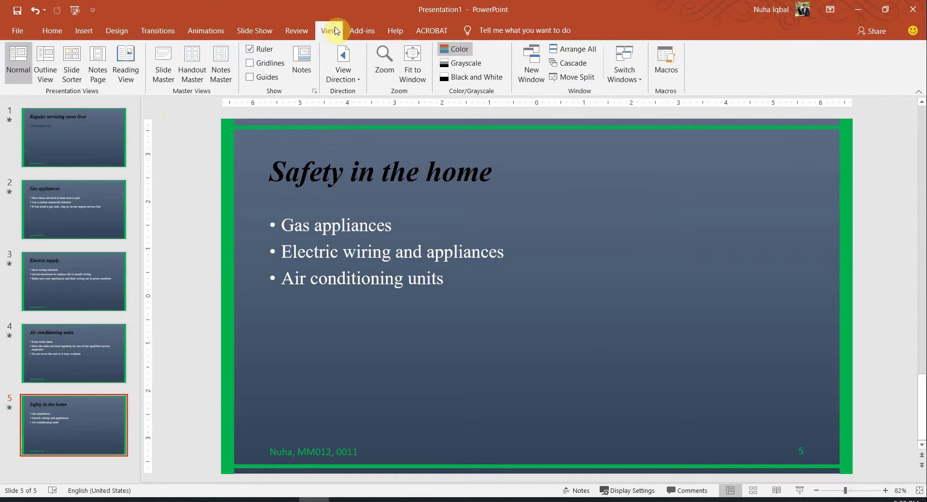
pyautogui.click(163, 63)
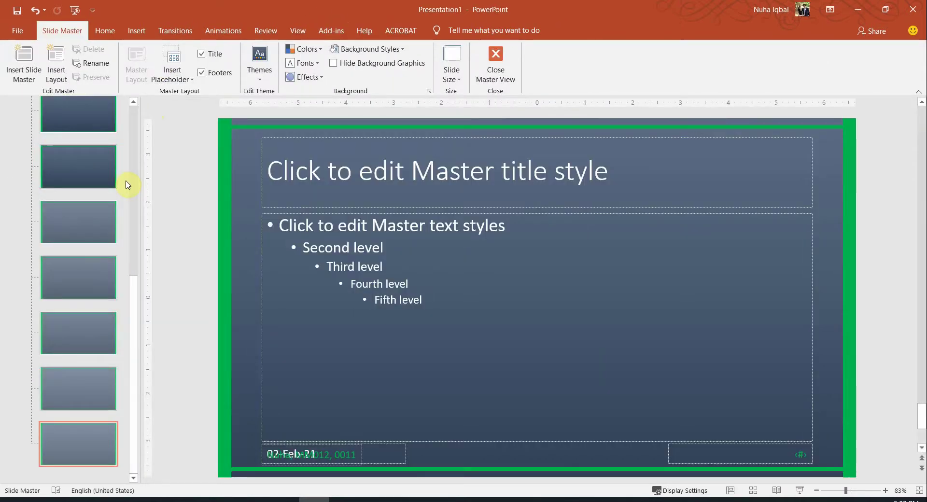
pyautogui.scroll(10, 79, 144)
pyautogui.click(79, 127)
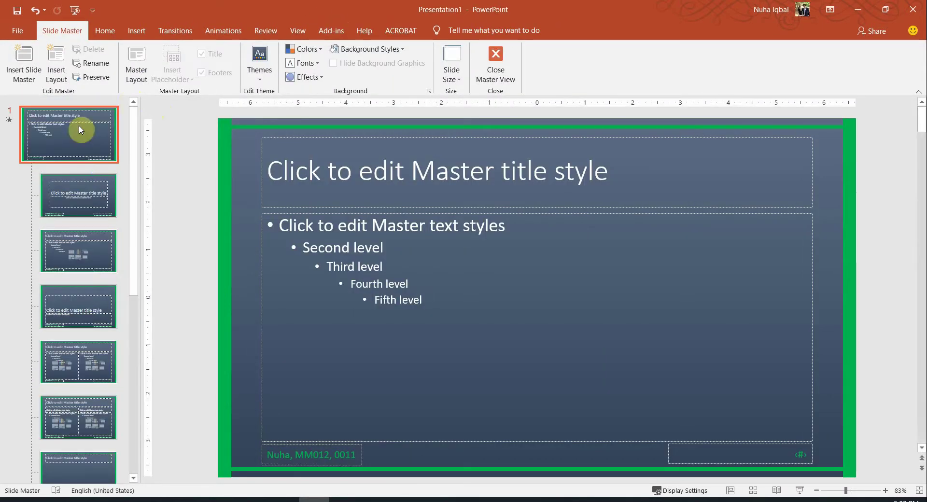
pyautogui.click(220, 32)
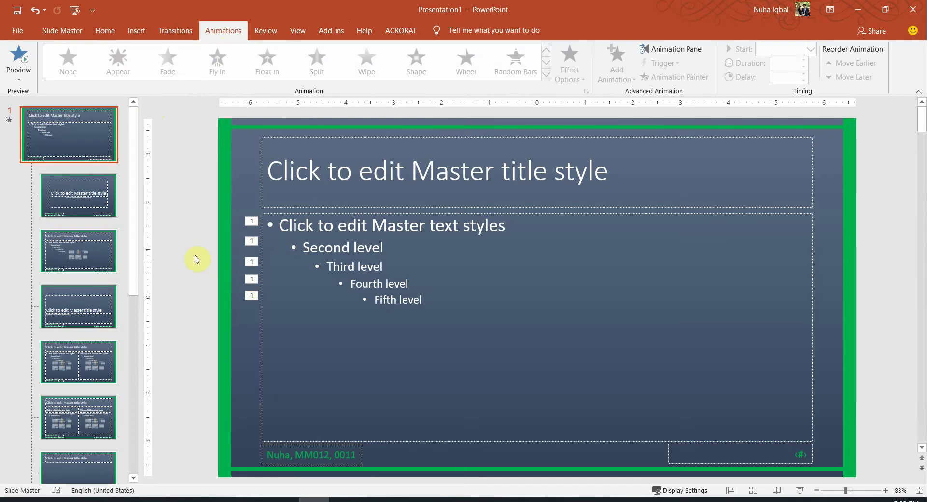
pyautogui.press('Print')
pyautogui.moveTo(219, 117); pyautogui.dragTo(854, 469)
# Switch to the evidence document in Word and paste the master slide screenshot under the Evidence 11 heading.
pyautogui.moveTo(296, 499)
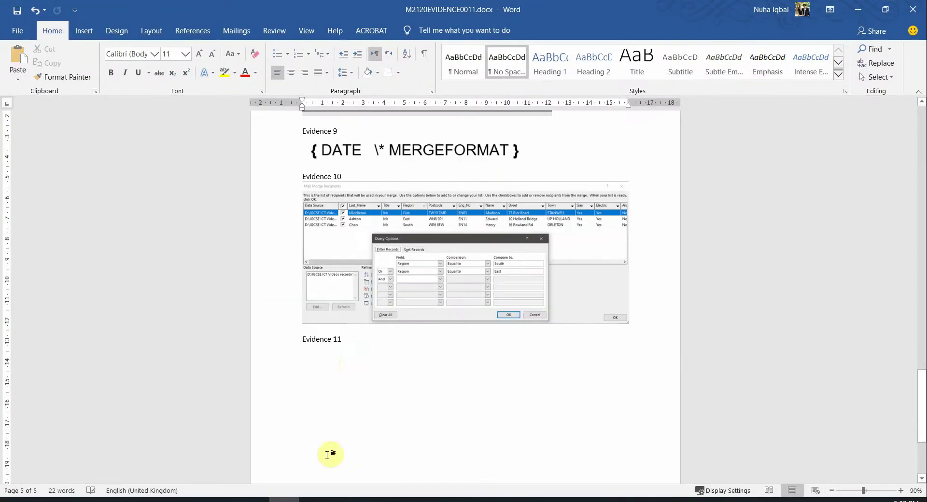
pyautogui.click(354, 362)
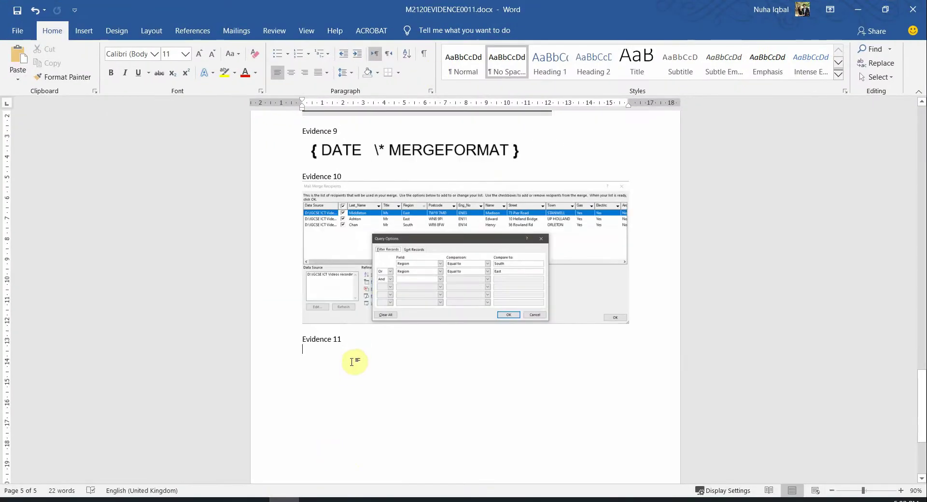
pyautogui.hotkey('ctrl', 'v')
pyautogui.click(481, 403)
pyautogui.scroll(-2, 531, 401)
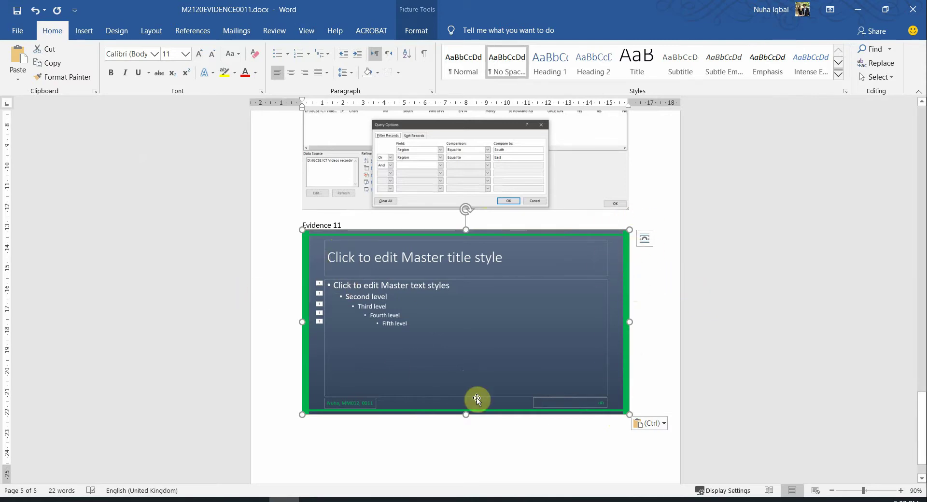
# Switch to PowerPoint and capture a screenshot showing the Split transition settings above the upper part of the master slide.
pyautogui.hotkey('alt', 'Tab')
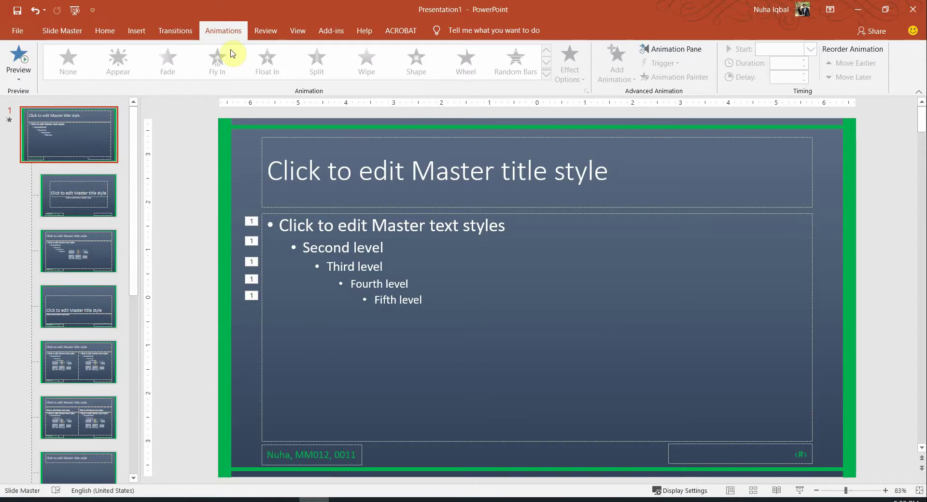
pyautogui.click(175, 31)
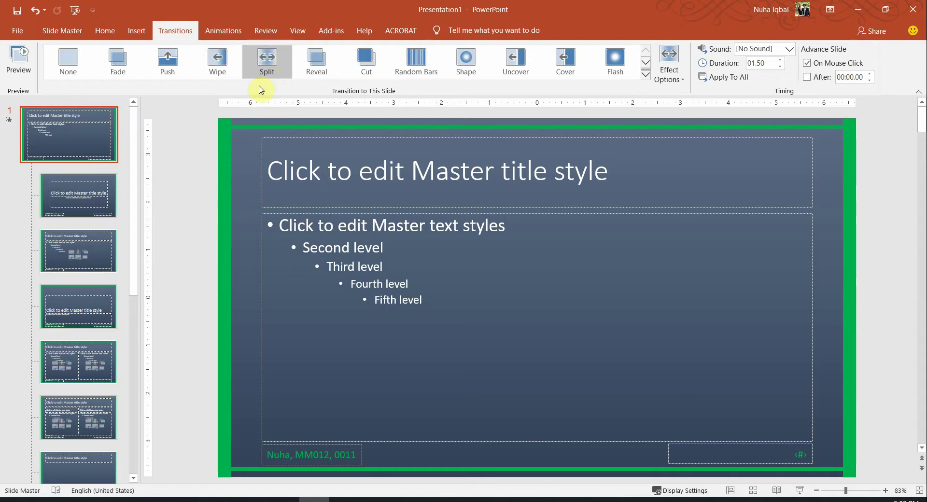
pyautogui.press('super+shift+s')
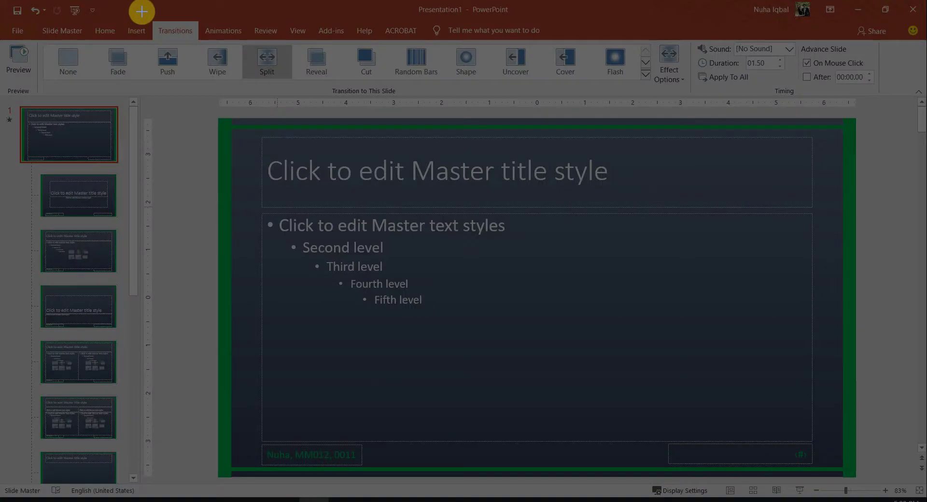
pyautogui.moveTo(144, 12); pyautogui.dragTo(771, 207)
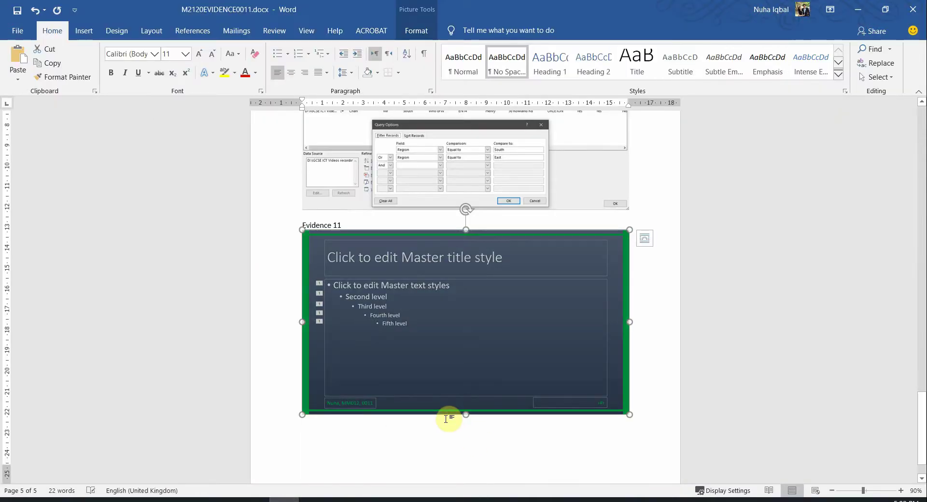
pyautogui.press('Left')
pyautogui.press('Return')
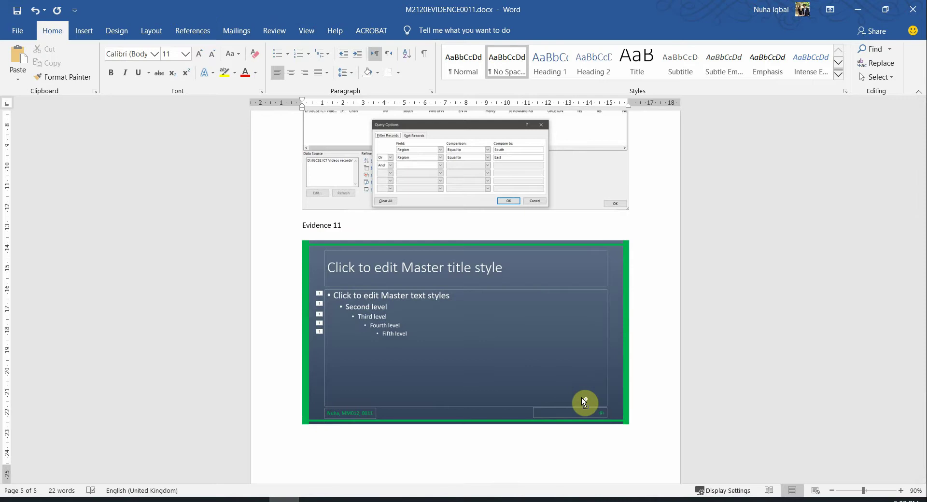
pyautogui.click(584, 397)
pyautogui.hotkey('ctrl', 'z')
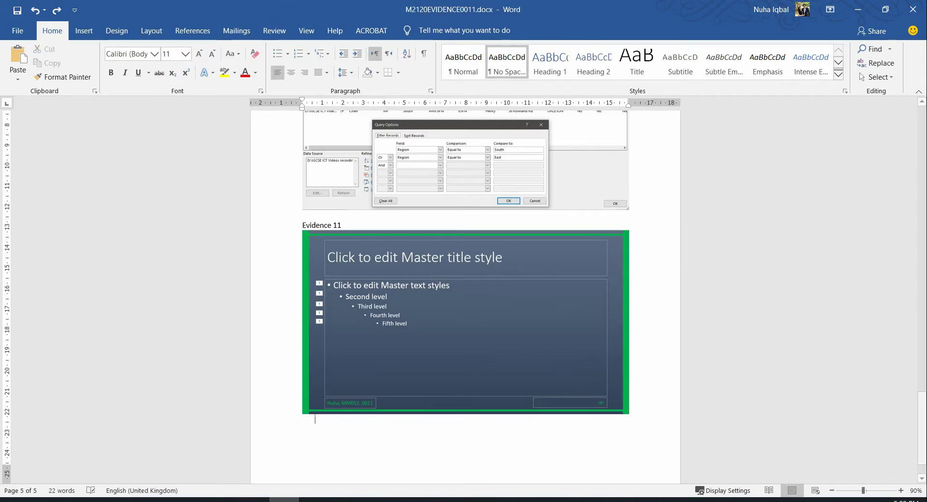
# Paste the transition screenshot after the master slide picture and shrink it slightly, keeping the master slide picture at full text width.
pyautogui.hotkey('ctrl', 'v')
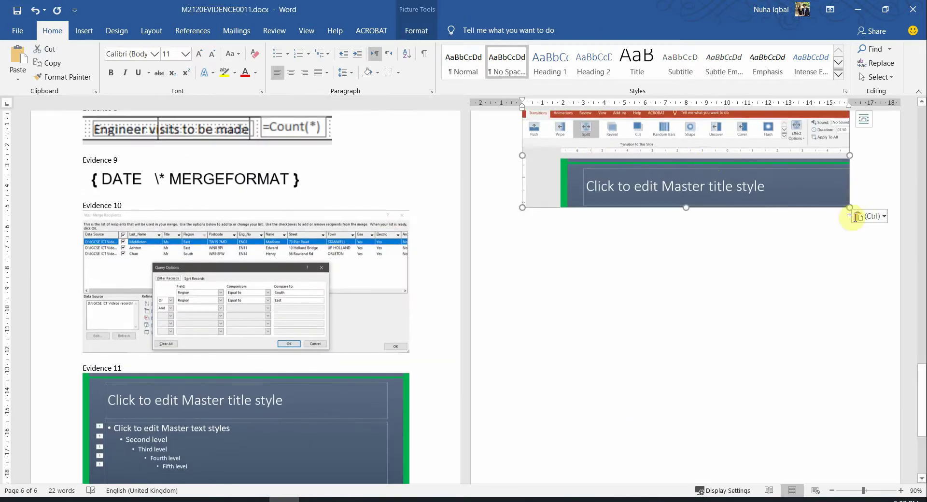
pyautogui.moveTo(850, 208); pyautogui.dragTo(812, 195)
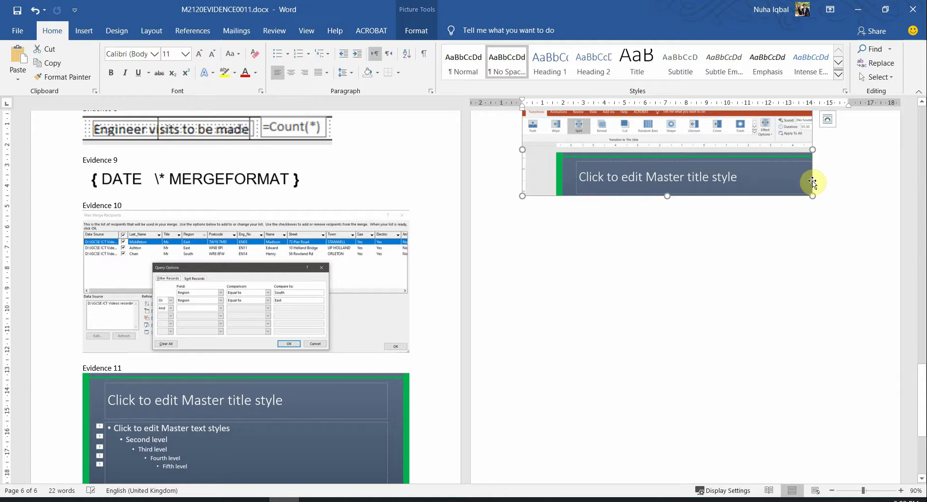
pyautogui.hotkey('ctrl', 'z')
pyautogui.moveTo(388, 435); pyautogui.dragTo(410, 453)
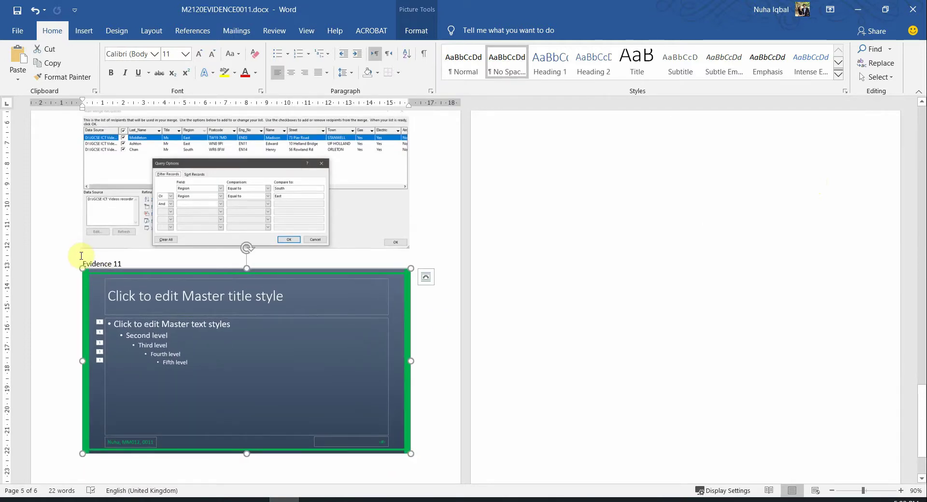
# Insert blank lines before the Evidence 11 heading until it moves onto the same page as its two screenshots.
pyautogui.click(81, 256)
pyautogui.press('Return')
pyautogui.press('Return')
pyautogui.press('Return')
pyautogui.press('Return')
pyautogui.press('Return')
pyautogui.press('Return')
pyautogui.press('Return')
pyautogui.press('Return')
pyautogui.press('Return')
pyautogui.press('Return')
pyautogui.press('Return')
pyautogui.press('Return')
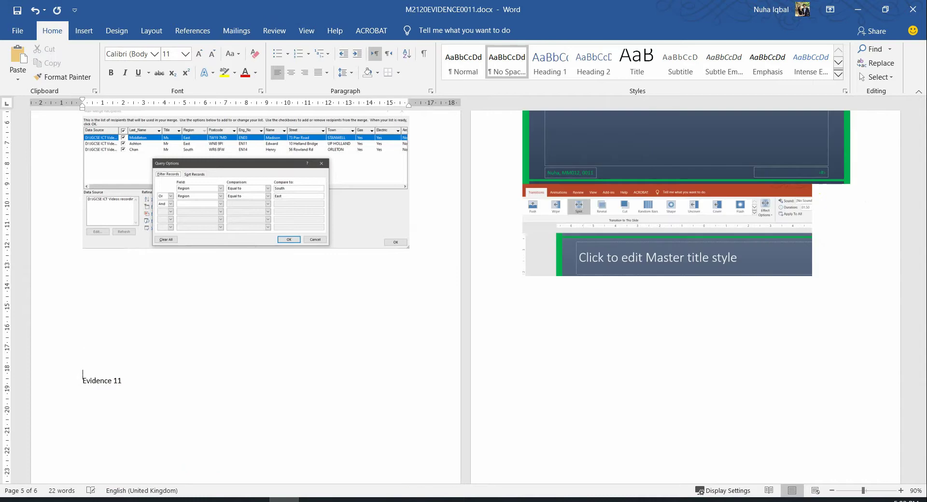
pyautogui.press('Return')
pyautogui.press('Return')
pyautogui.press('Return')
pyautogui.press('Return')
pyautogui.press('Return')
pyautogui.press('Return')
pyautogui.press('Return')
pyautogui.press('Return')
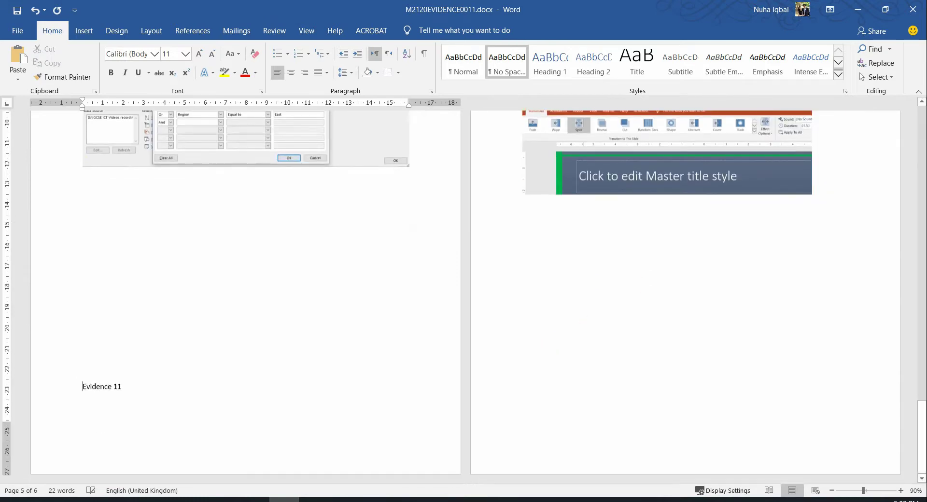
# Enlarge the transition screenshot under Evidence 11 to about the width of the master slide picture above it.
pyautogui.scroll(4, 534, 352)
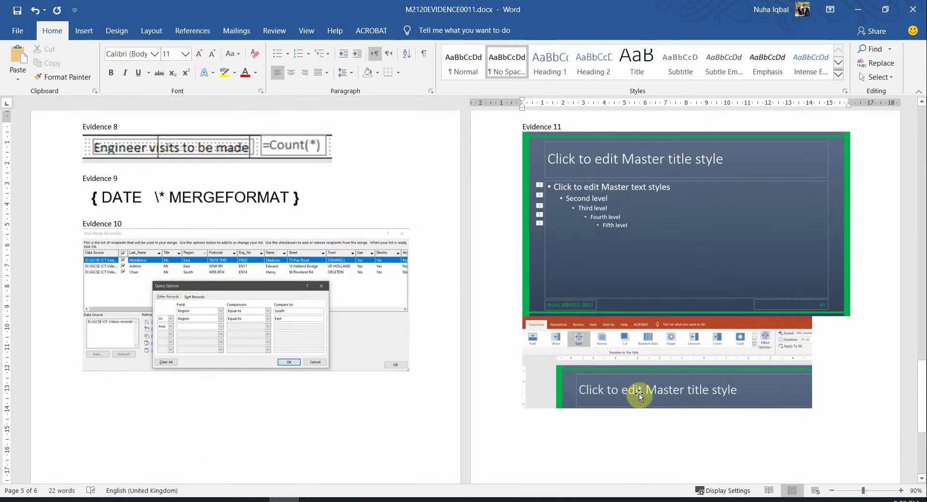
pyautogui.click(693, 388)
pyautogui.moveTo(812, 409); pyautogui.dragTo(836, 414)
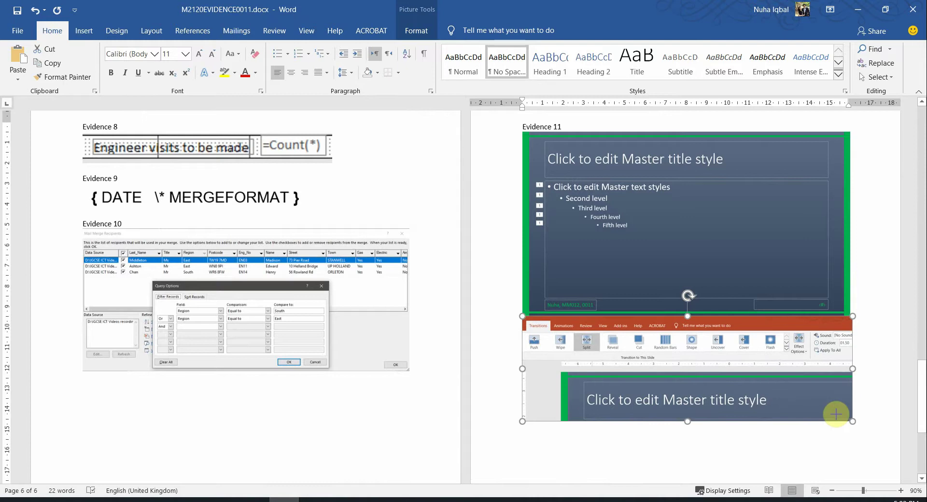
# Switch to the question paper in Acrobat and highlight the word "first" in question 21.
pyautogui.click(225, 499)
pyautogui.scroll(-2, 310, 419)
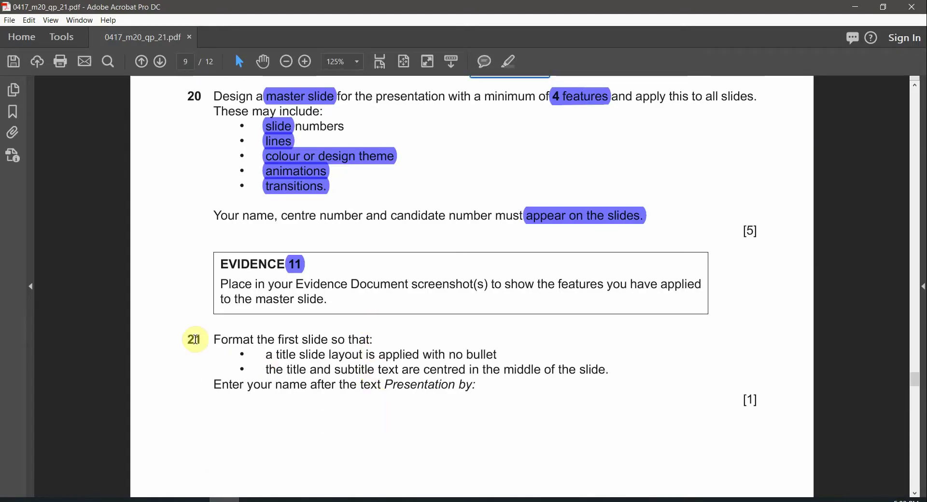
pyautogui.doubleClick(193, 337)
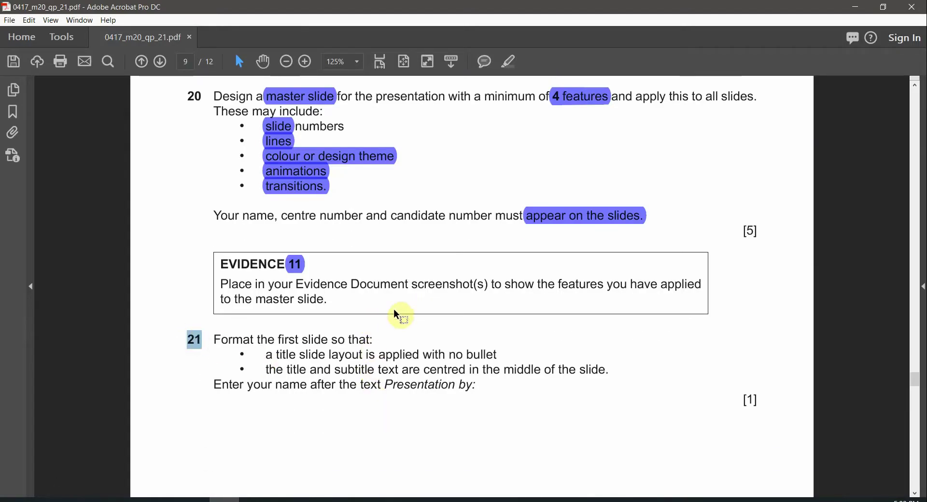
pyautogui.doubleClick(288, 337)
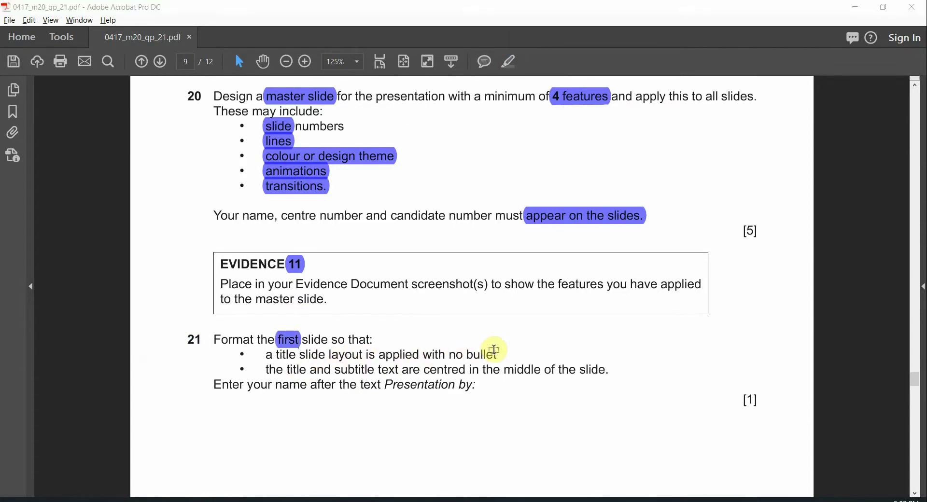
# Switch to the presentation in PowerPoint and close the slide master view.
pyautogui.hotkey('alt', 'Tab')
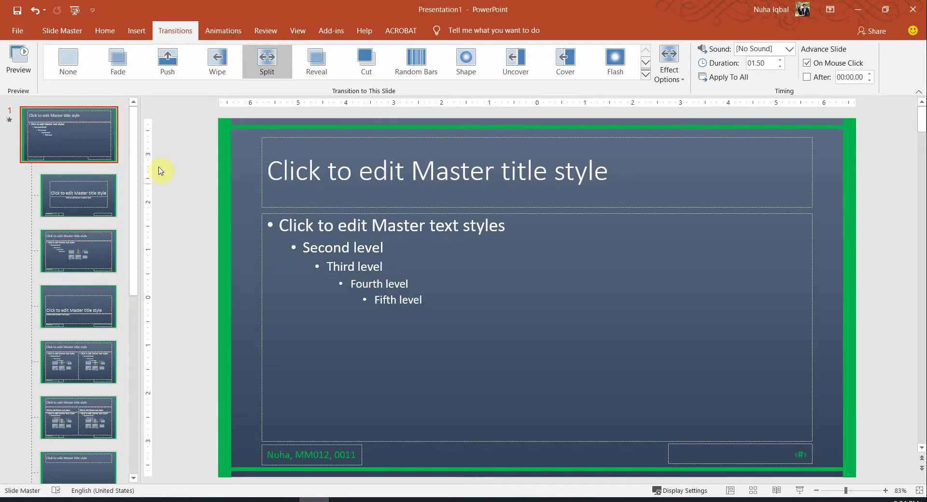
pyautogui.click(62, 30)
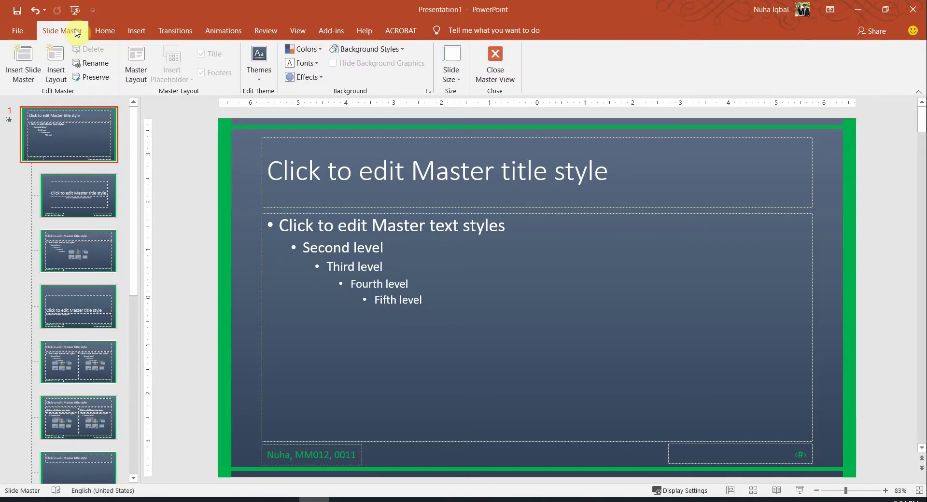
pyautogui.click(497, 72)
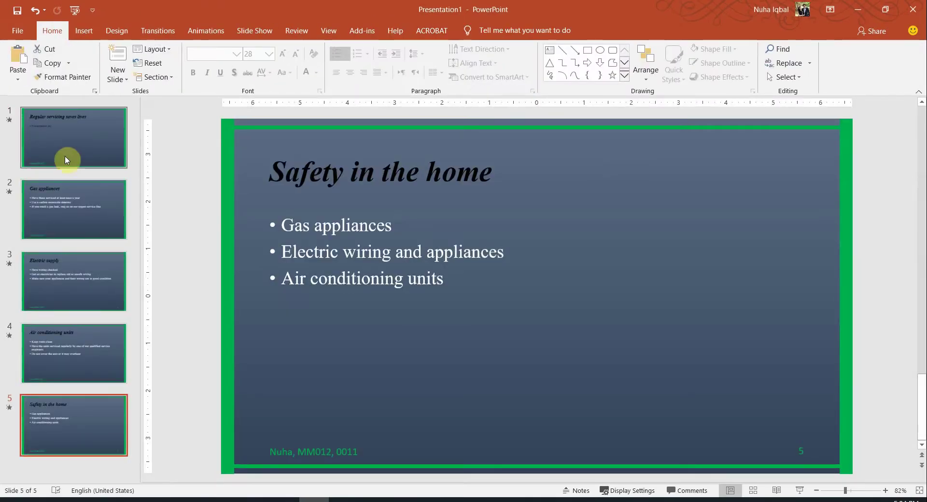
# Apply the Title Slide layout to the first slide, Regular servicing saves lives.
pyautogui.click(77, 143)
pyautogui.rightClick(78, 149)
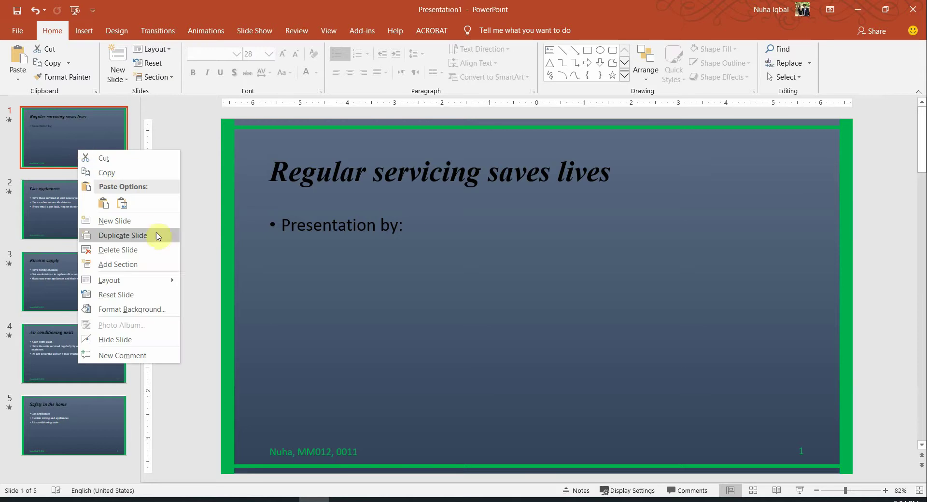
pyautogui.moveTo(148, 276)
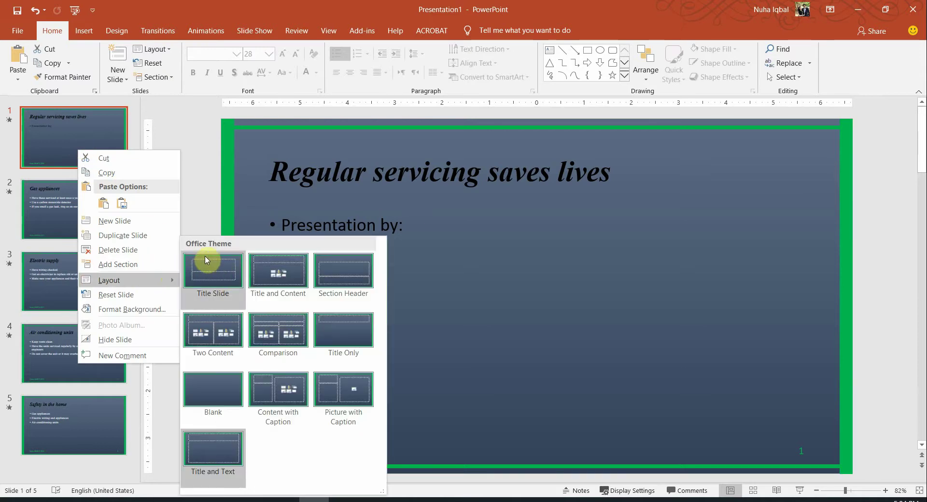
pyautogui.click(216, 271)
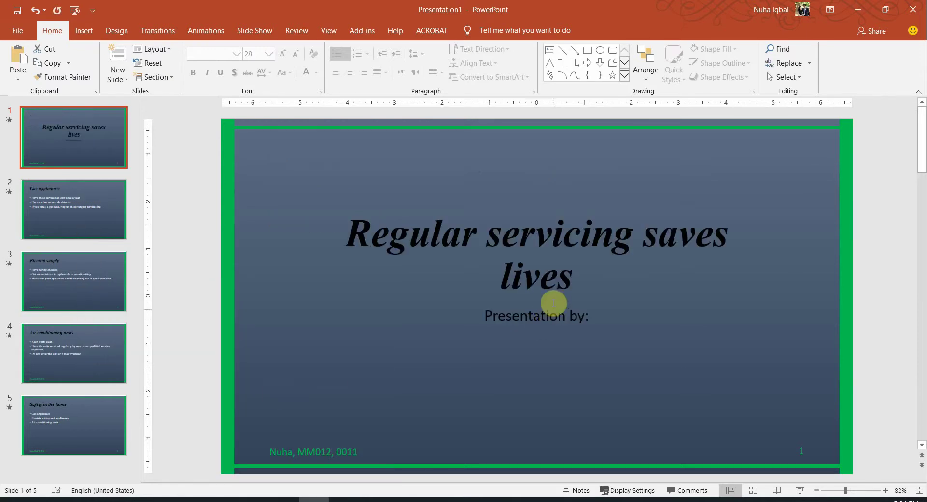
pyautogui.click(503, 307)
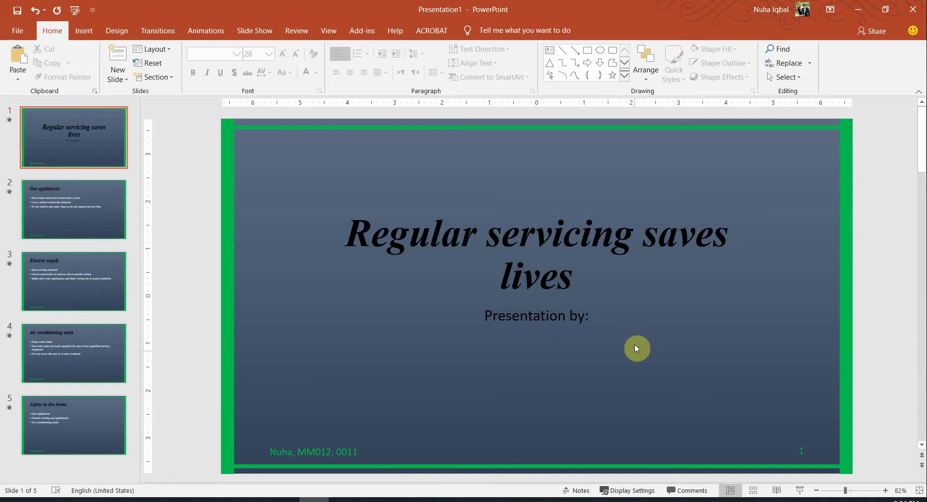
# Check question 21's no-bullet and centring requirements in Acrobat against the title and subtitle alignment of the first slide in PowerPoint.
pyautogui.hotkey('alt', 'Tab')
pyautogui.click(353, 356)
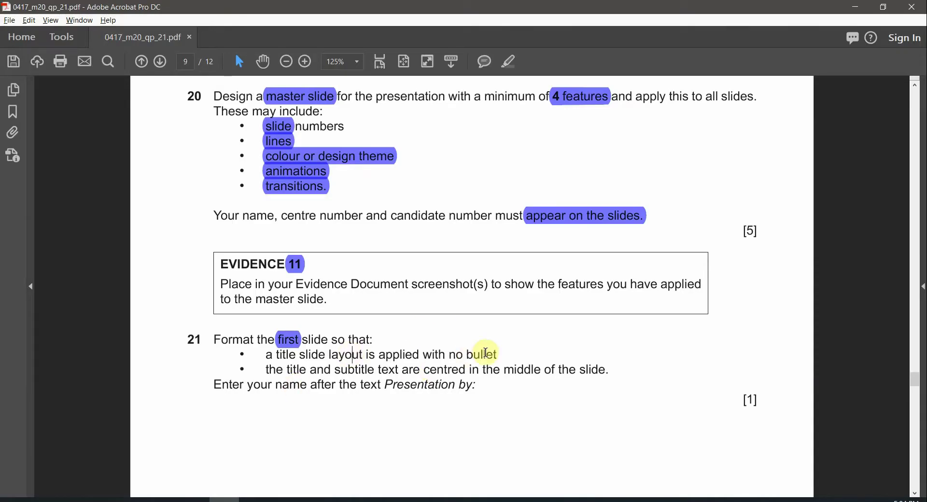
pyautogui.moveTo(486, 354); pyautogui.dragTo(395, 358)
pyautogui.moveTo(454, 363); pyautogui.dragTo(596, 368)
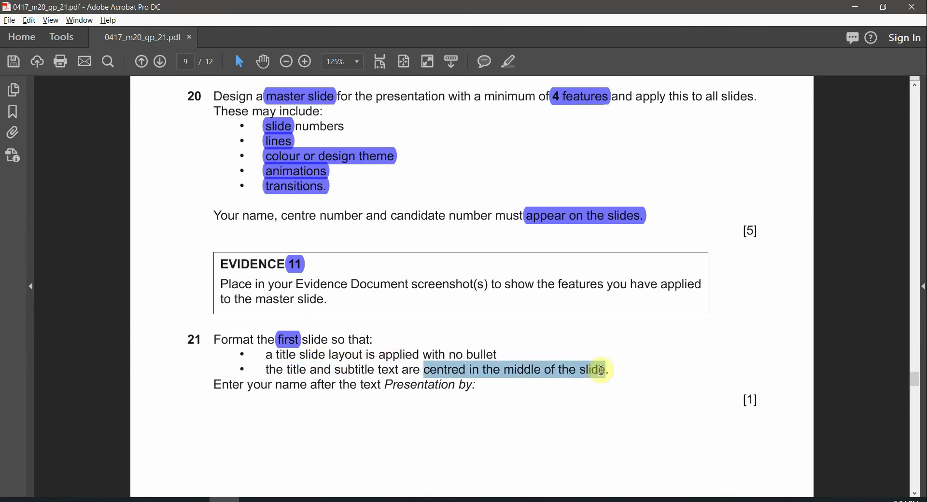
pyautogui.hotkey('alt', 'Tab')
pyautogui.click(534, 233)
pyautogui.click(512, 316)
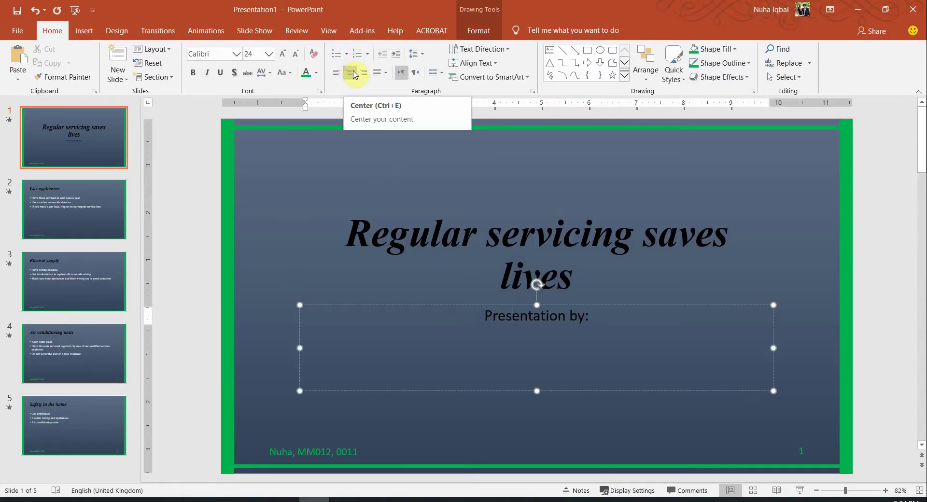
pyautogui.click(560, 275)
# Reread the last line of question 21 in Acrobat and enter the candidate's name after "Presentation by:" on the title slide in PowerPoint.
pyautogui.hotkey('alt', 'Tab')
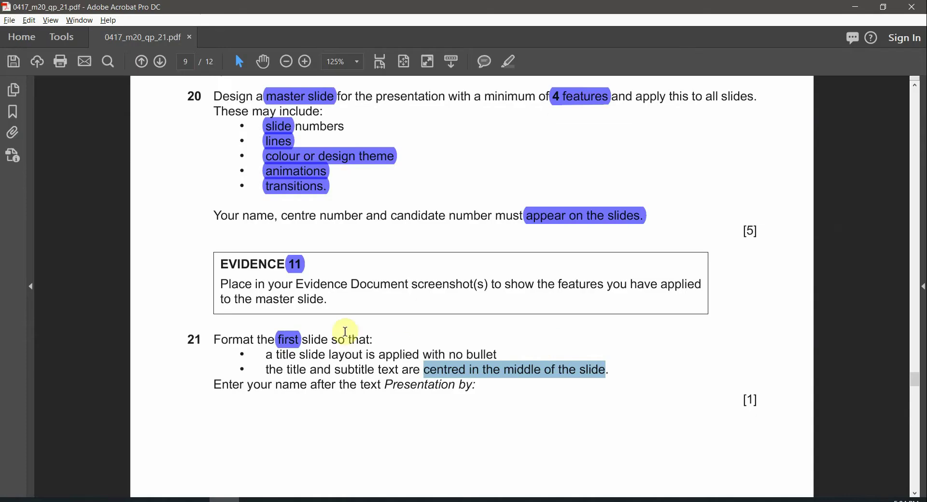
pyautogui.click(246, 382)
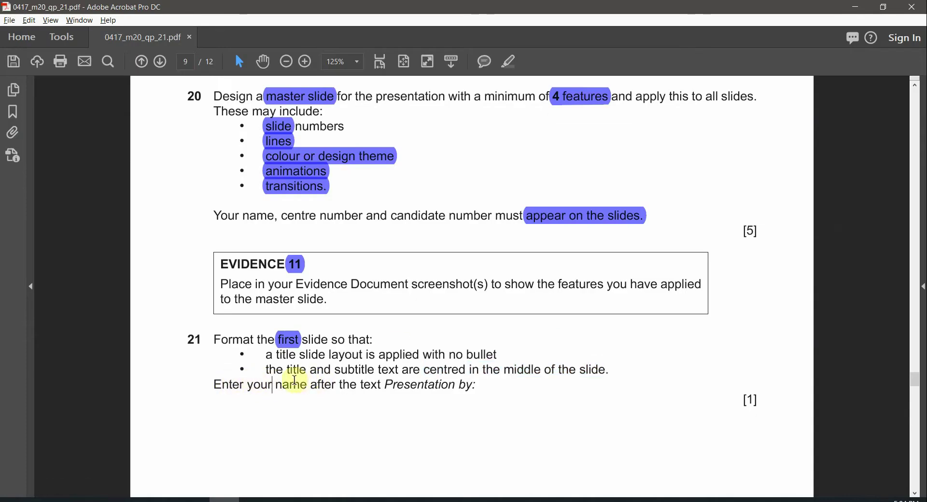
pyautogui.hotkey('alt', 'Tab')
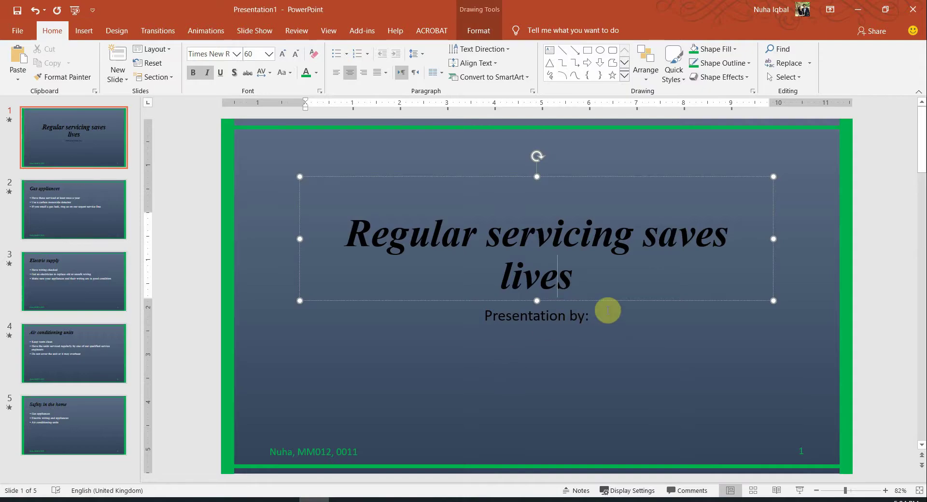
pyautogui.click(606, 311)
pyautogui.write('Nuha')
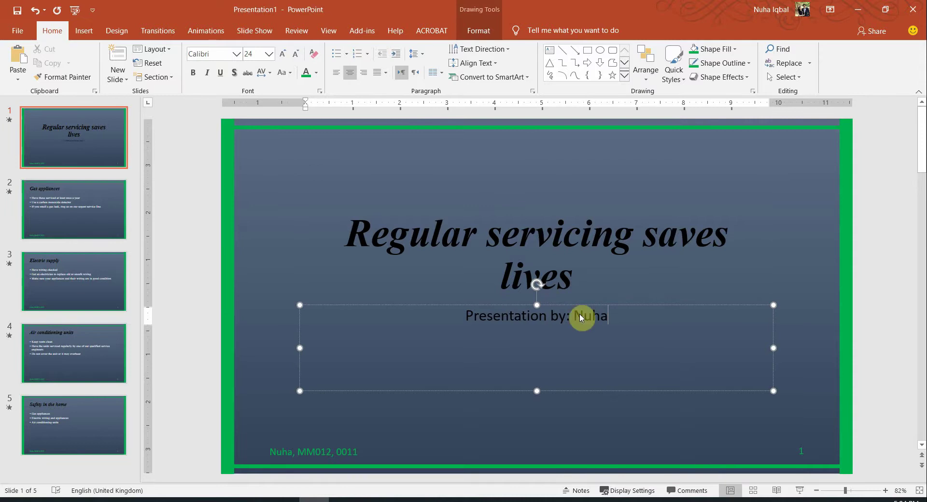
# Switch to the question paper in Acrobat and highlight the word "Safety" in question 22 on page 10.
pyautogui.hotkey('alt', 'Tab')
pyautogui.scroll(-10, 424, 383)
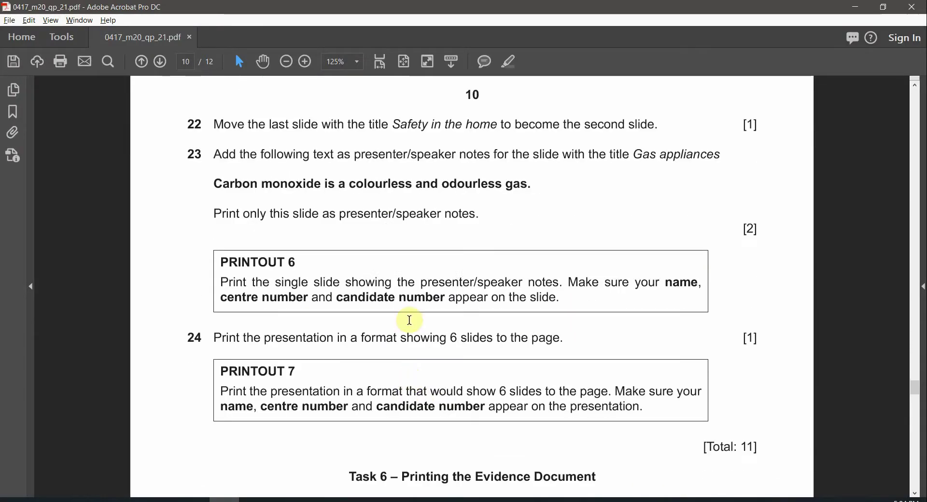
pyautogui.scroll(1, 309, 115)
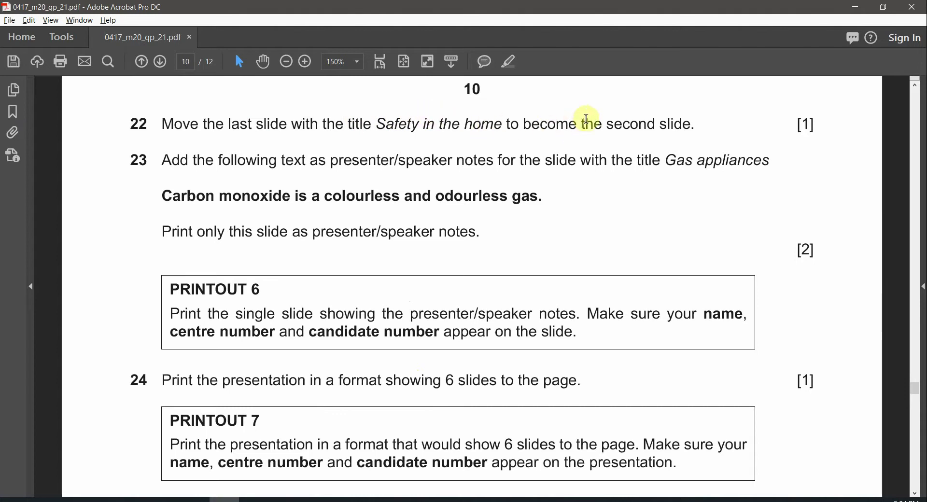
pyautogui.click(524, 58)
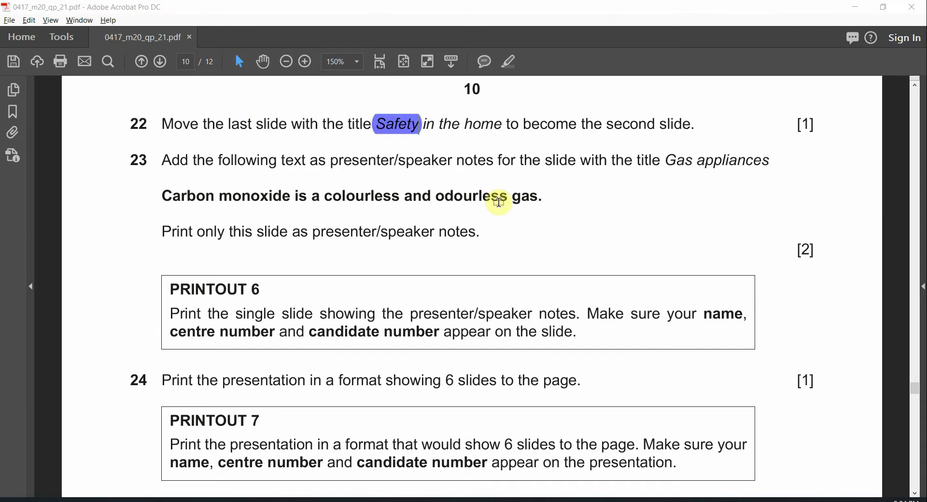
# Check question 22's target position in Acrobat and move the last slide, Safety in the home, to second place in PowerPoint.
pyautogui.hotkey('alt', 'Tab')
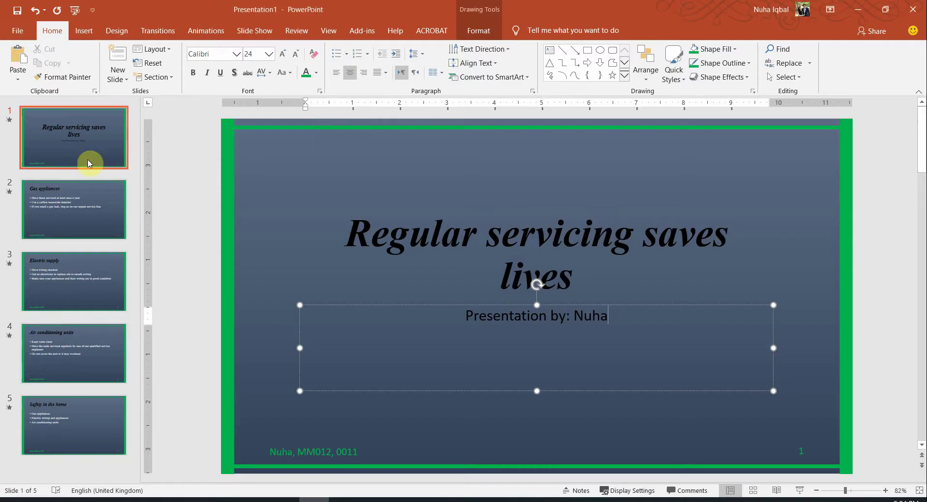
pyautogui.click(87, 202)
pyautogui.click(72, 298)
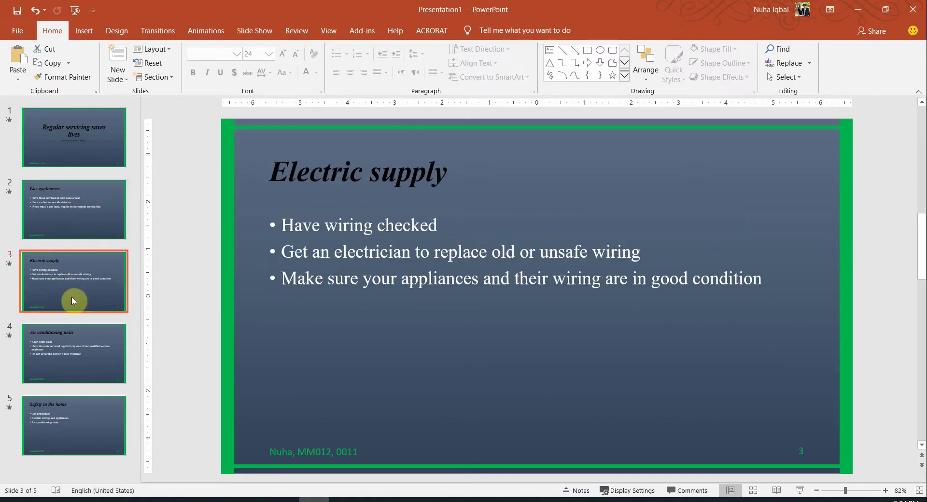
pyautogui.click(73, 341)
pyautogui.click(68, 410)
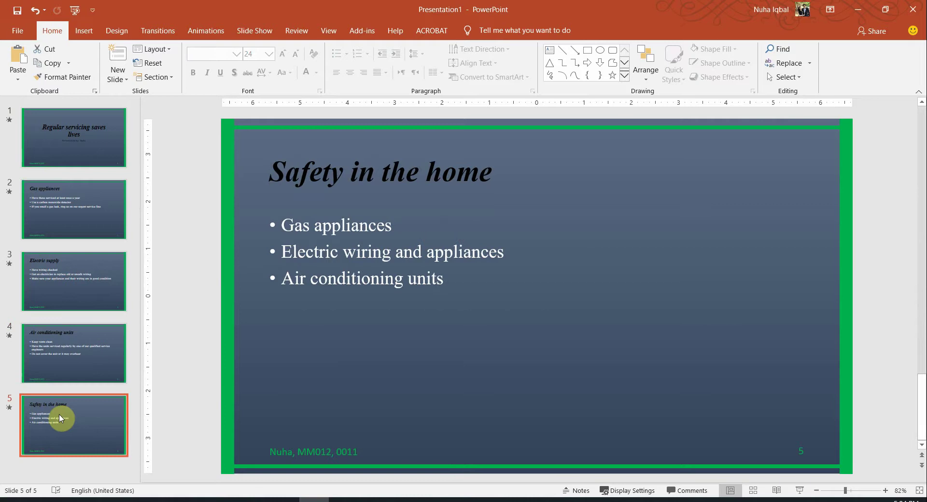
pyautogui.hotkey('alt', 'Tab')
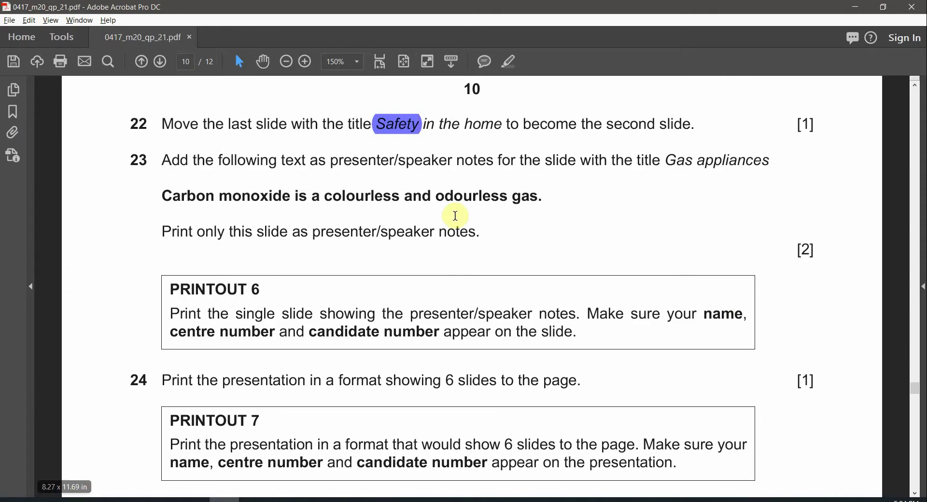
pyautogui.moveTo(603, 124); pyautogui.dragTo(705, 115)
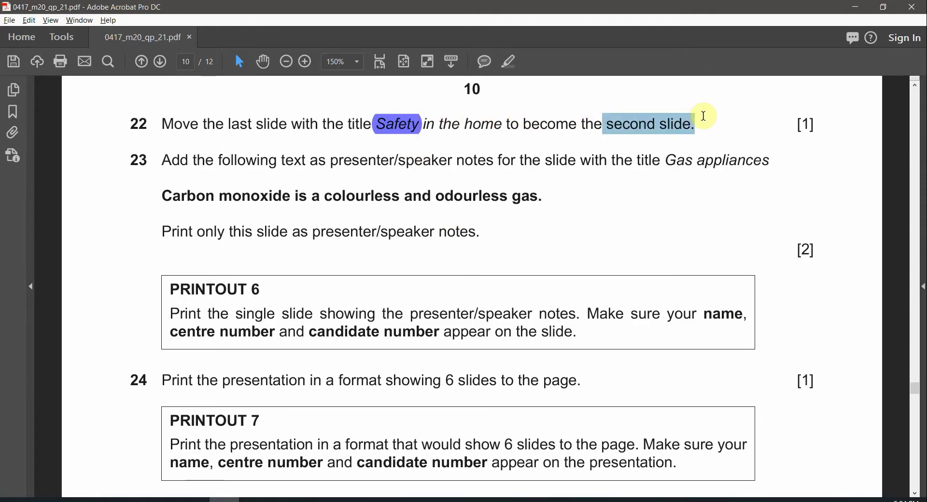
pyautogui.hotkey('alt', 'Tab')
pyautogui.moveTo(71, 427); pyautogui.dragTo(73, 205)
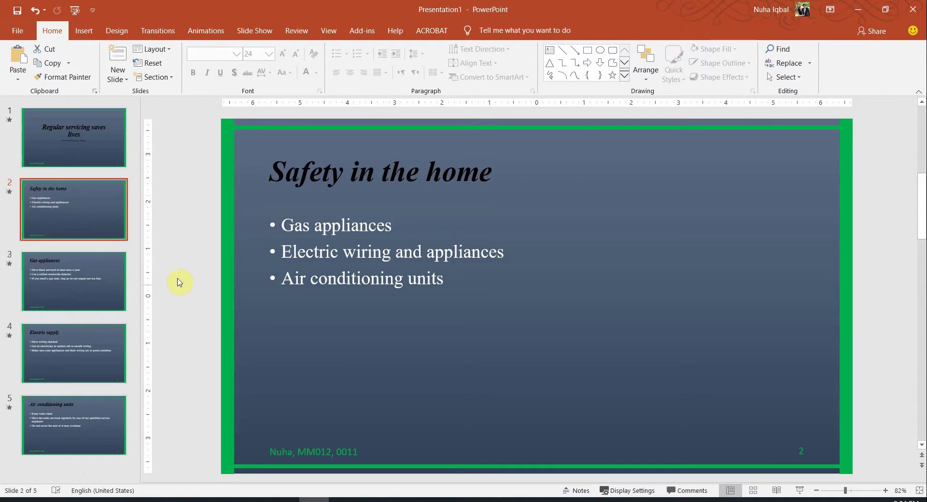
# Switch to Acrobat and highlight "second slide." in question 22 and "Gas appliances" in question 23.
pyautogui.hotkey('alt', 'Tab')
pyautogui.click(505, 59)
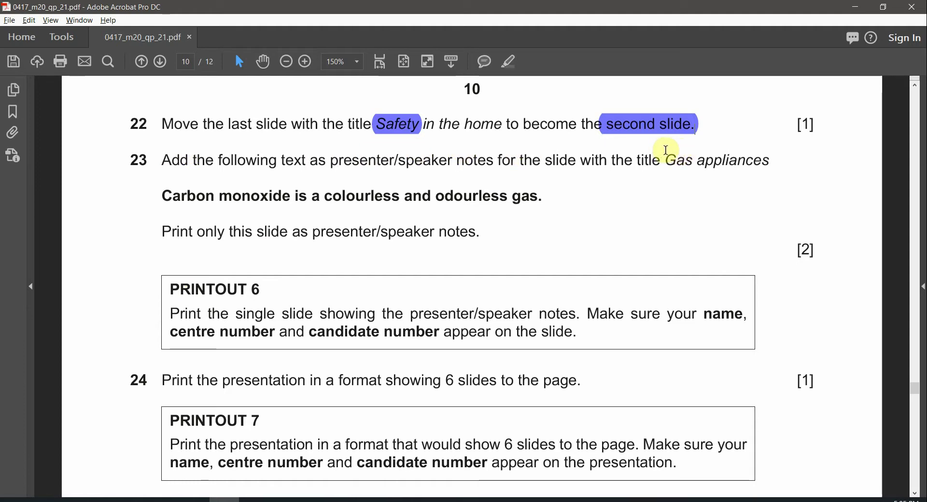
pyautogui.moveTo(666, 150); pyautogui.dragTo(769, 157)
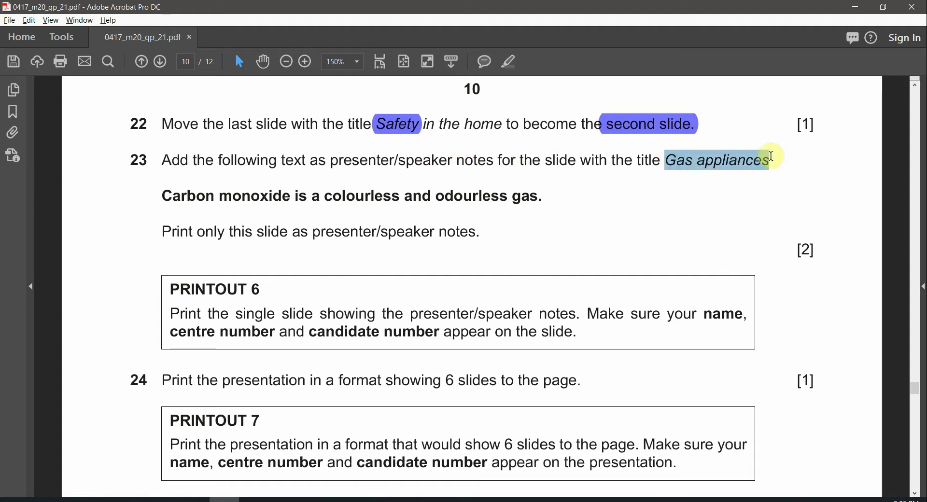
pyautogui.click(507, 58)
# Select the Gas appliances slide in PowerPoint and copy "Carbon monoxide is a colourless and odourless gas." from question 23 in Acrobat.
pyautogui.hotkey('alt', 'Tab')
pyautogui.click(71, 302)
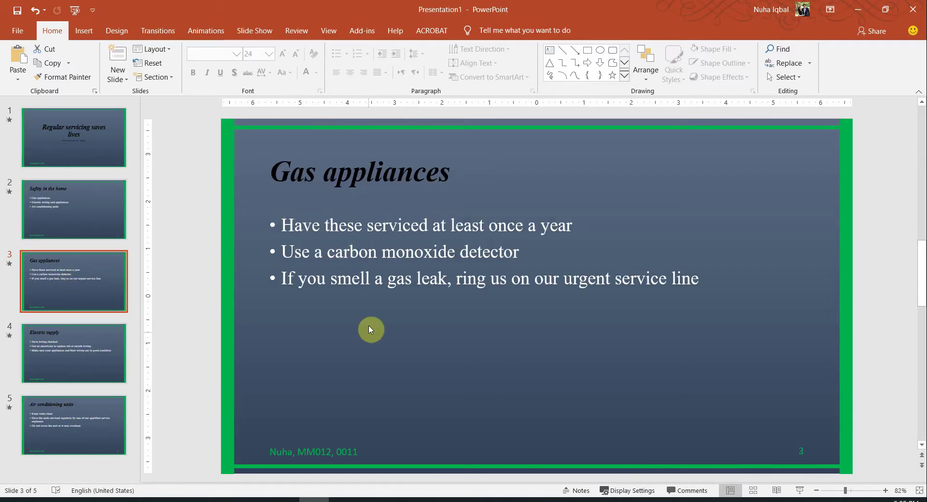
pyautogui.hotkey('alt', 'Tab')
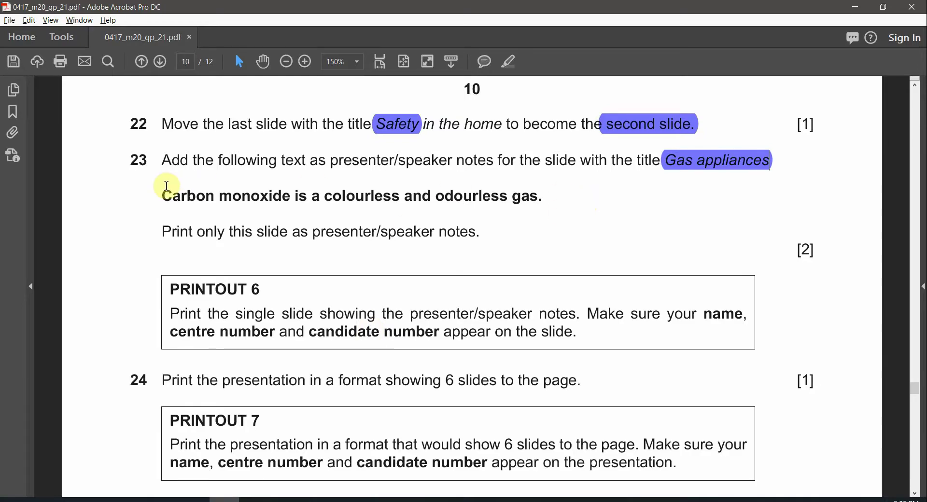
pyautogui.moveTo(164, 186); pyautogui.dragTo(537, 185)
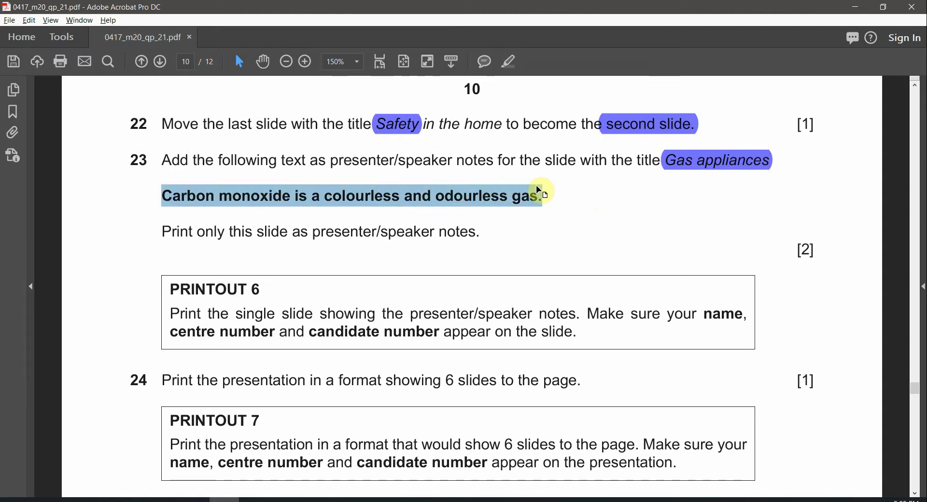
pyautogui.hotkey('ctrl', 'c')
# Switch to PowerPoint, reveal the notes area of the Gas appliances slide and paste the copied sentence there as text only.
pyautogui.hotkey('alt', 'Tab')
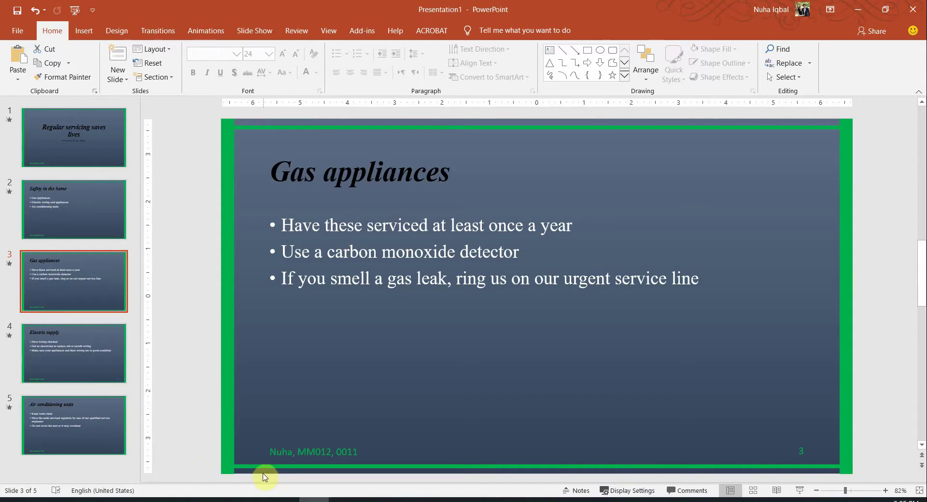
pyautogui.moveTo(239, 465); pyautogui.dragTo(240, 408)
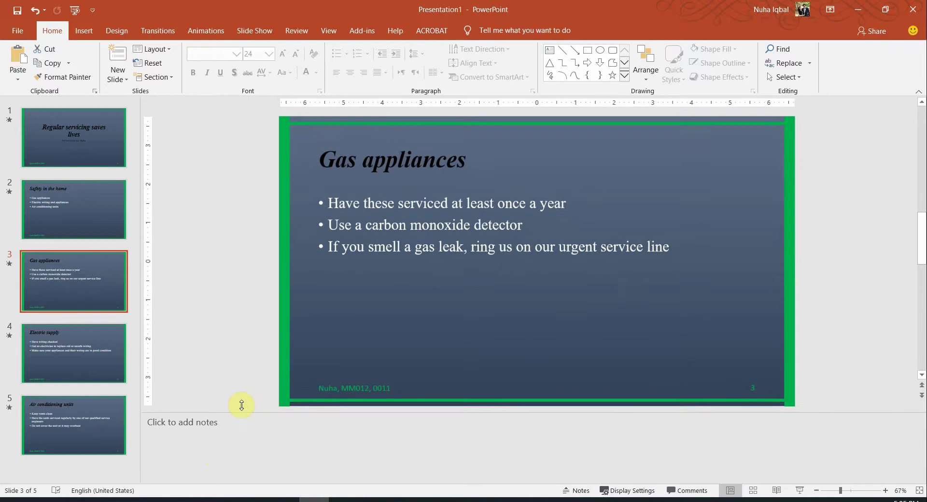
pyautogui.click(223, 438)
pyautogui.rightClick(222, 438)
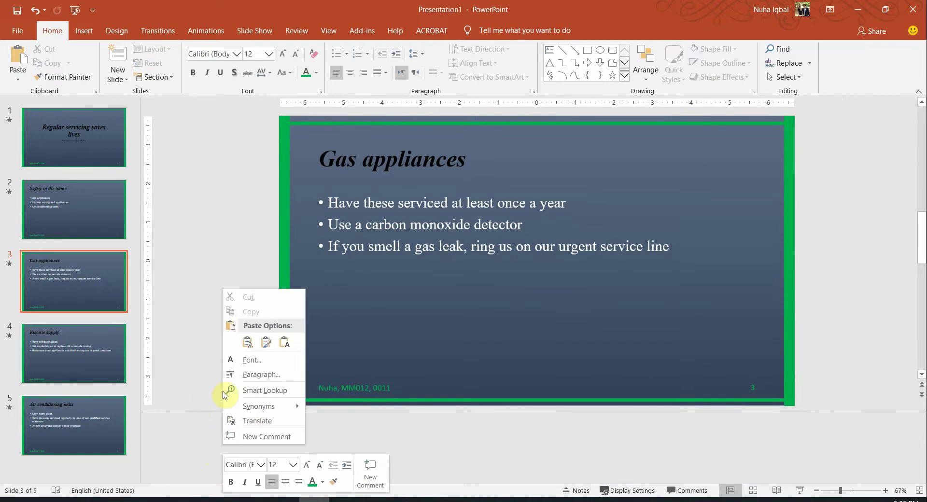
pyautogui.click(288, 342)
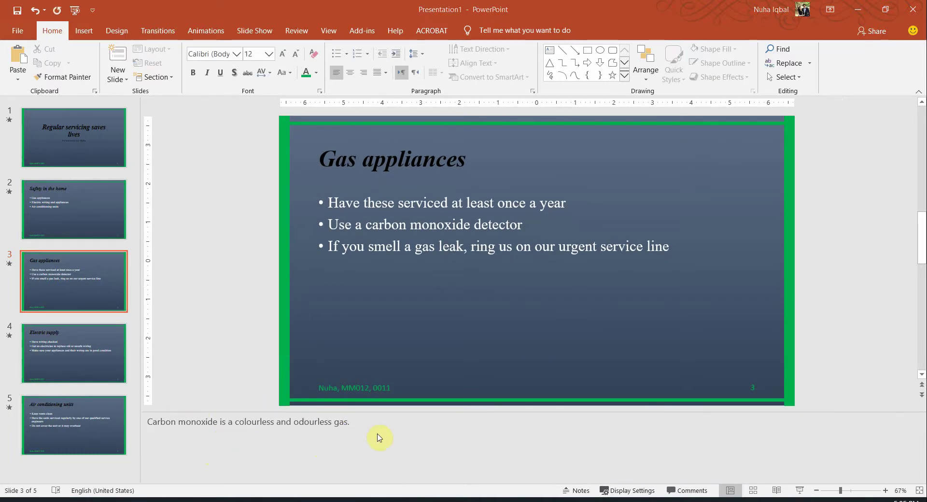
# Check question 23's print instruction for the Gas appliances slide in Acrobat and return to PowerPoint.
pyautogui.hotkey('alt', 'Tab')
pyautogui.click(208, 231)
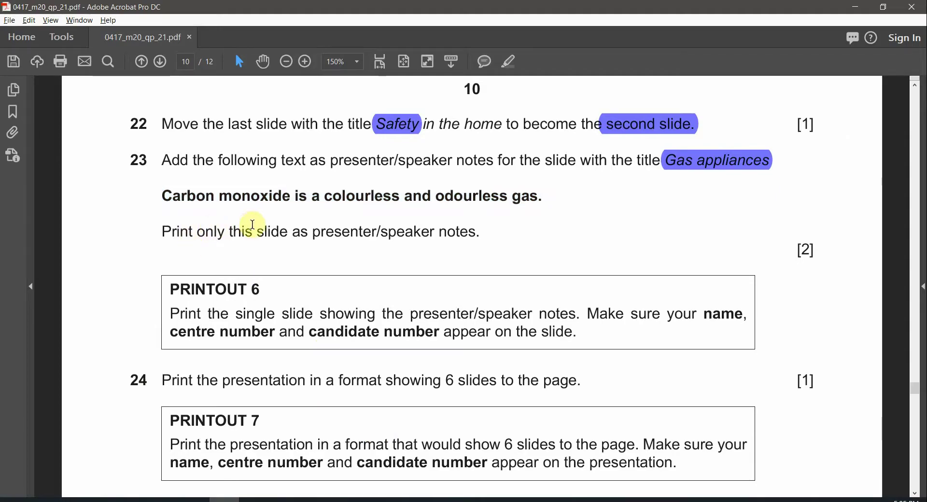
pyautogui.moveTo(315, 224); pyautogui.dragTo(449, 222)
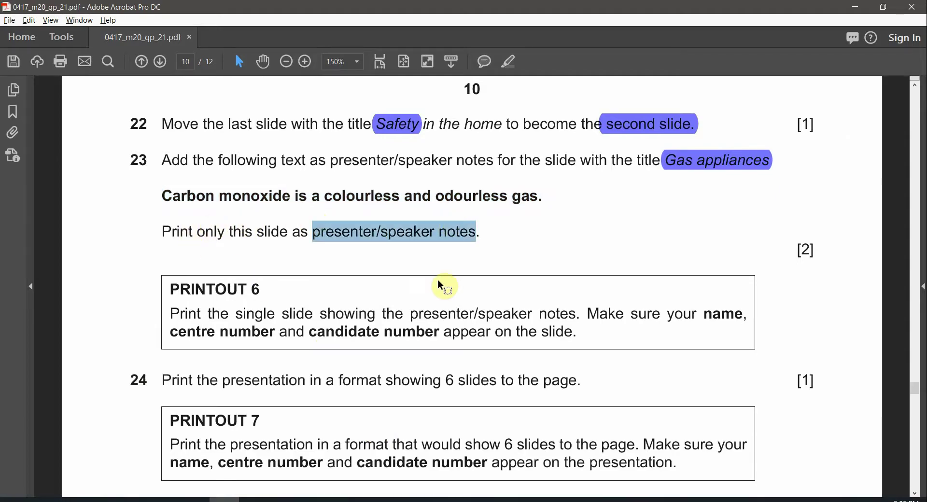
pyautogui.hotkey('alt', 'Tab')
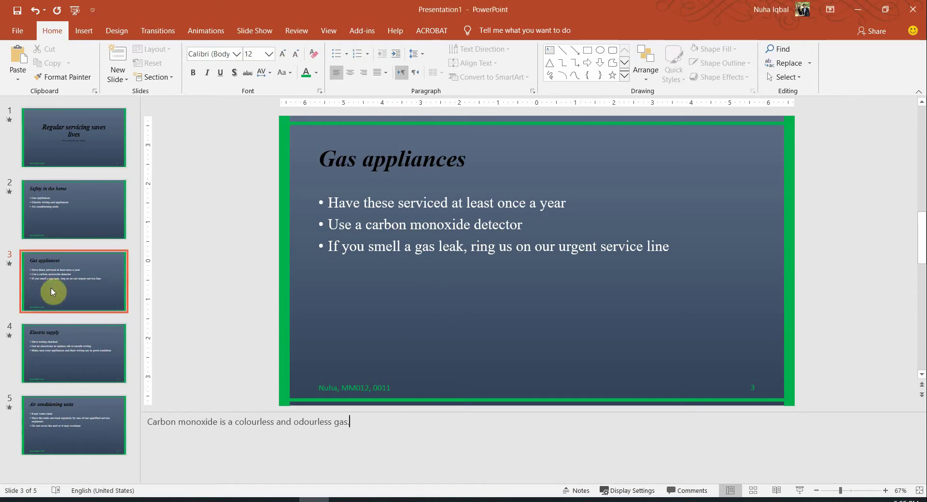
# Open the print settings for the presentation and limit printing to the current slide, Gas appliances.
pyautogui.click(32, 30)
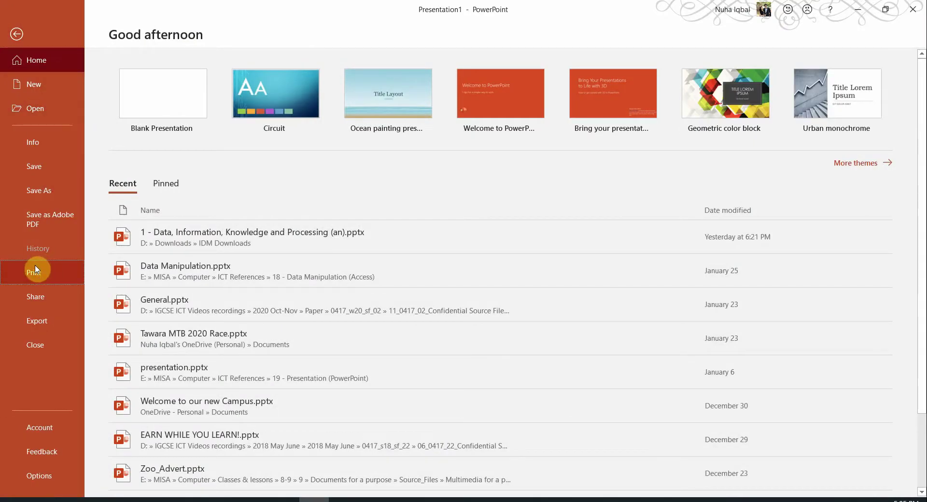
pyautogui.click(37, 270)
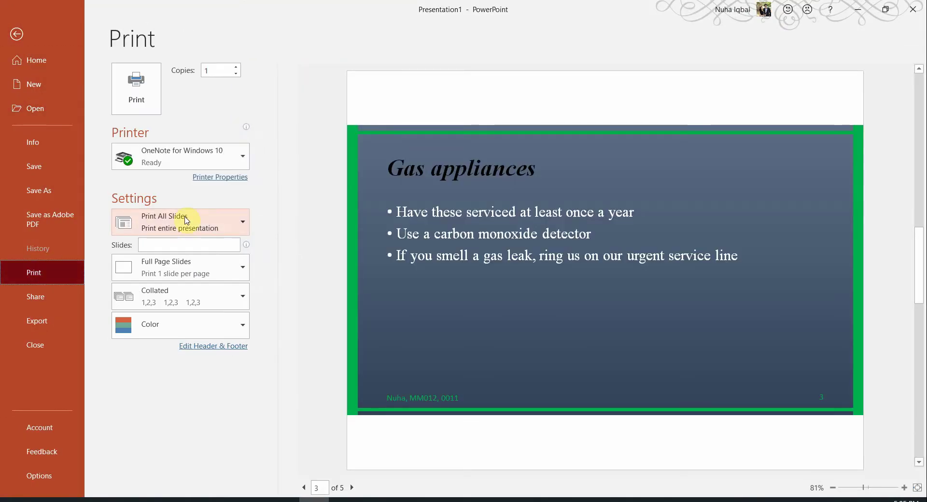
pyautogui.click(156, 212)
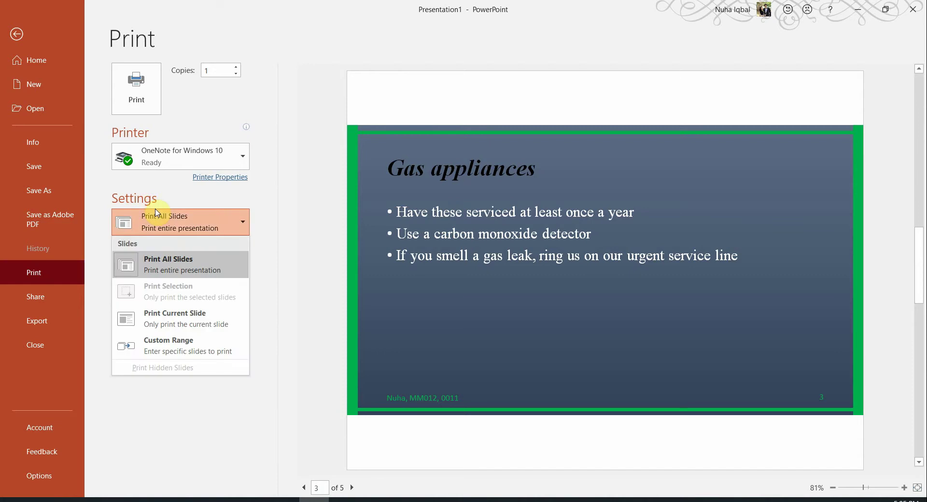
pyautogui.click(179, 319)
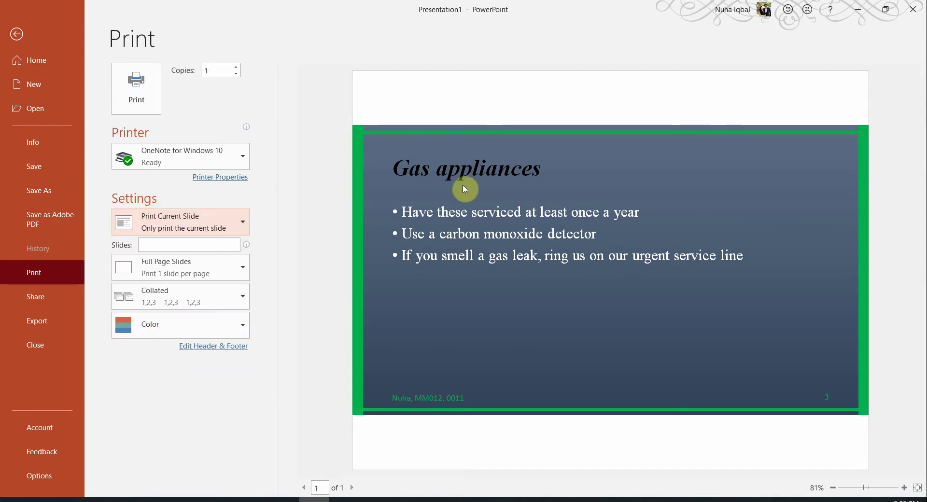
# Check question 23's print format in Acrobat and set PowerPoint's print layout to Notes Pages.
pyautogui.hotkey('alt', 'Tab')
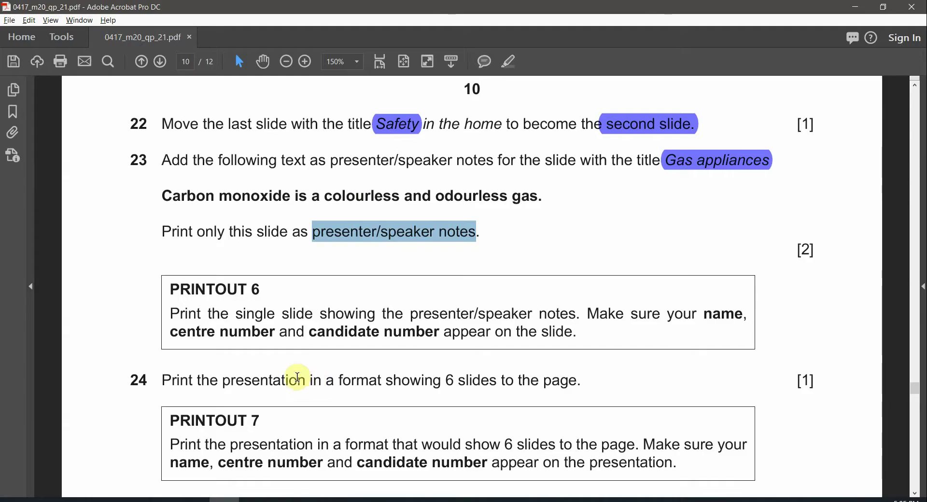
pyautogui.scroll(-1, 242, 330)
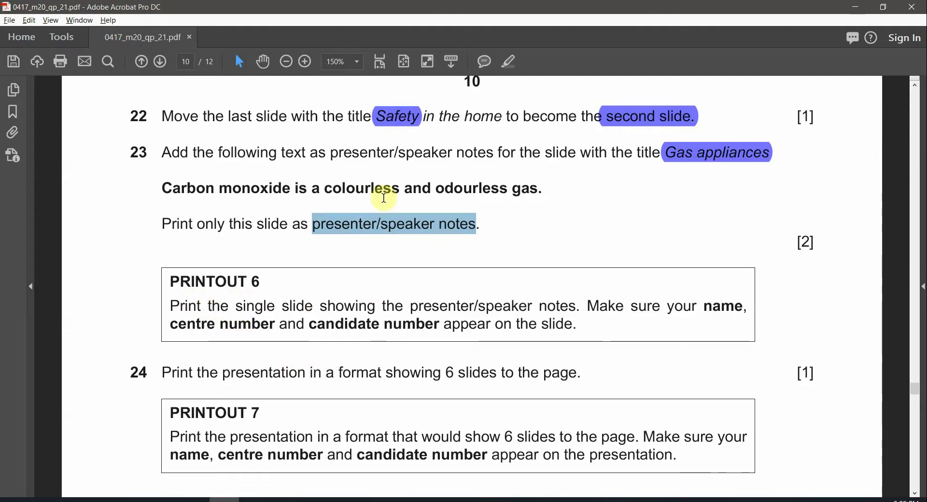
pyautogui.click(465, 208)
pyautogui.moveTo(479, 223); pyautogui.dragTo(310, 228)
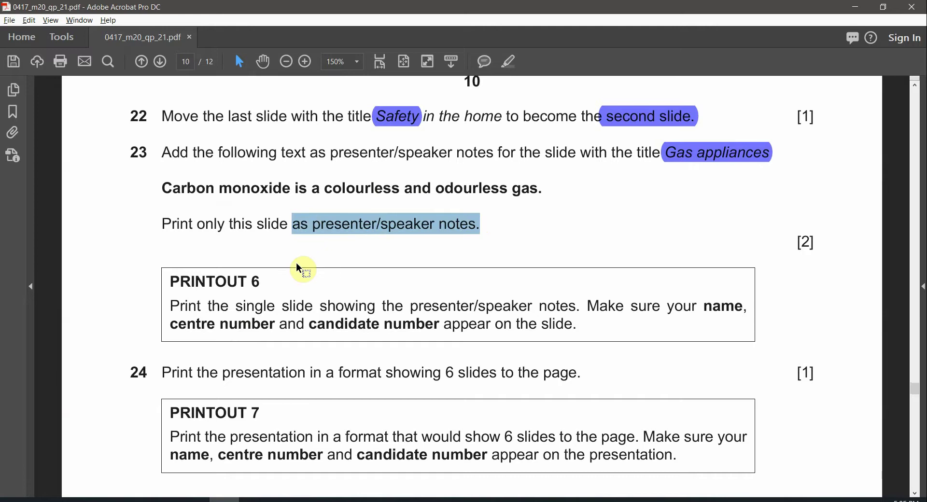
pyautogui.hotkey('alt', 'Tab')
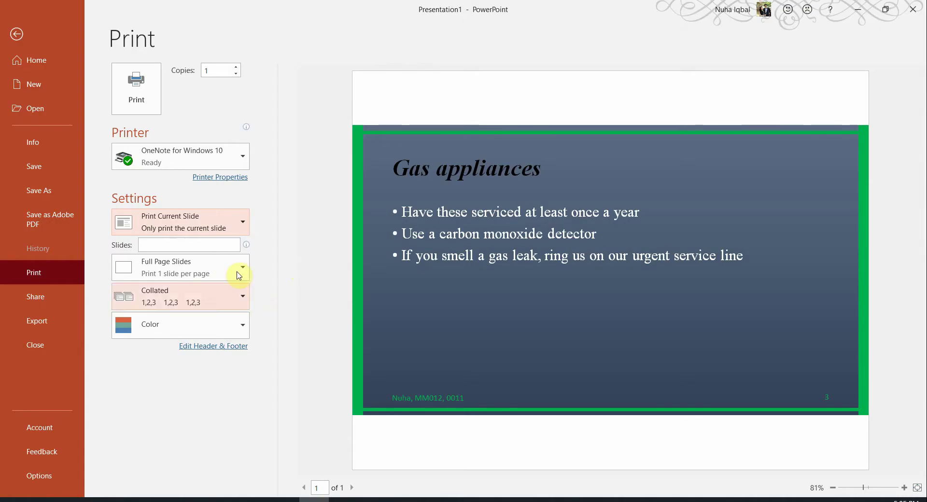
pyautogui.click(157, 267)
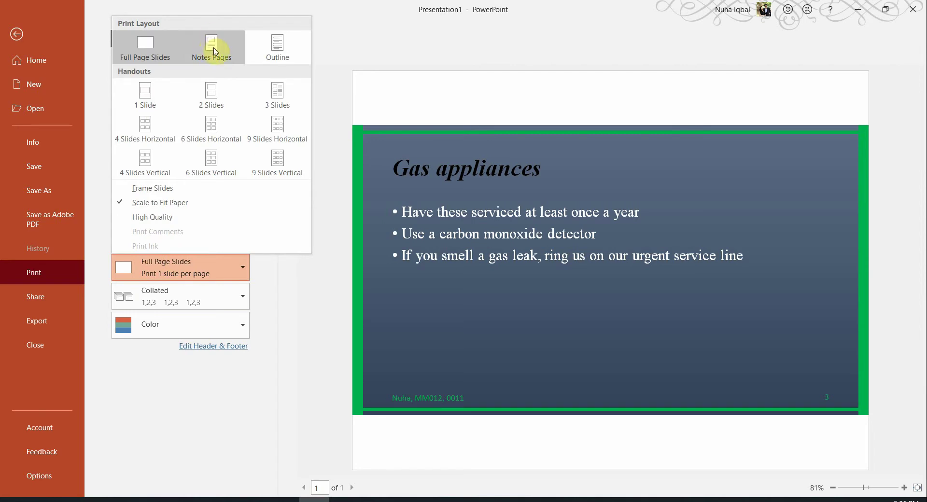
pyautogui.click(225, 57)
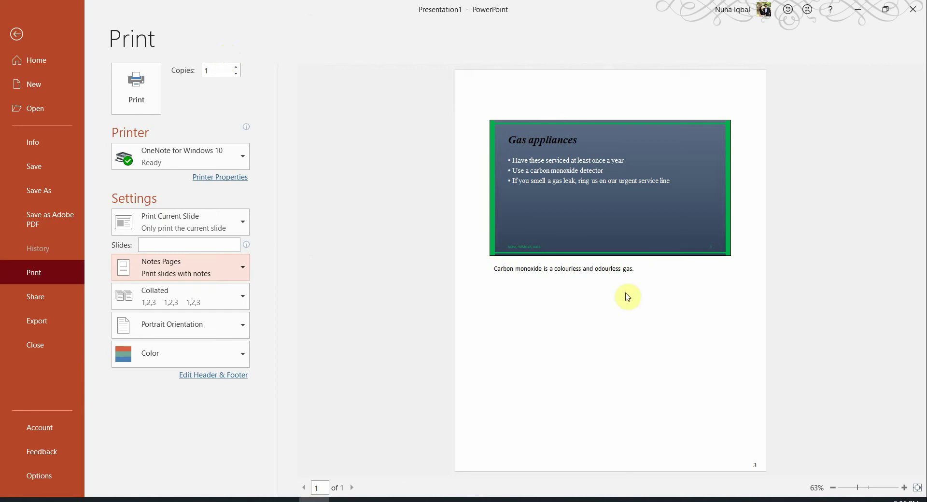
# Switch to Acrobat, highlight the "PRINTOUT 6" heading and return to PowerPoint's print preview.
pyautogui.hotkey('alt', 'Tab')
pyautogui.hotkey('alt', 'Tab')
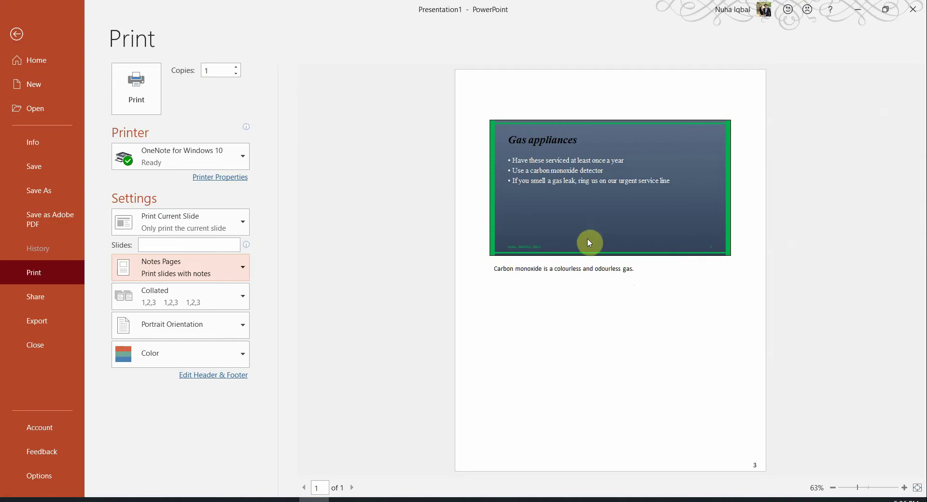
pyautogui.hotkey('alt', 'Tab')
pyautogui.moveTo(170, 281); pyautogui.dragTo(265, 282)
pyautogui.click(517, 57)
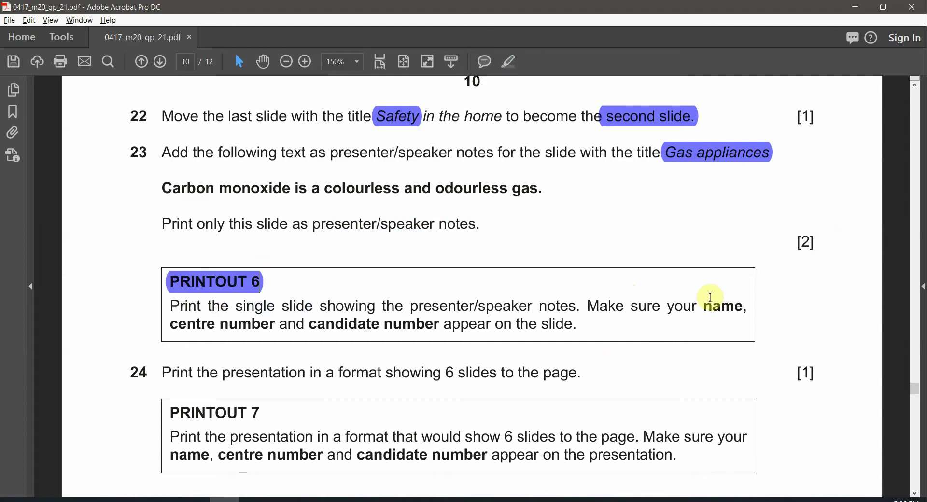
pyautogui.hotkey('alt', 'Tab')
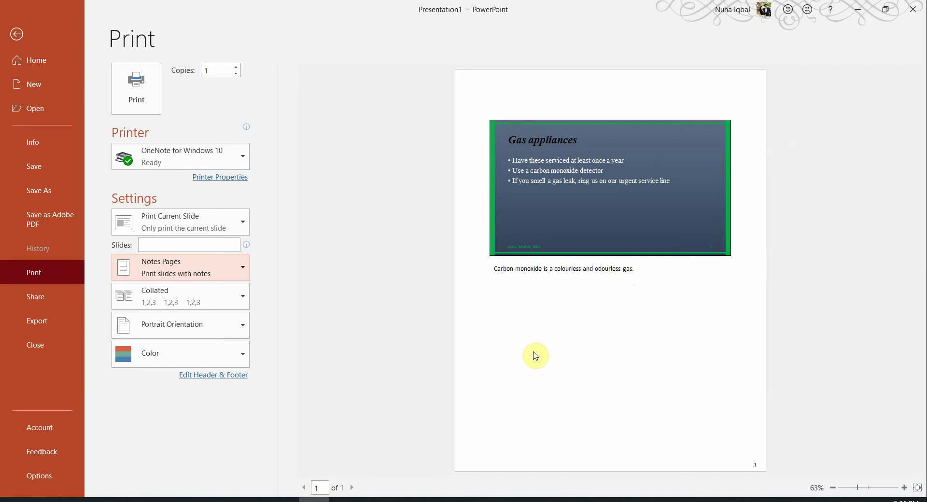
# Recheck the Printout 6 instructions in Acrobat, return to PowerPoint and leave the print view.
pyautogui.hotkey('alt', 'Tab')
pyautogui.scroll(-1, 233, 323)
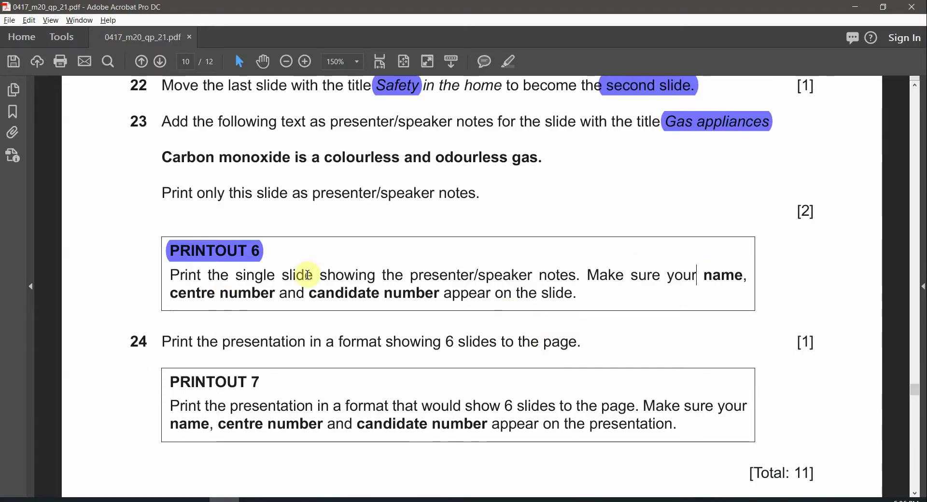
pyautogui.hotkey('alt', 'Tab')
pyautogui.click(44, 33)
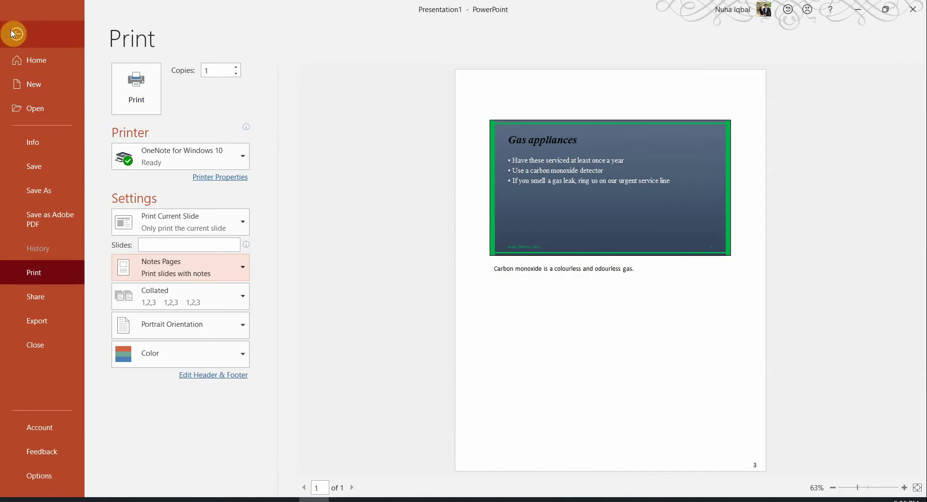
# Switch to Acrobat and highlight the number "6" in question 24.
pyautogui.hotkey('alt', 'Tab')
pyautogui.scroll(-1, 231, 305)
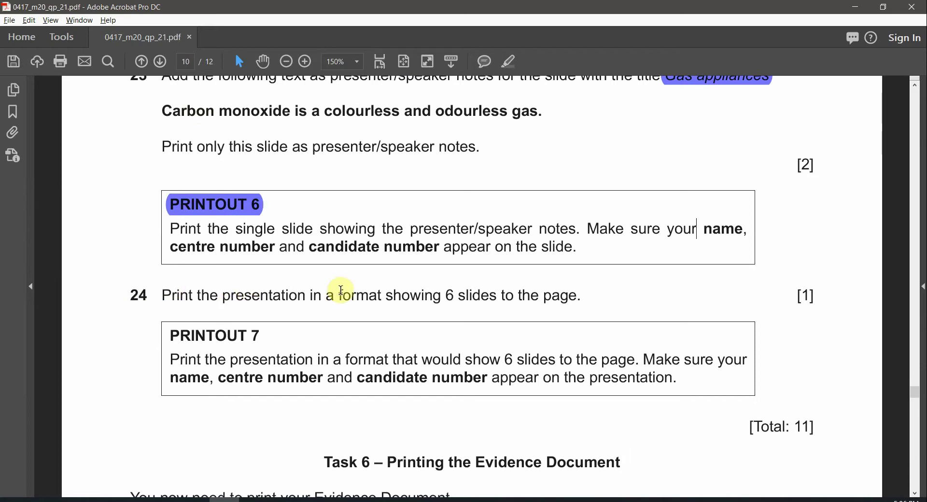
pyautogui.moveTo(455, 295); pyautogui.dragTo(578, 296)
pyautogui.click(456, 298)
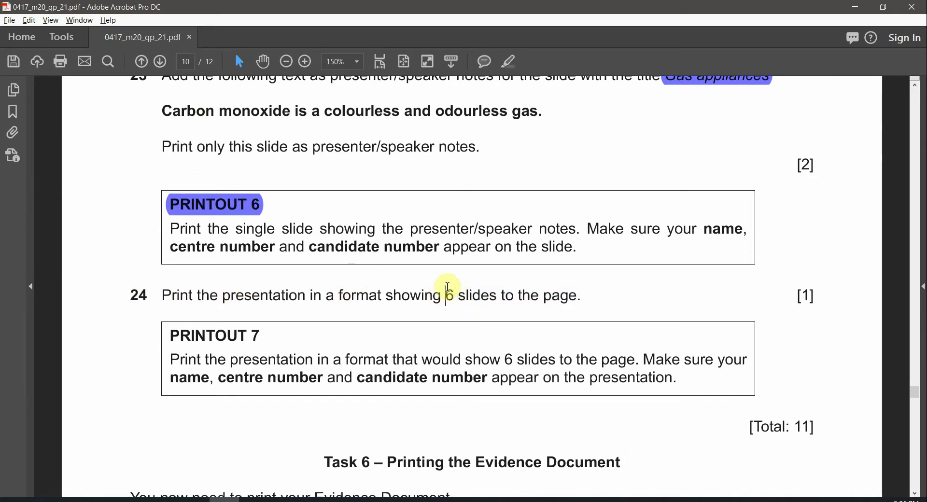
pyautogui.doubleClick(450, 296)
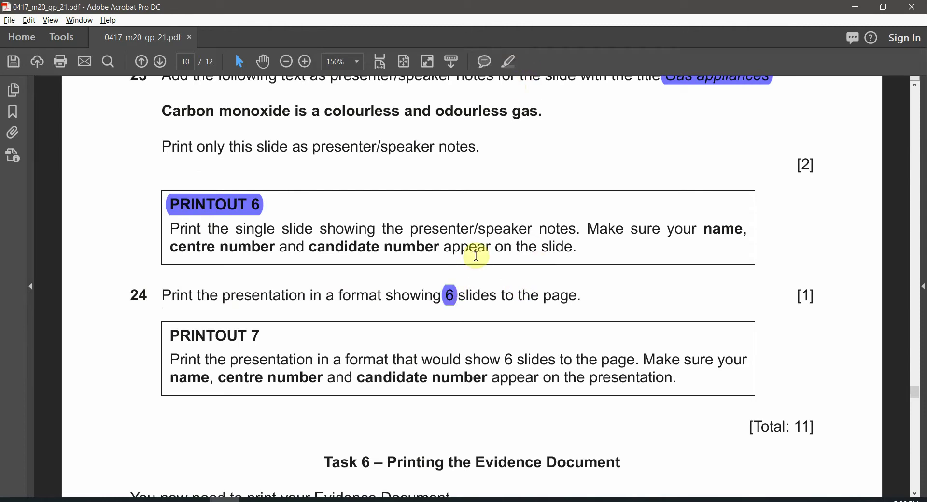
# Check Printout 7's slides-per-page and candidate detail requirements in Acrobat and return to PowerPoint.
pyautogui.moveTo(263, 335); pyautogui.dragTo(169, 337)
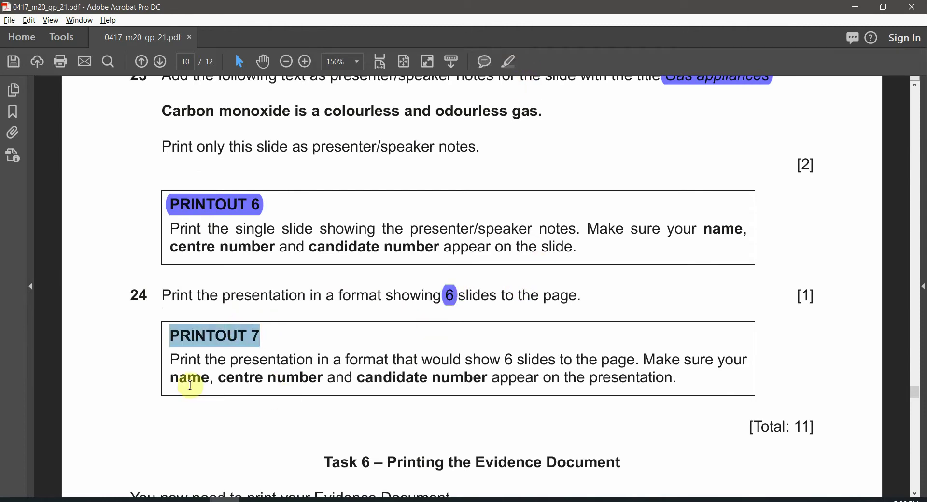
pyautogui.moveTo(503, 348); pyautogui.dragTo(550, 349)
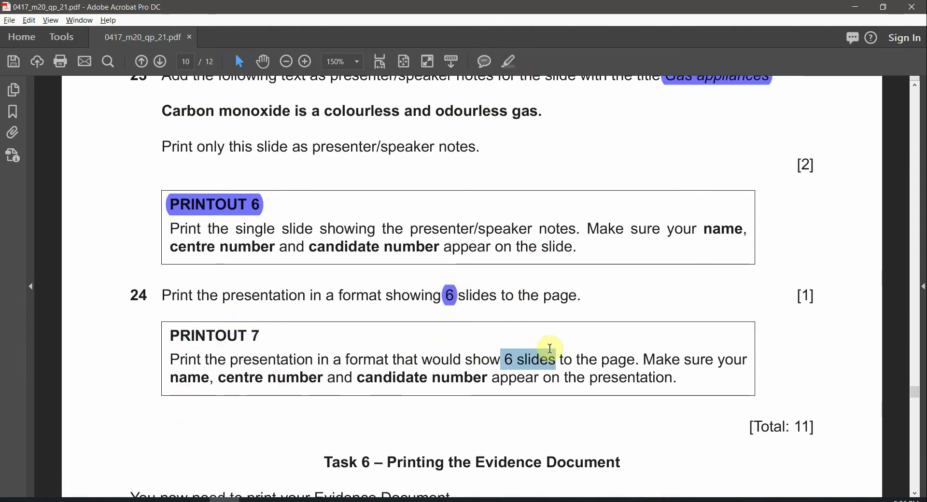
pyautogui.moveTo(179, 377); pyautogui.dragTo(408, 367)
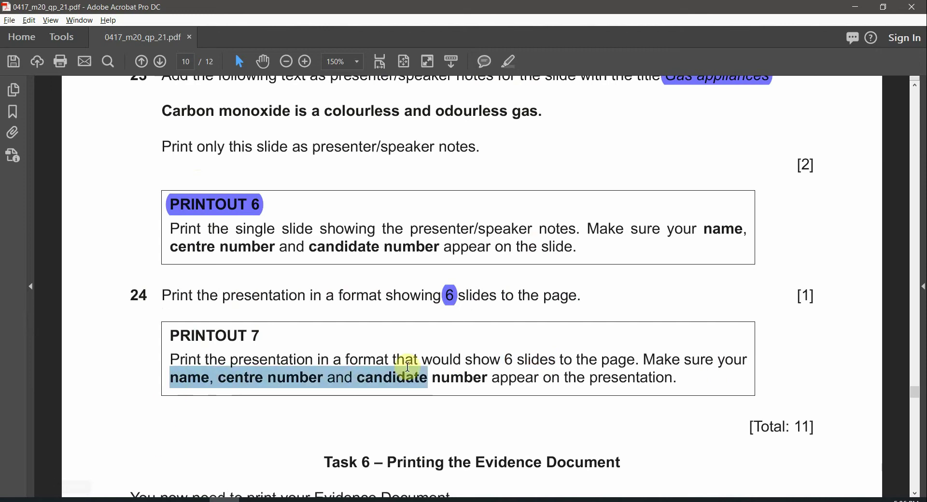
pyautogui.hotkey('alt', 'Tab')
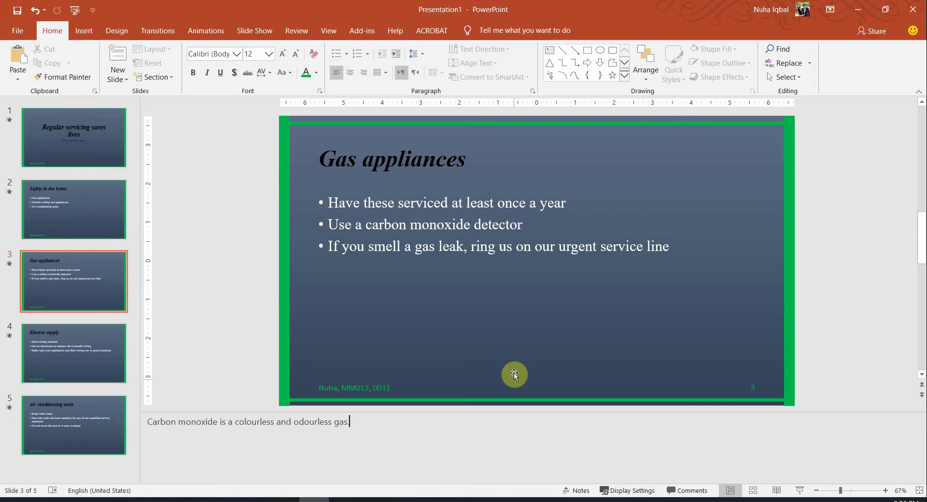
# Set the presentation to print all slides as handouts in the 6 Slides Horizontal layout.
pyautogui.click(22, 29)
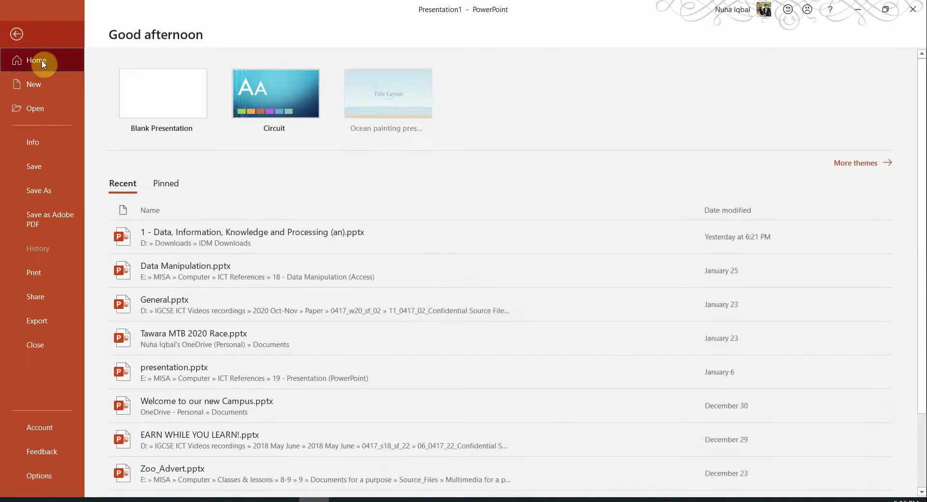
pyautogui.click(41, 273)
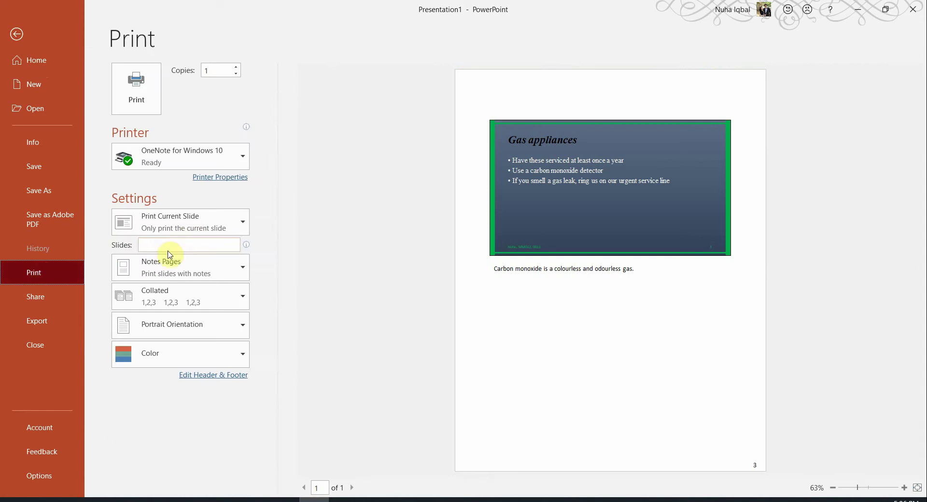
pyautogui.click(187, 223)
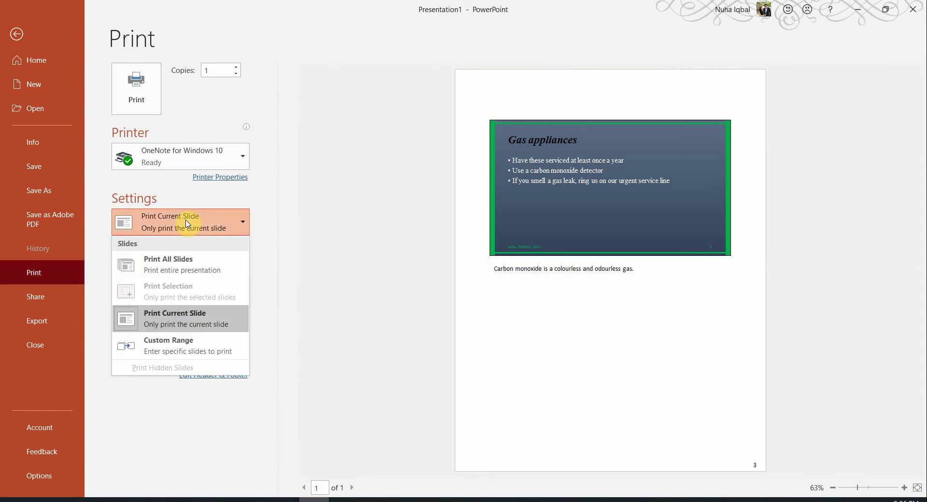
pyautogui.click(152, 264)
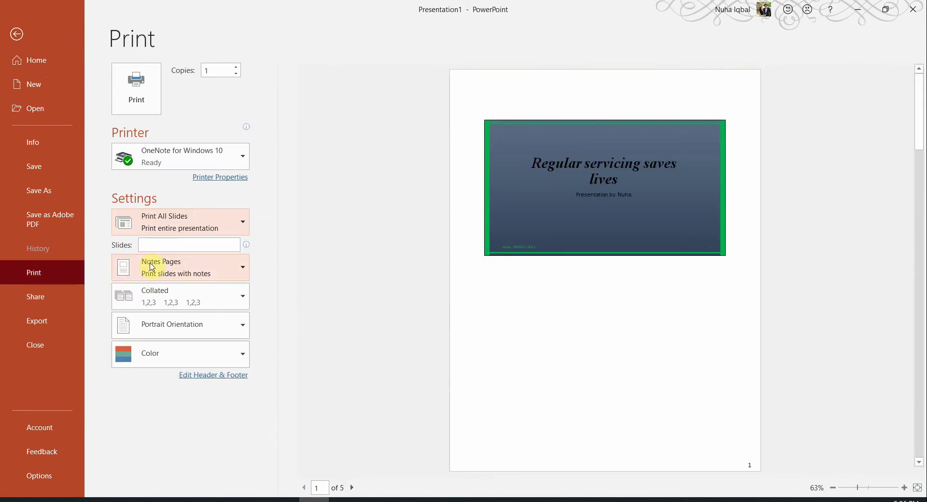
pyautogui.click(136, 265)
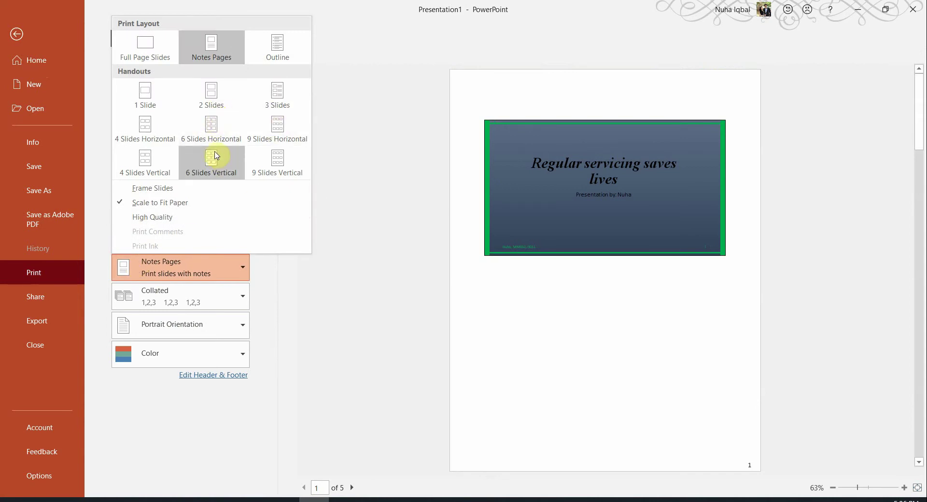
pyautogui.click(215, 127)
# Compare the six-slide handout preview in PowerPoint with the Printout 7 requirements in Acrobat.
pyautogui.hotkey('alt', 'Tab')
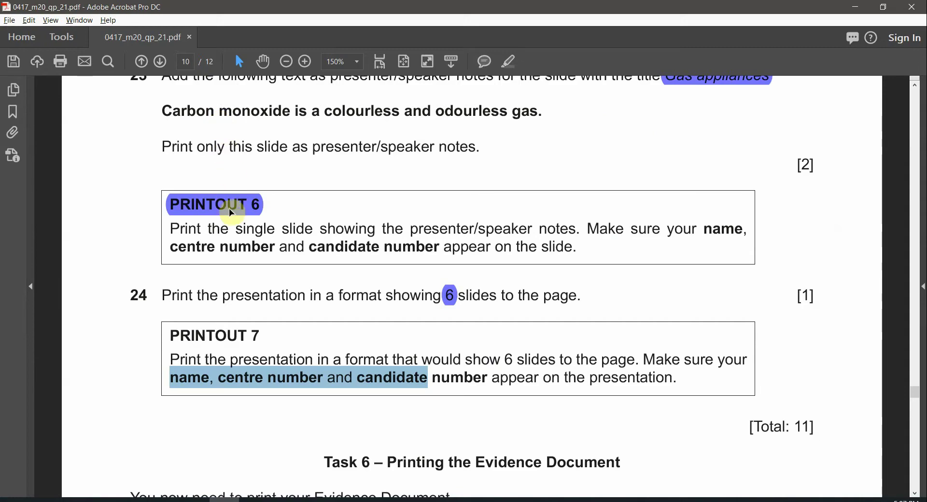
pyautogui.hotkey('alt', 'Tab')
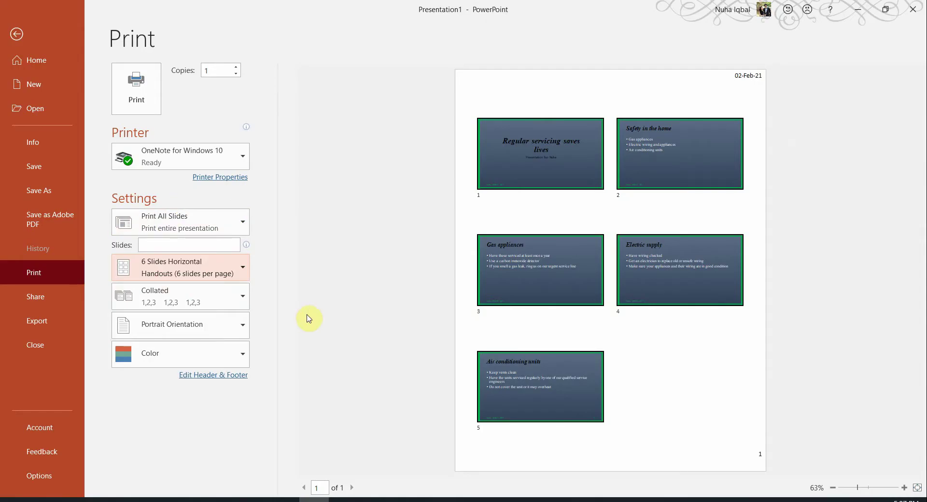
pyautogui.hotkey('alt', 'Tab')
pyautogui.scroll(-2, 370, 380)
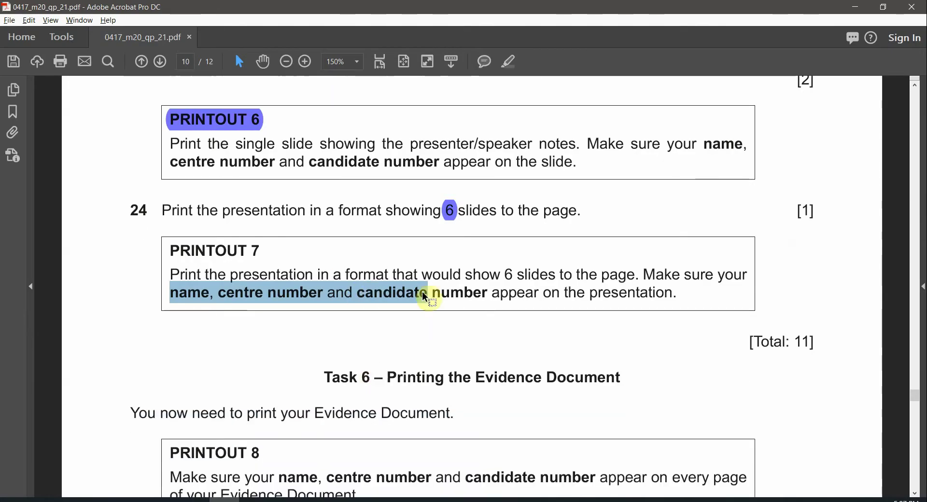
pyautogui.hotkey('alt', 'Tab')
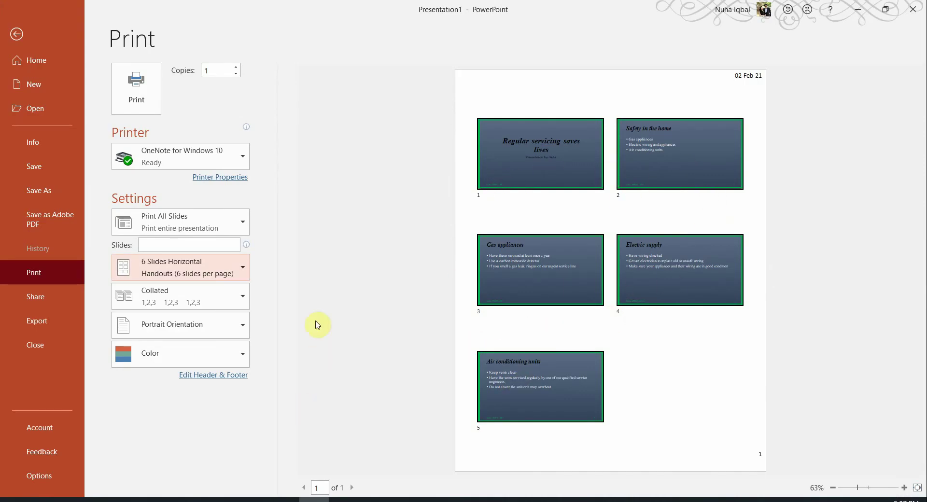
pyautogui.hotkey('alt', 'Tab')
pyautogui.scroll(-1, 511, 311)
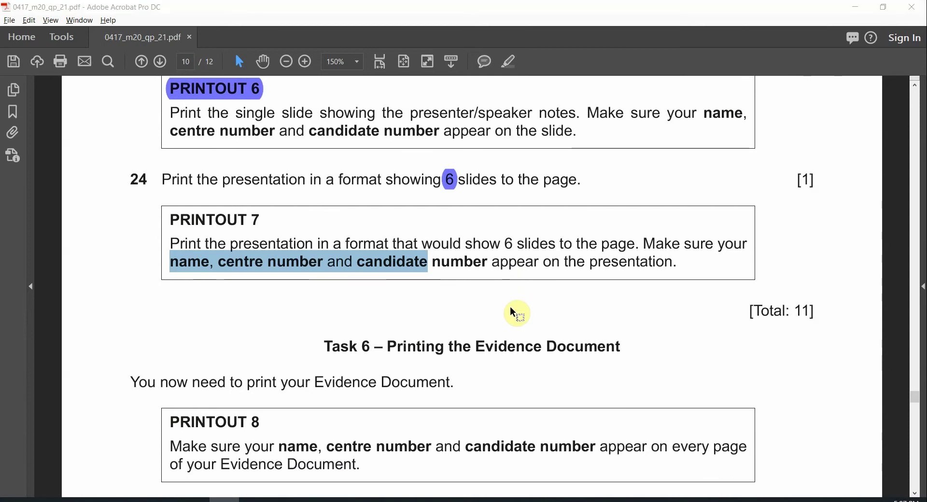
pyautogui.hotkey('alt', 'Tab')
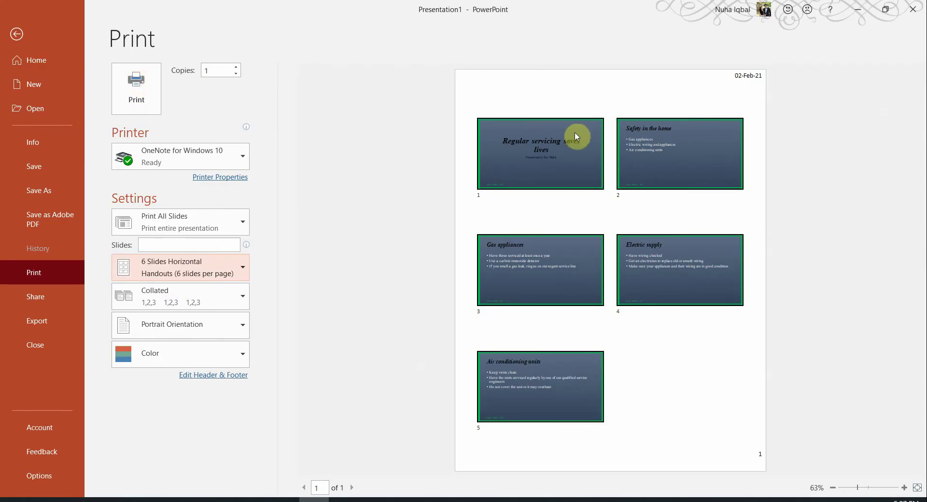
# Leave PowerPoint's print view and review the Task 6 evidence document instructions in Acrobat.
pyautogui.click(17, 34)
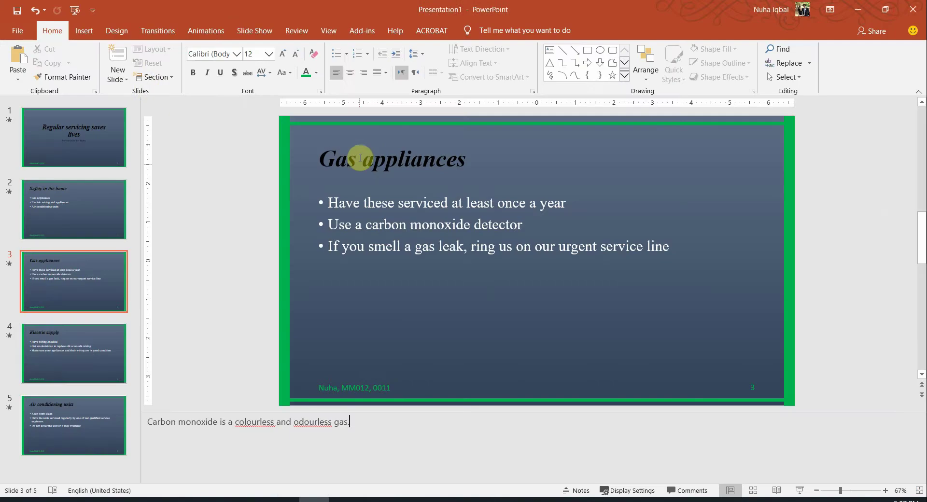
pyautogui.hotkey('alt', 'Tab')
pyautogui.scroll(-1, 304, 248)
pyautogui.scroll(3, 306, 248)
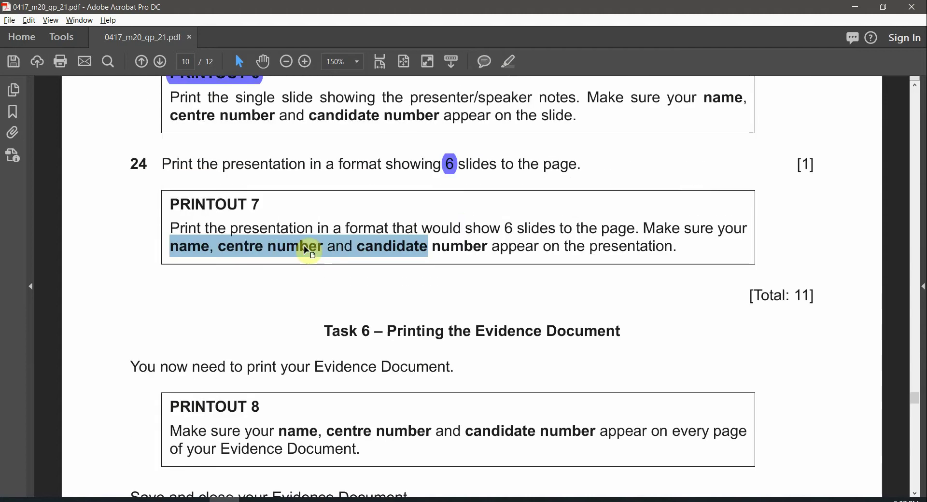
# Review the Task 6 heading in the question paper and highlight the PRINTOUT 8 label.
pyautogui.keyDown('ctrl'); pyautogui.scroll(-2, 337, 248); pyautogui.keyUp('ctrl')
pyautogui.scroll(-1, 339, 251)
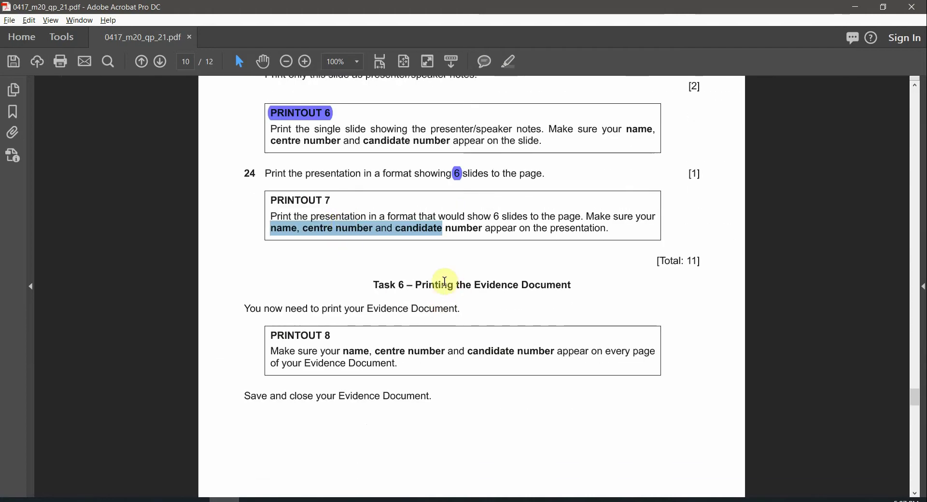
pyautogui.moveTo(416, 284); pyautogui.dragTo(518, 285)
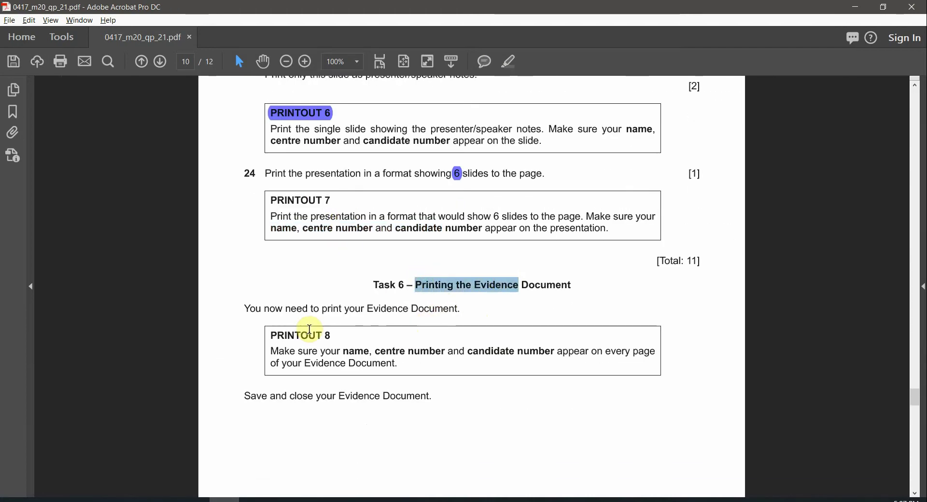
pyautogui.moveTo(332, 334); pyautogui.dragTo(269, 335)
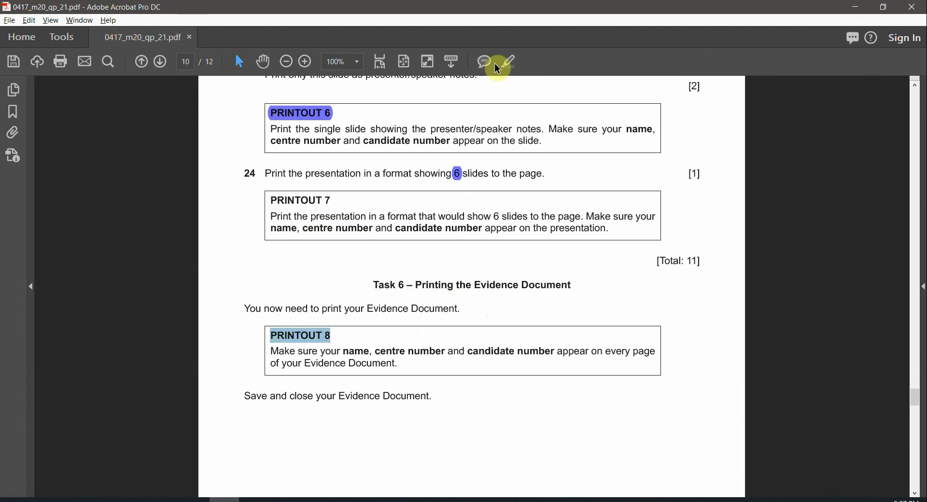
# Switch to the evidence document in Word and check the candidate details and evidence items on every page, from Evidence 11 back to Evidence 1.
pyautogui.click(286, 498)
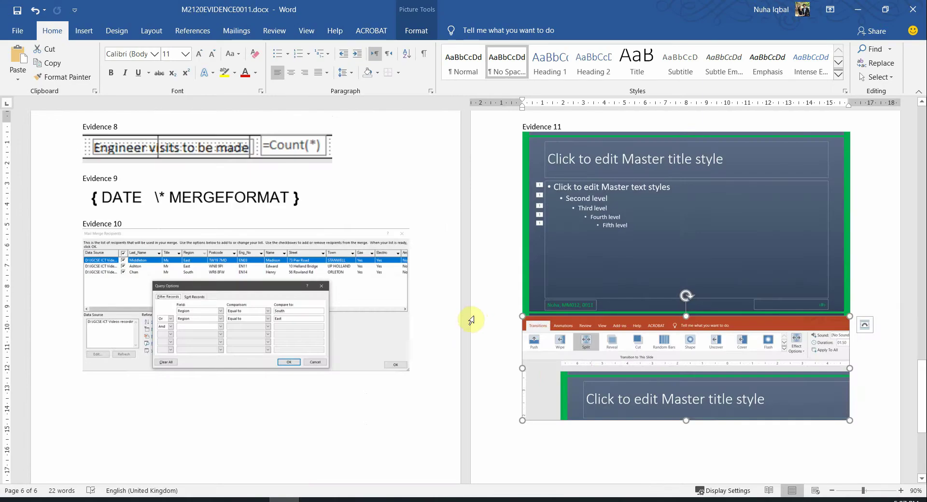
pyautogui.scroll(3, 471, 317)
pyautogui.click(492, 302)
pyautogui.scroll(3, 494, 297)
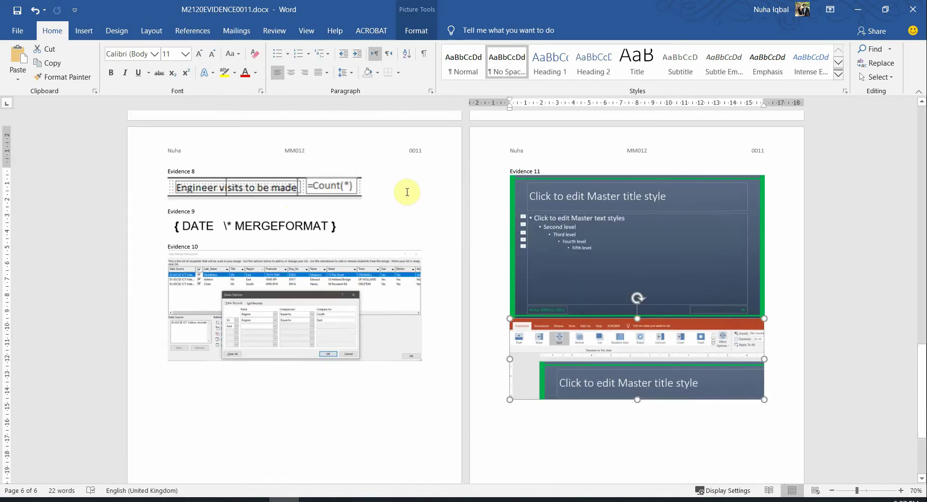
pyautogui.doubleClick(527, 171)
pyautogui.scroll(5, 410, 314)
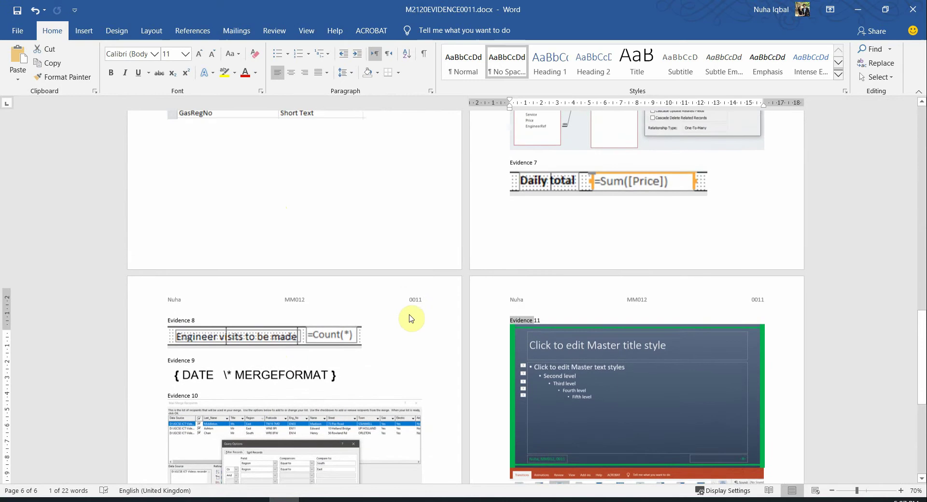
pyautogui.scroll(7, 410, 314)
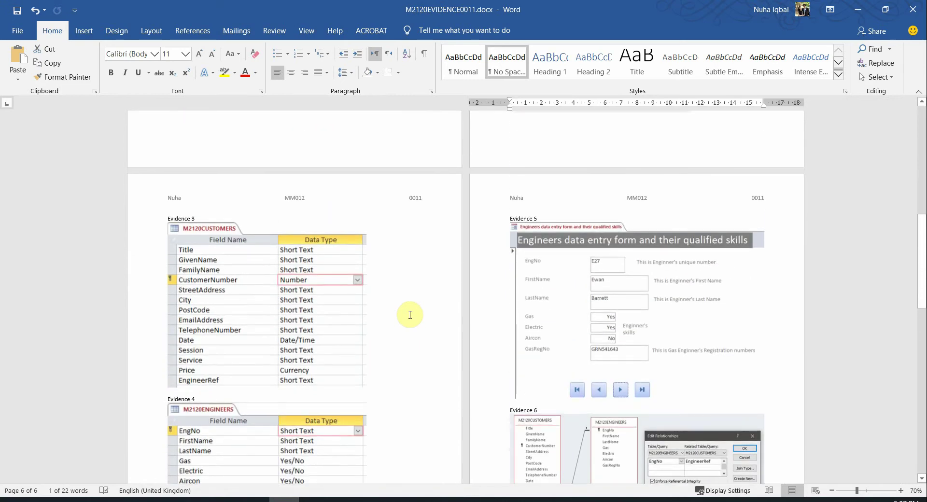
pyautogui.scroll(10, 407, 313)
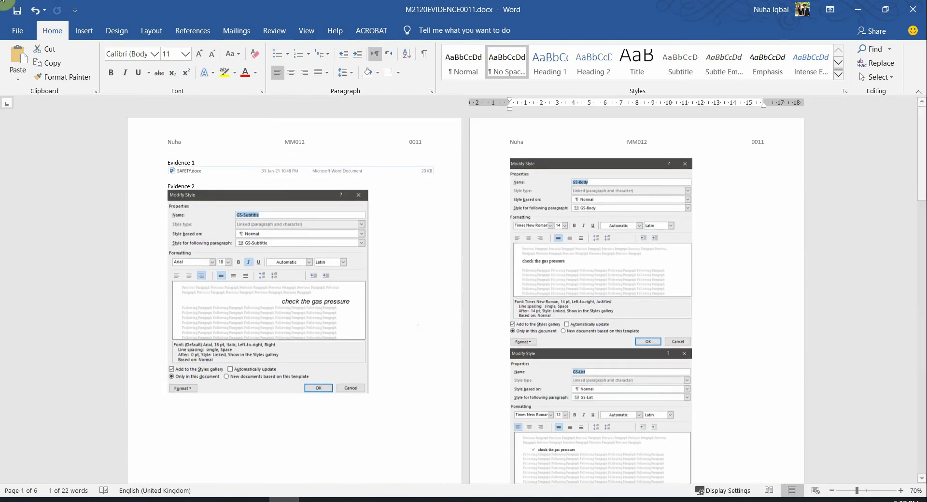
# Open the print preview of the evidence document and return to the Printout 8 instructions in Acrobat.
pyautogui.click(17, 26)
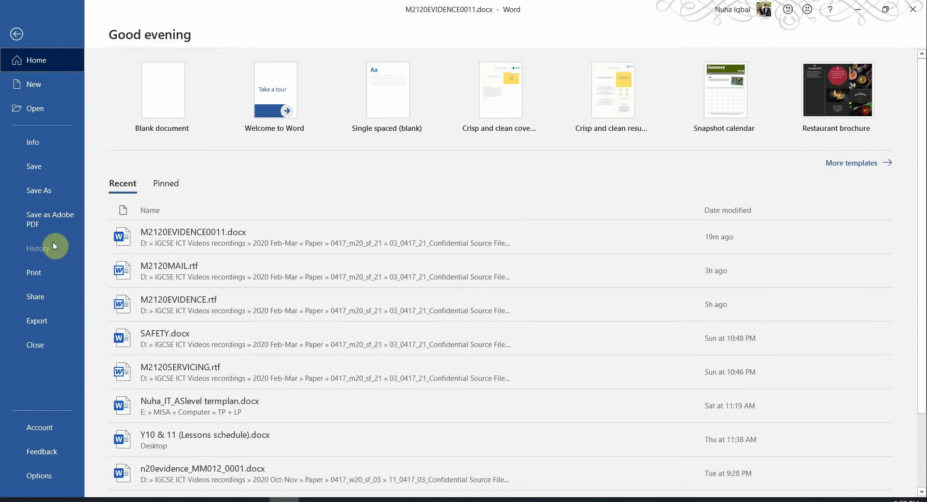
pyautogui.hotkey('ctrl', 'p')
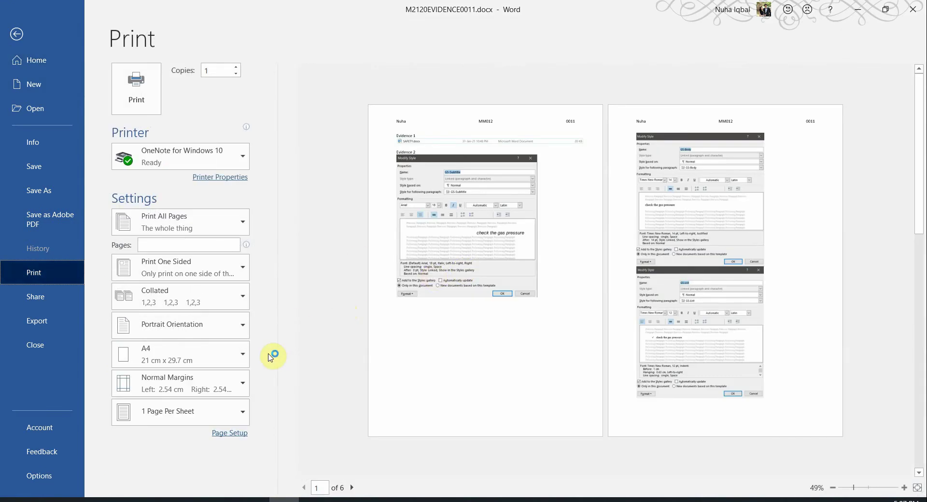
pyautogui.hotkey('alt', 'Tab')
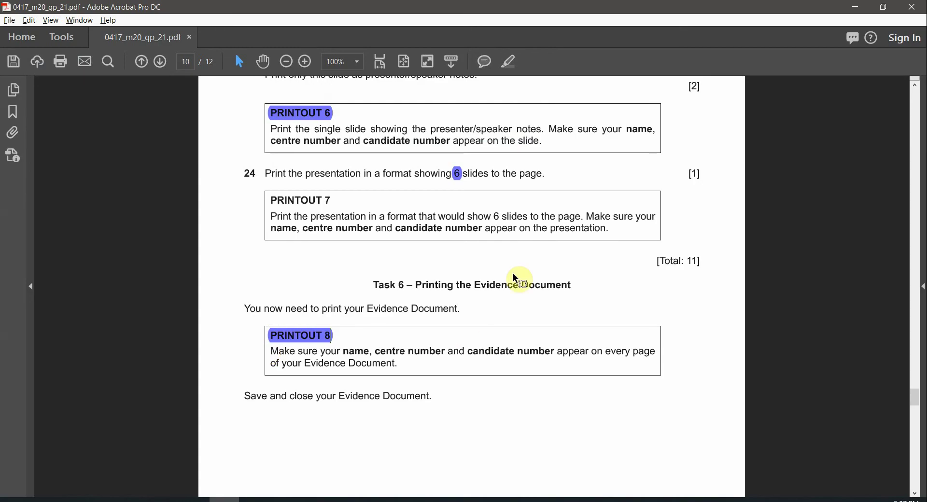